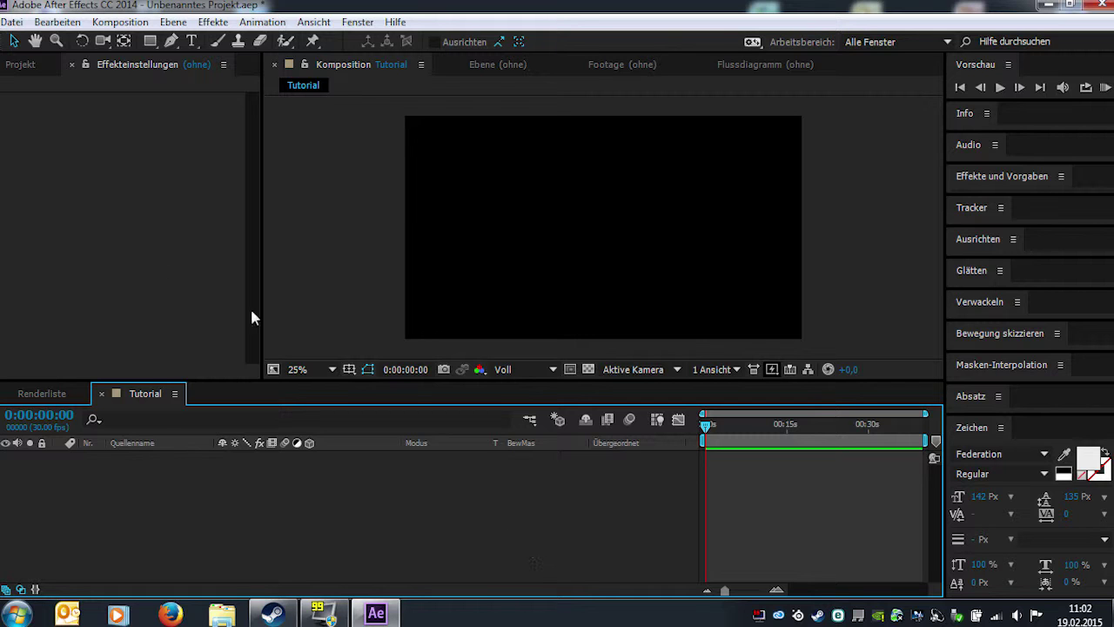
Add an empty text layer, Text 1, to the Tutorial composition via Ebene > Neu > Text.
click(178, 22)
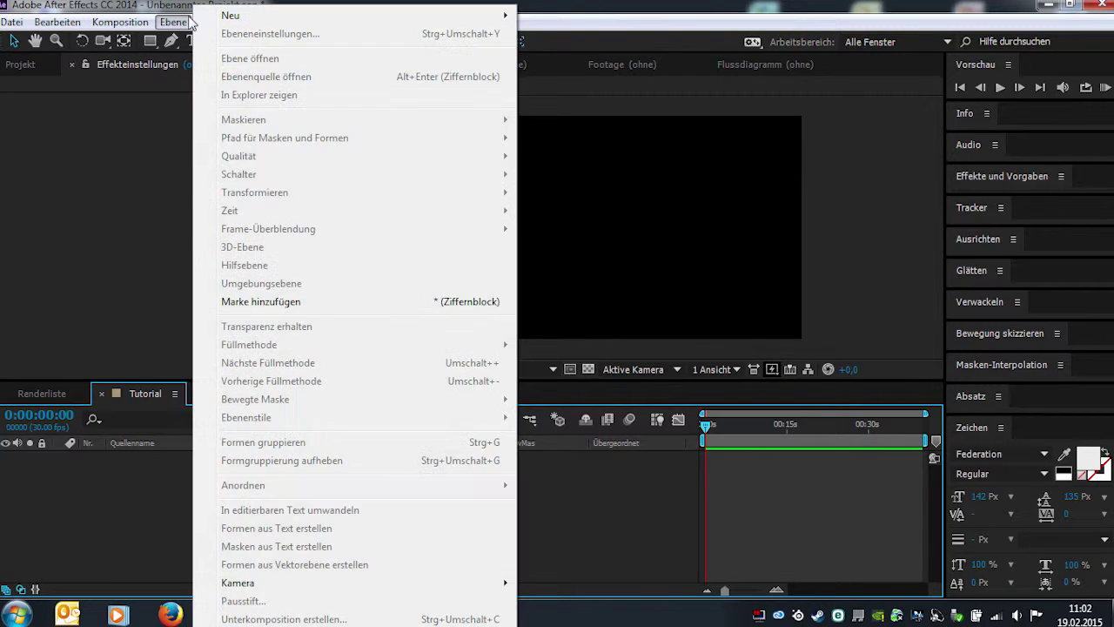
mouse_move(210, 15)
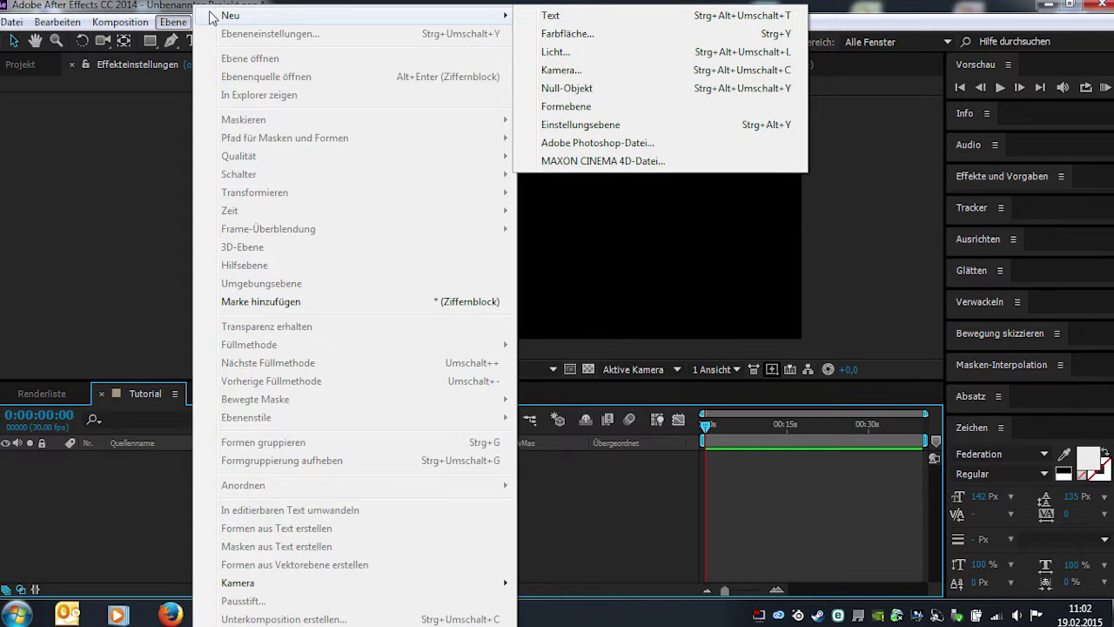
click(174, 19)
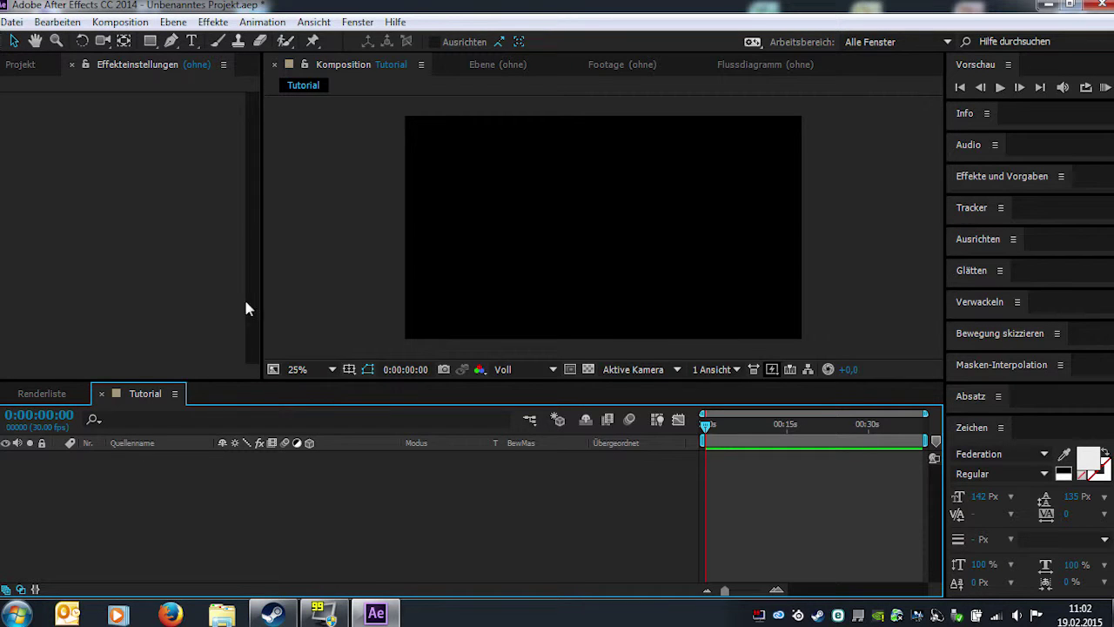
click(173, 22)
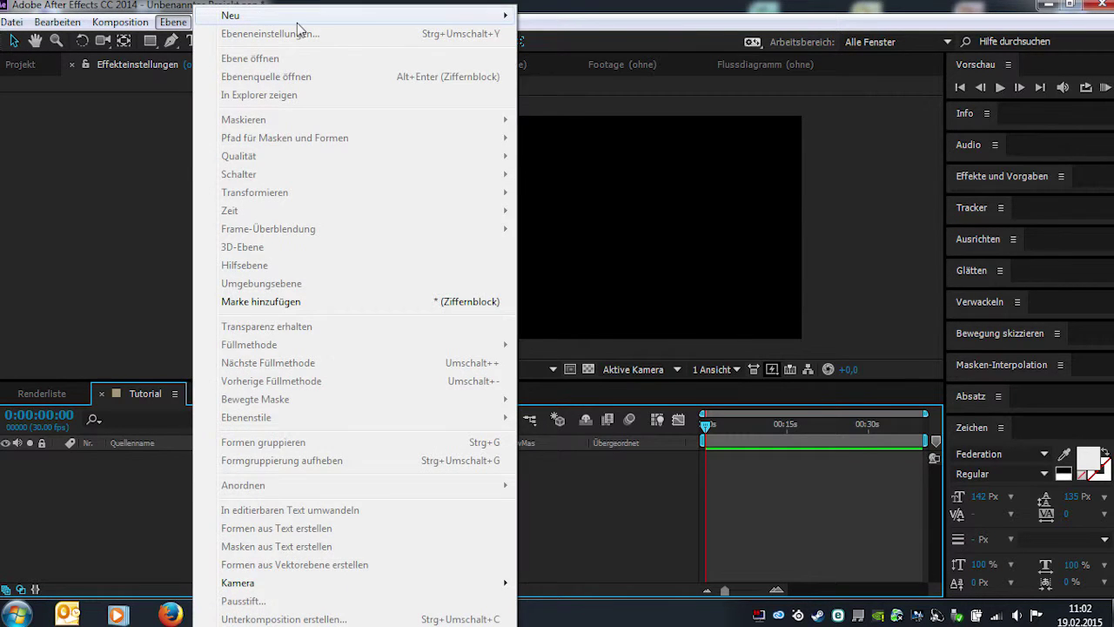
mouse_move(300, 17)
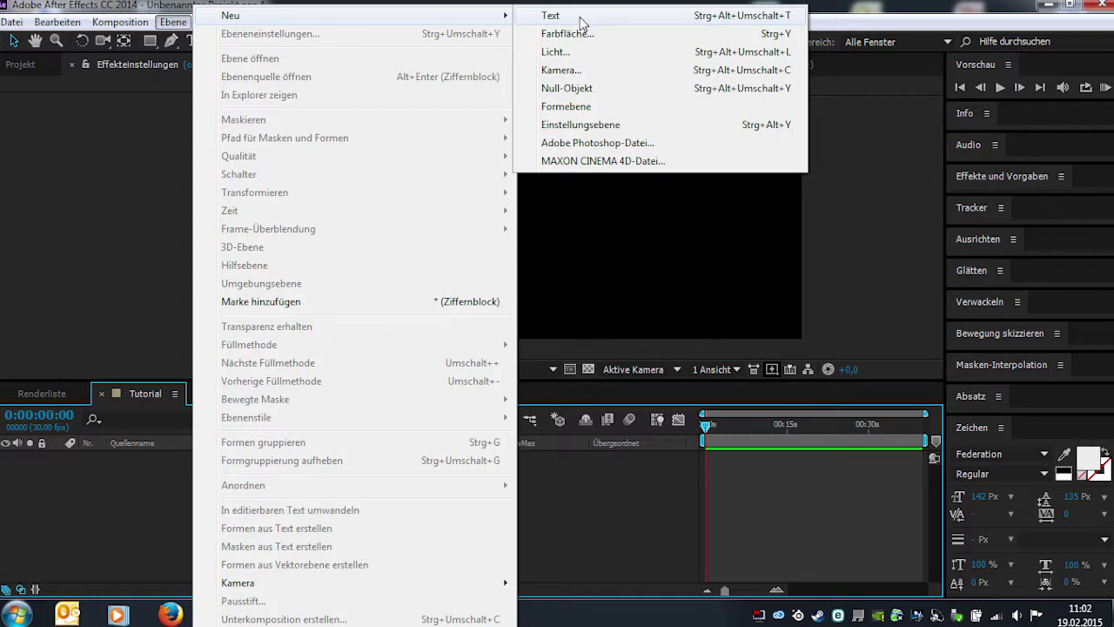
click(579, 18)
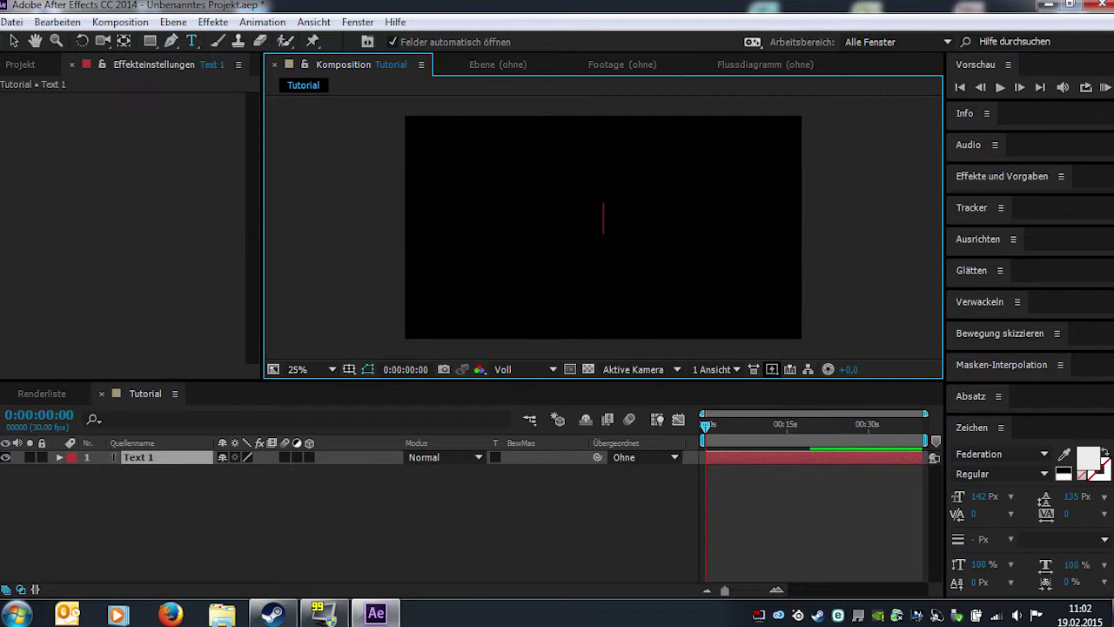
Type and erase test characters, then delete the empty text layer.
text(kfjfjjf)
key(BackSpace)
key(BackSpace)
key(BackSpace)
key(BackSpace)
key(BackSpace)
key(BackSpace)
click(191, 41)
click(149, 459)
key(Delete)
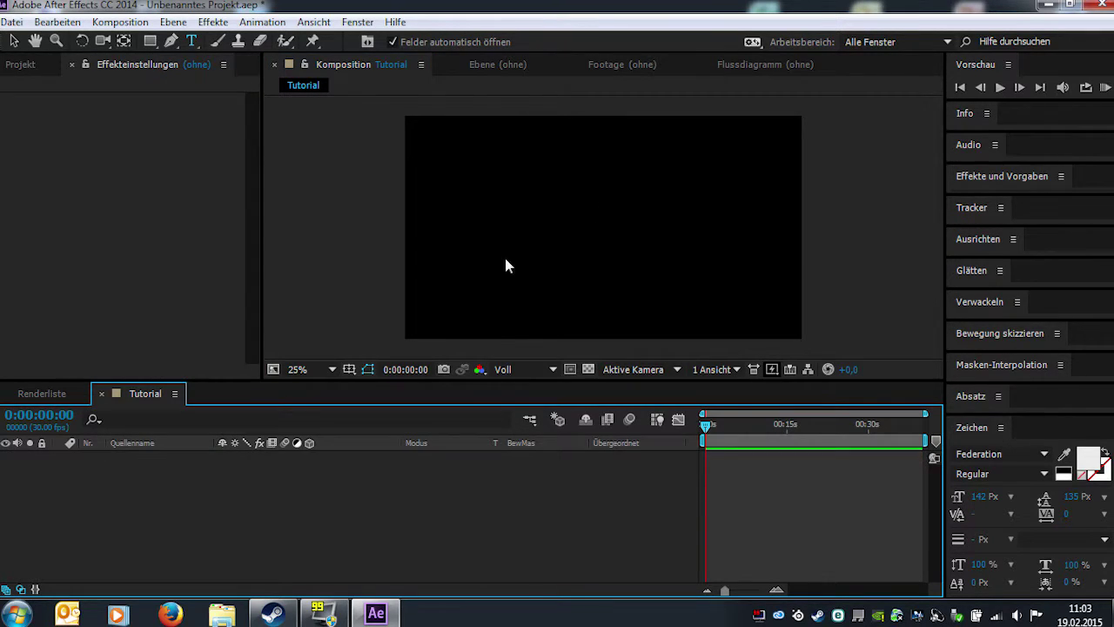
Create a new text layer near the composition centre reading 'Text'.
click(541, 197)
text(ha)
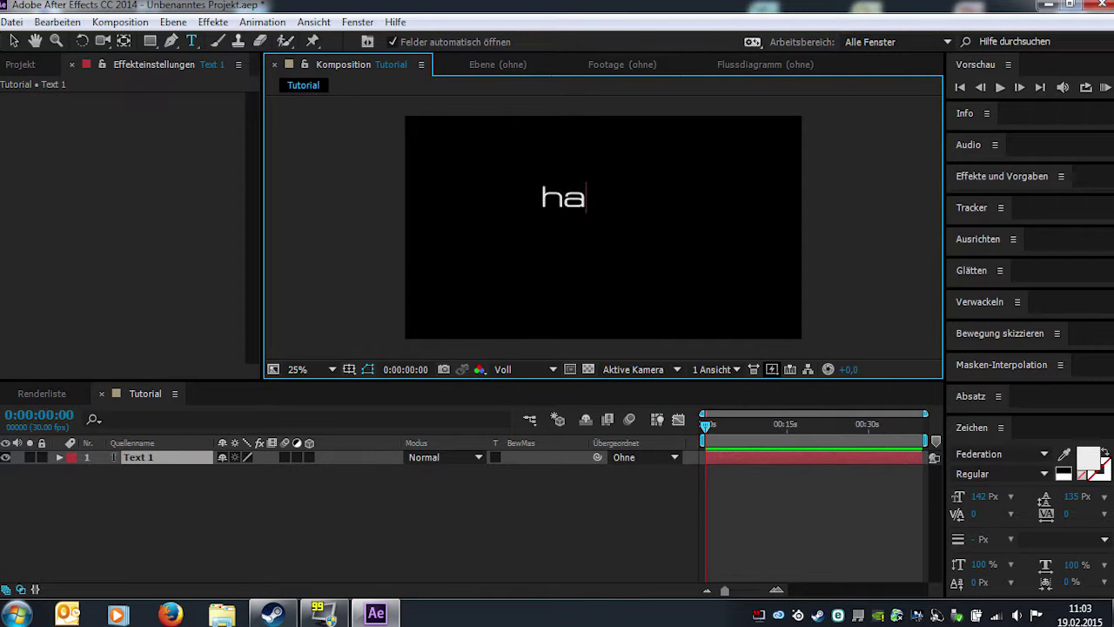
text(hah)
key(BackSpace)
key(BackSpace)
key(BackSpace)
key(BackSpace)
key(BackSpace)
text(Text)
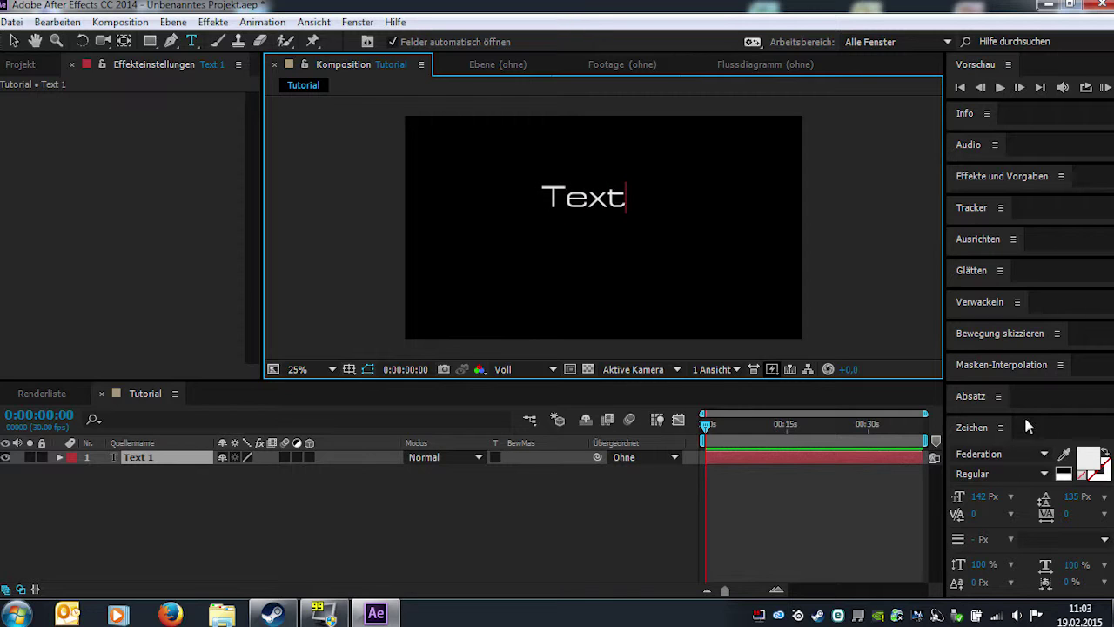
click(1024, 402)
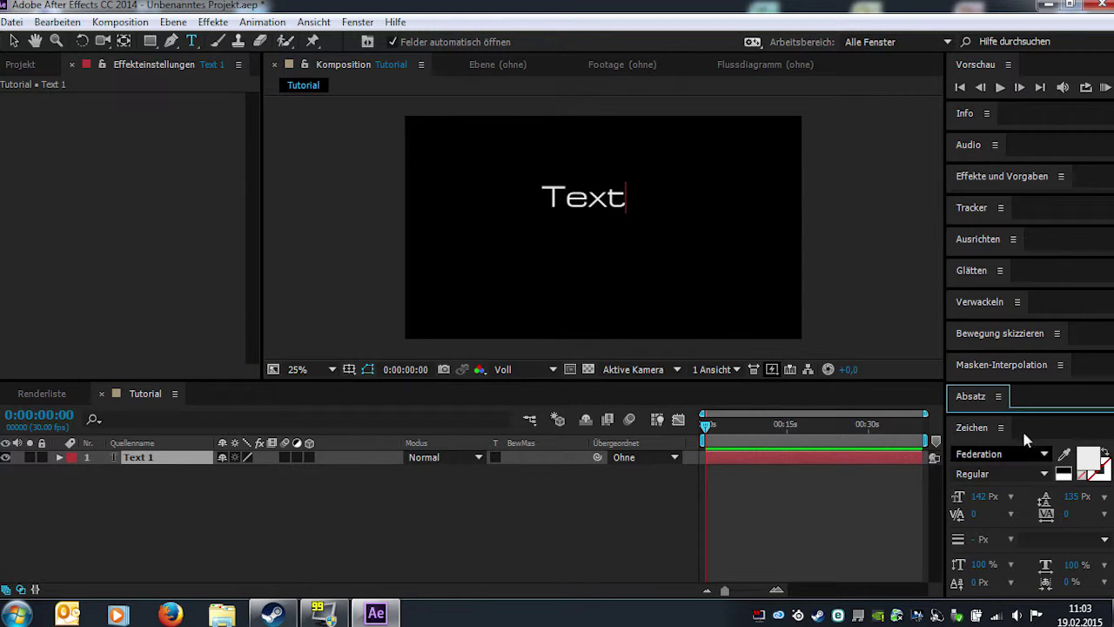
click(355, 22)
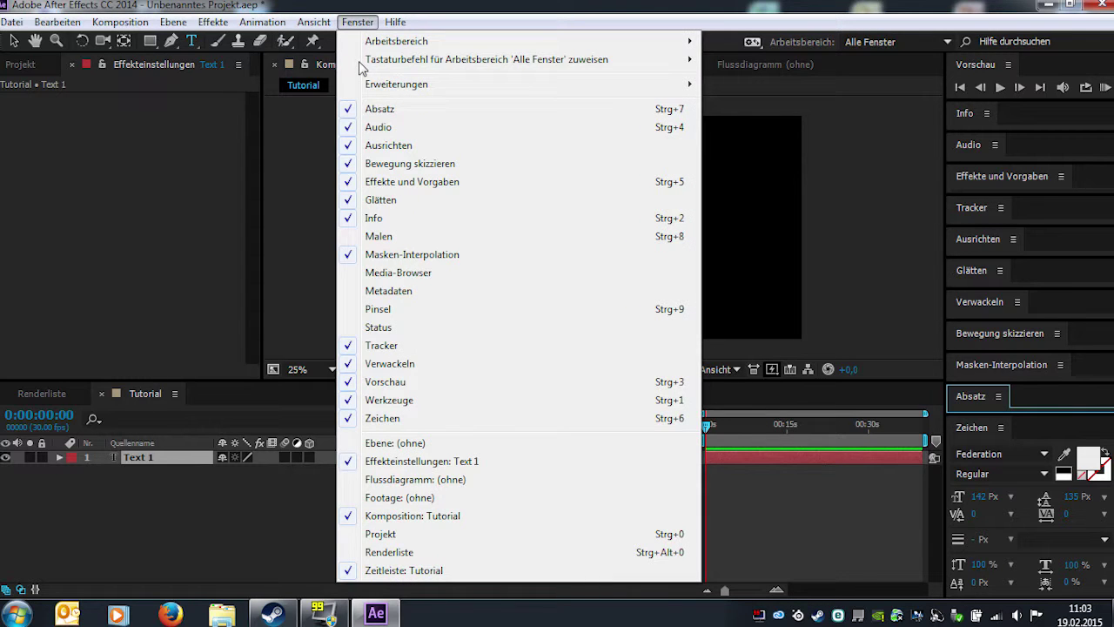
Dismiss the Fenster menu, leaving the Alle Fenster workspace unchanged.
mouse_move(609, 42)
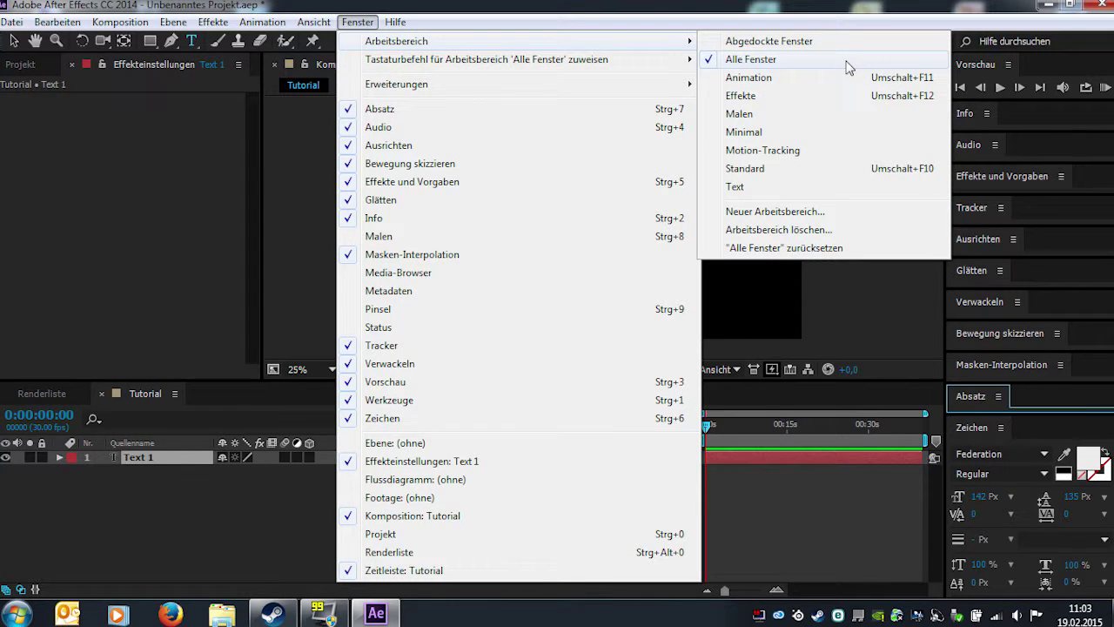
click(1039, 431)
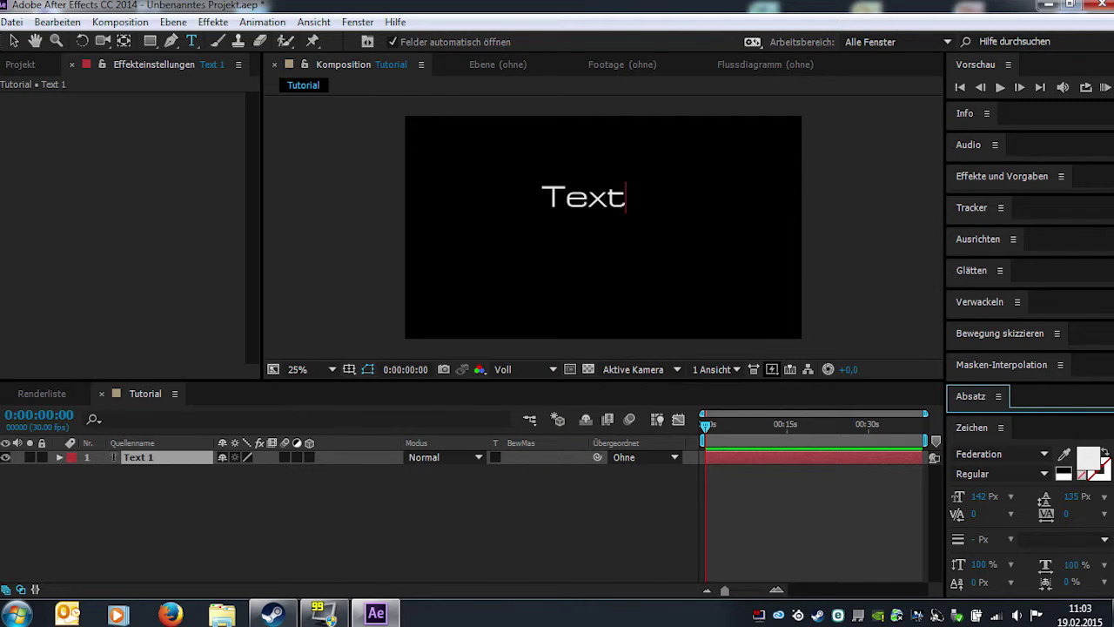
Set the text font to Century Gothic at 145 px.
key(ctrl+a)
click(992, 454)
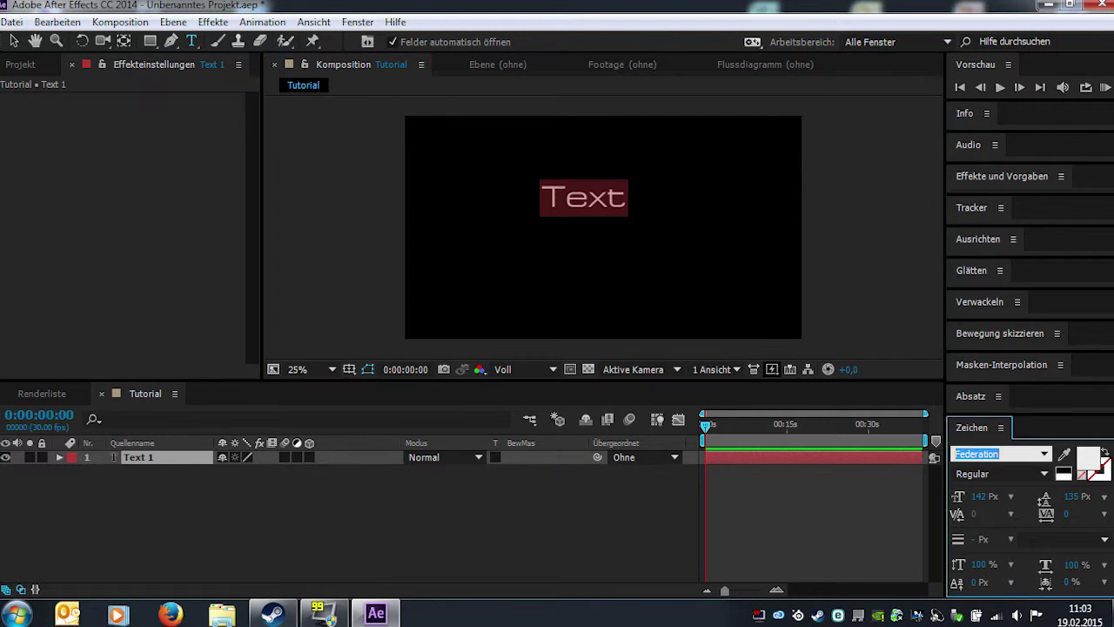
text(Centaur)
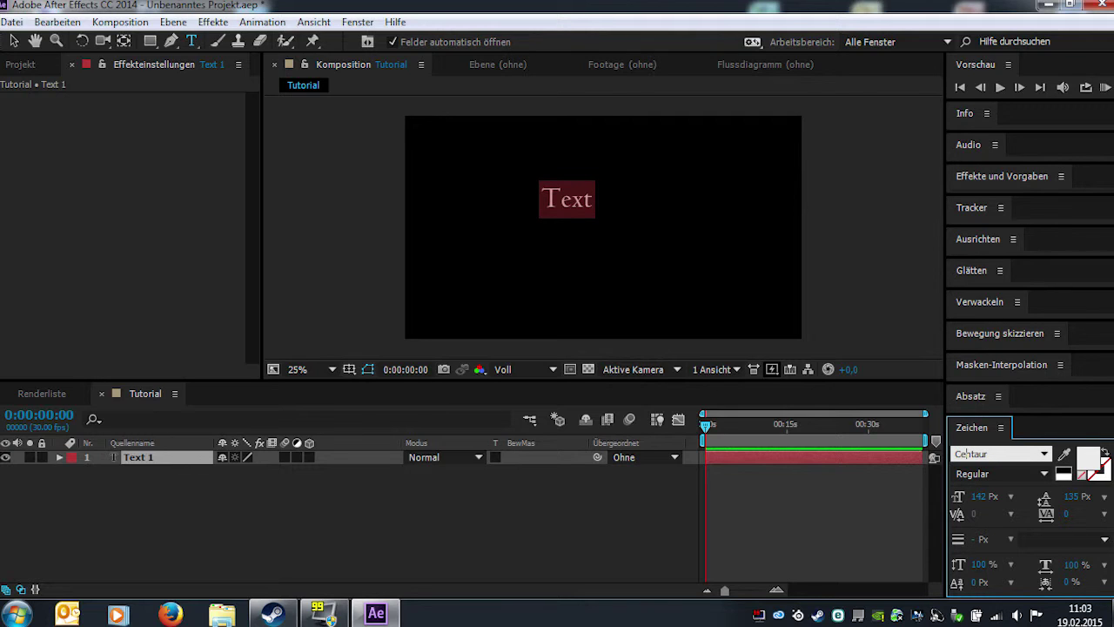
text(tu)
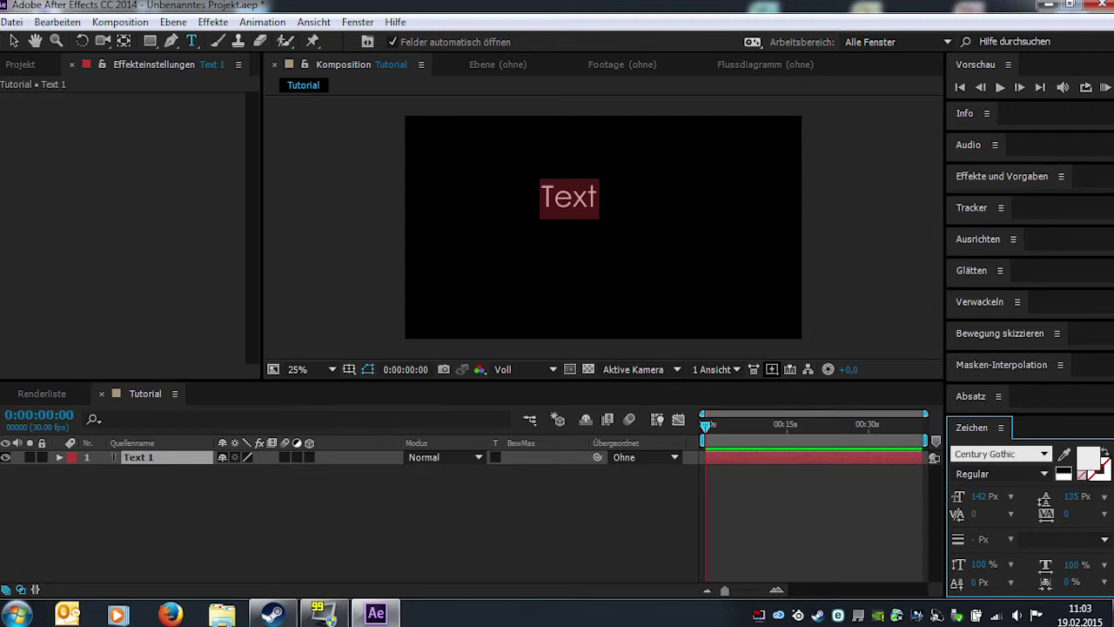
click(979, 496)
text(161)
key(Return)
drag(979, 496, 965, 496)
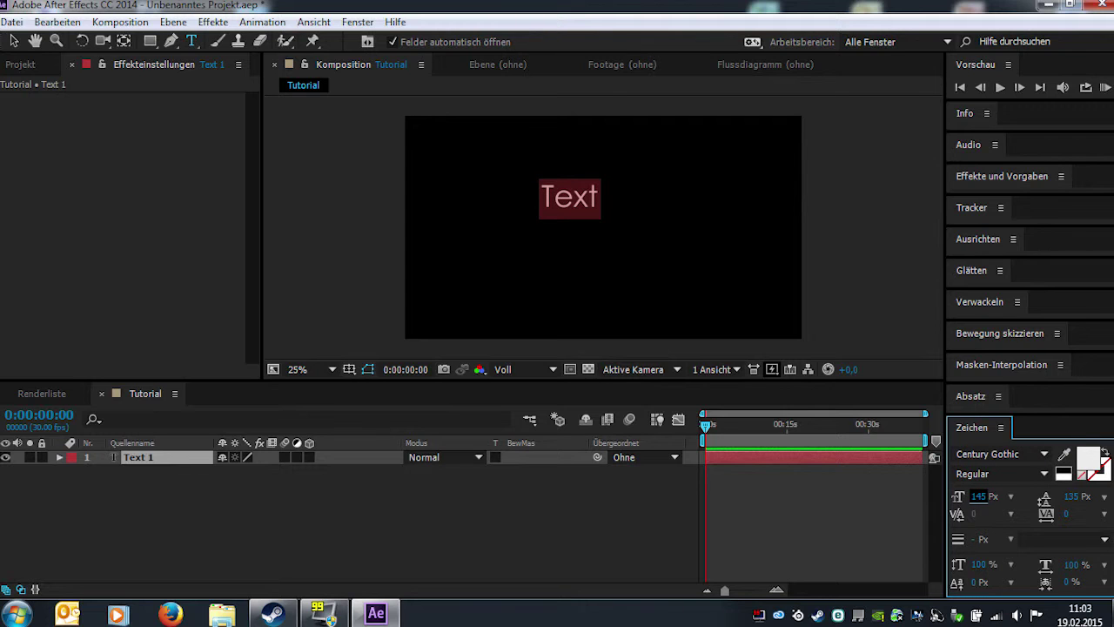
Add a second line 'awdawd' below Text and widen the leading to 147 px.
click(599, 196)
key(Return)
text(a)
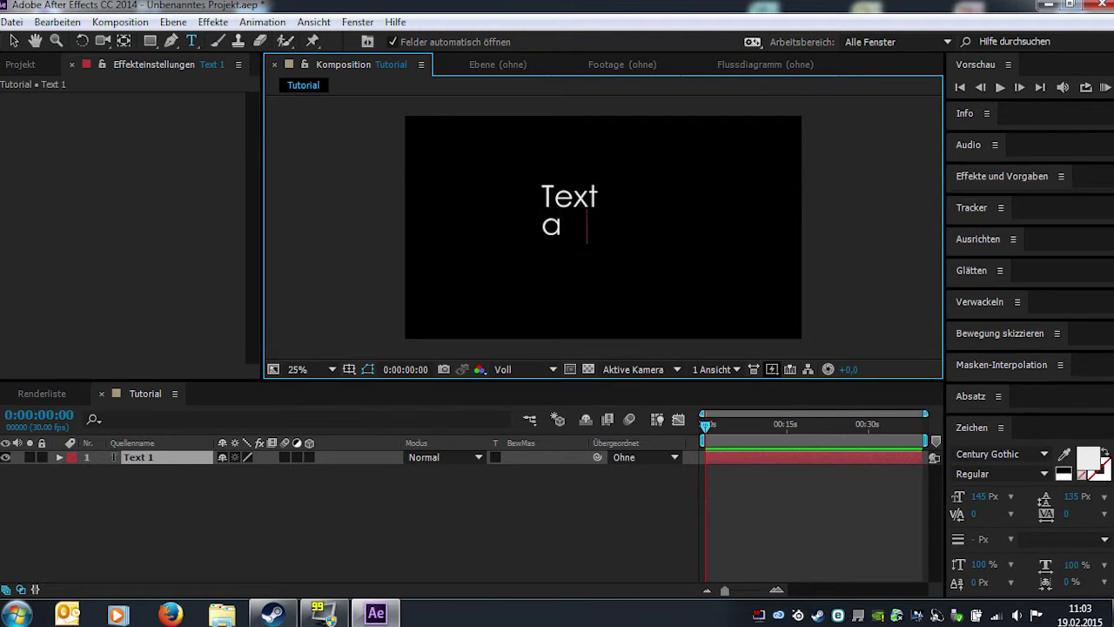
text(wdawd)
key(shift+Left)
key(shift+Left)
key(shift+Left)
key(shift+Left)
key(shift+Left)
key(shift+Left)
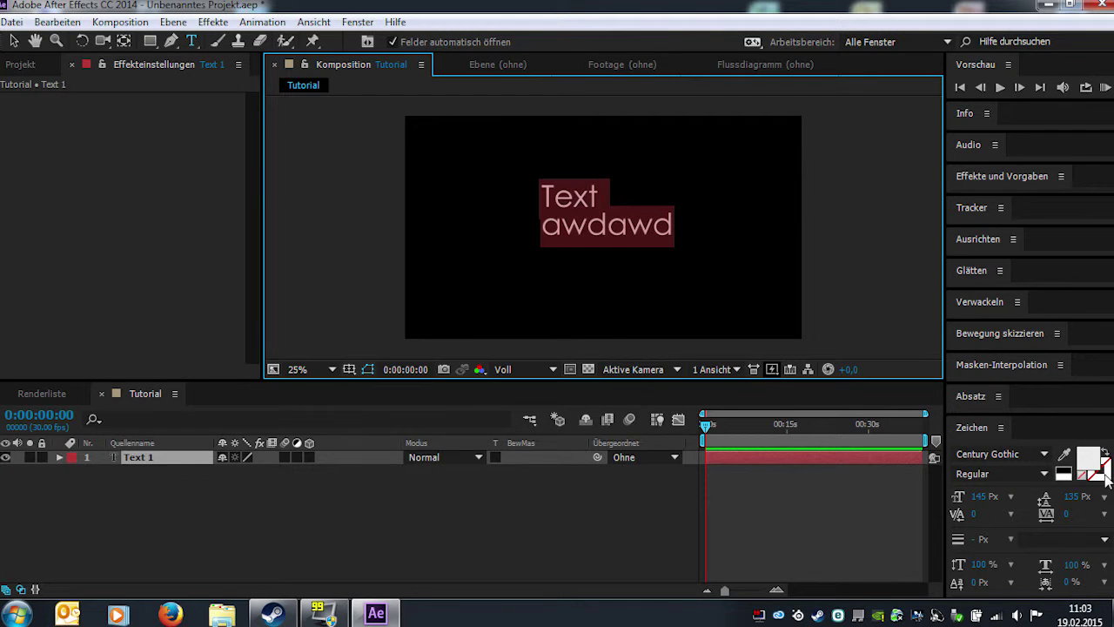
mouse_move(1070, 496)
mouse_down()
mouse_move(1098, 496)
mouse_move(1072, 493)
mouse_move(1091, 514)
mouse_move(1066, 513)
mouse_up()
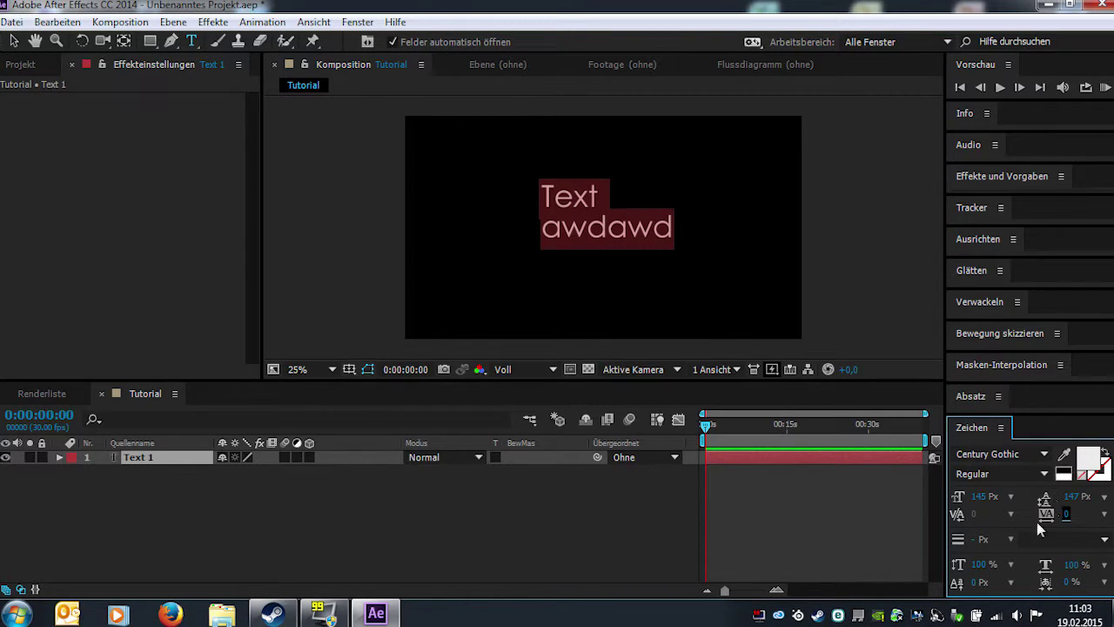
Try 109% vertical and horizontal scale and a 46 px baseline shift, undoing each.
drag(979, 564, 986, 564)
key(ctrl+z)
drag(1069, 563, 1077, 564)
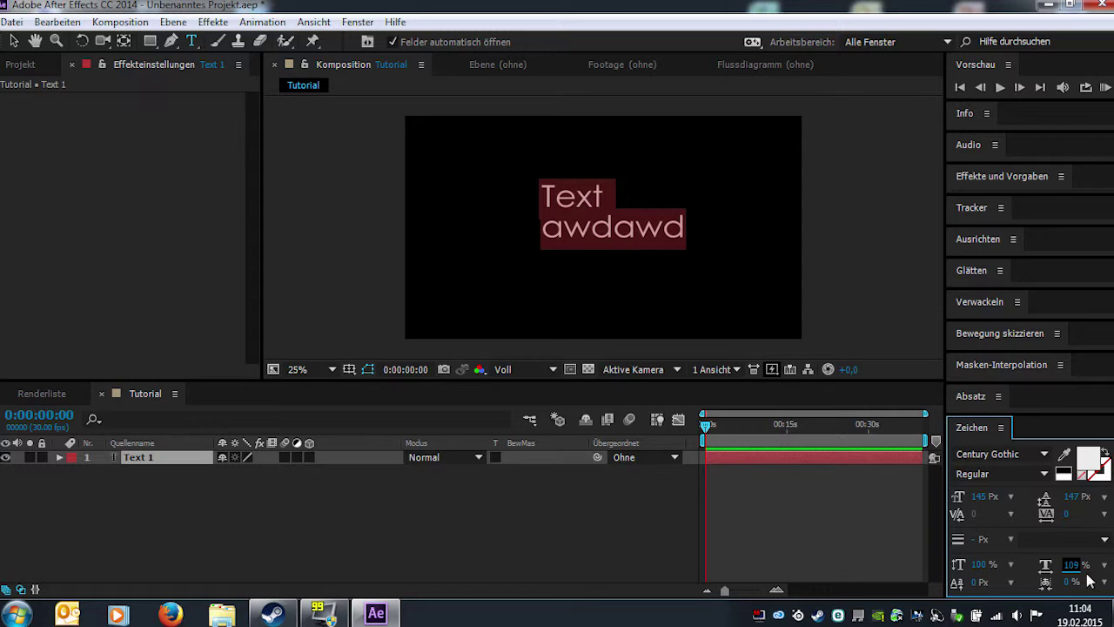
key(ctrl+z)
drag(979, 582, 1005, 578)
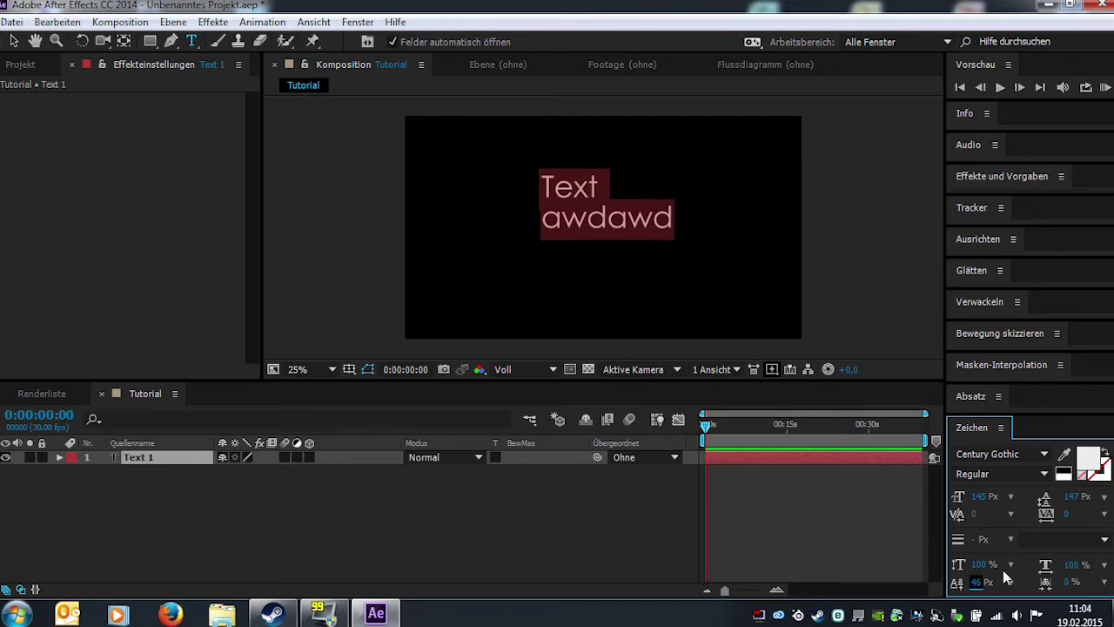
key(ctrl+z)
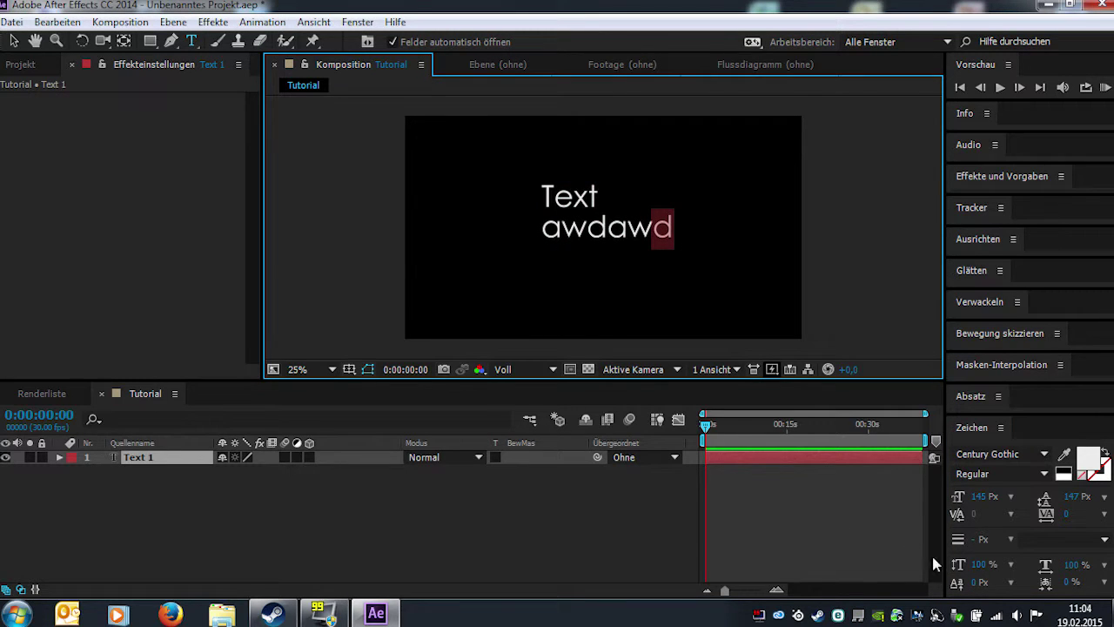
Undo a raised final 'd' and give that letter 100% tsume.
drag(979, 582, 1045, 579)
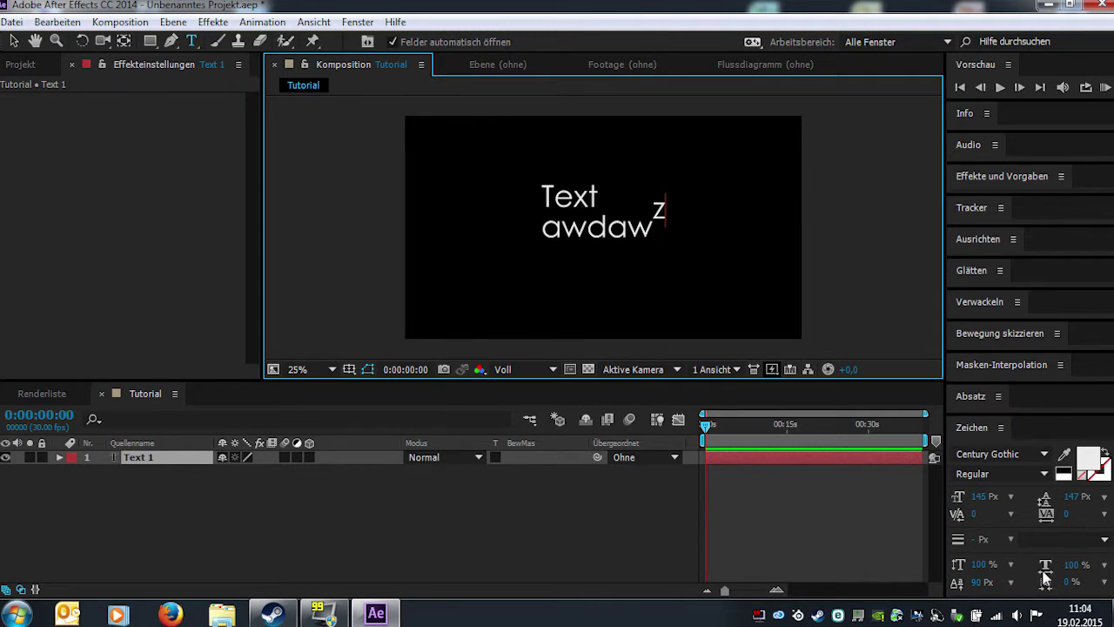
key(ctrl+z)
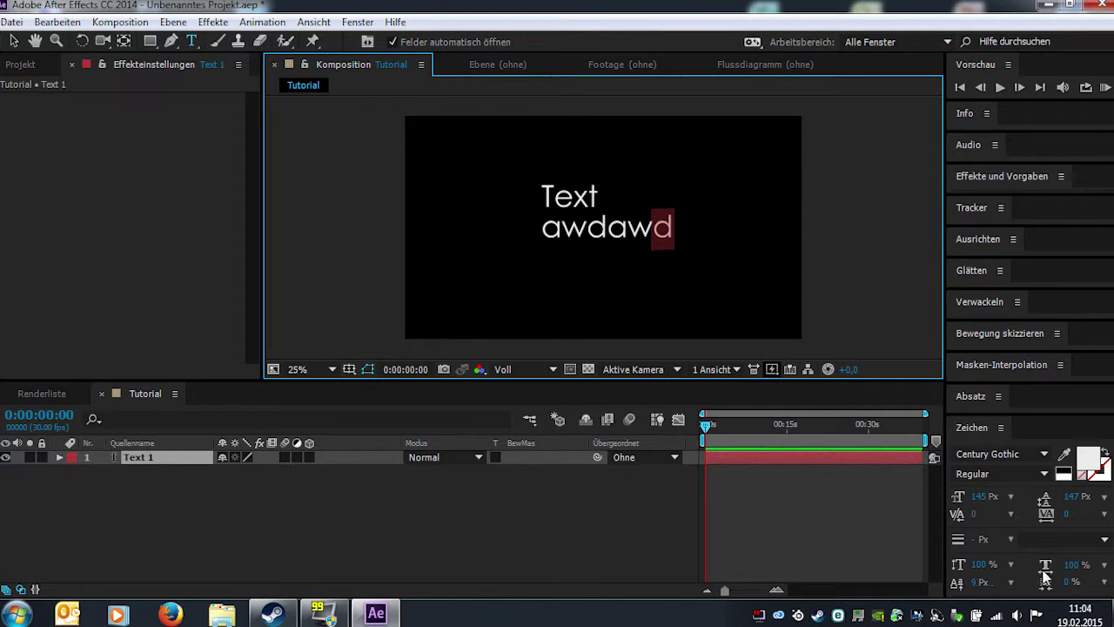
click(1070, 583)
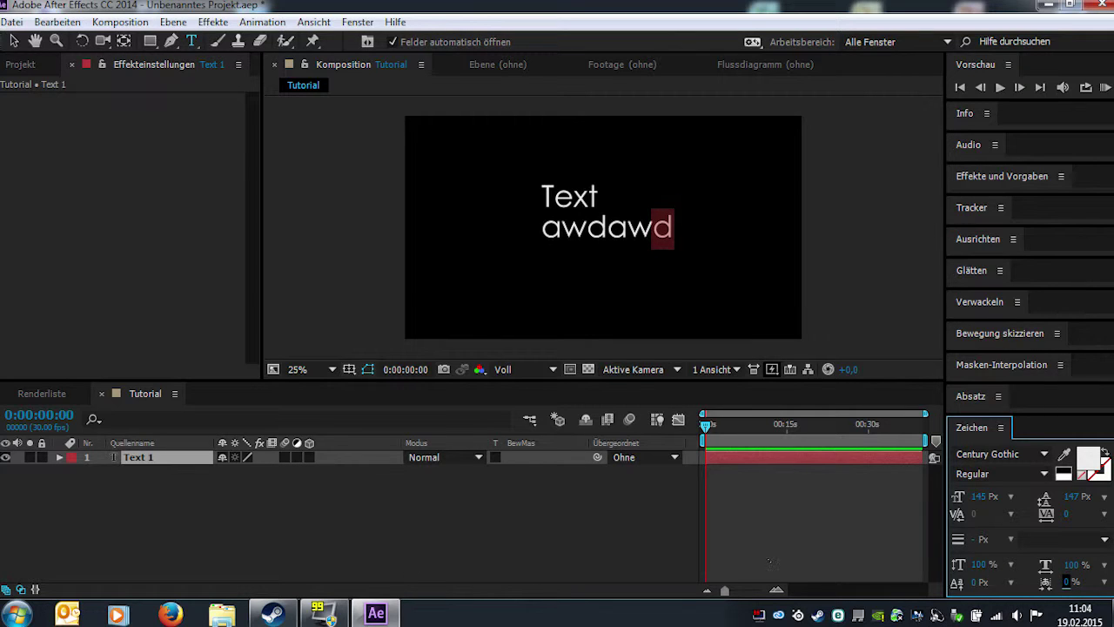
text(97100)
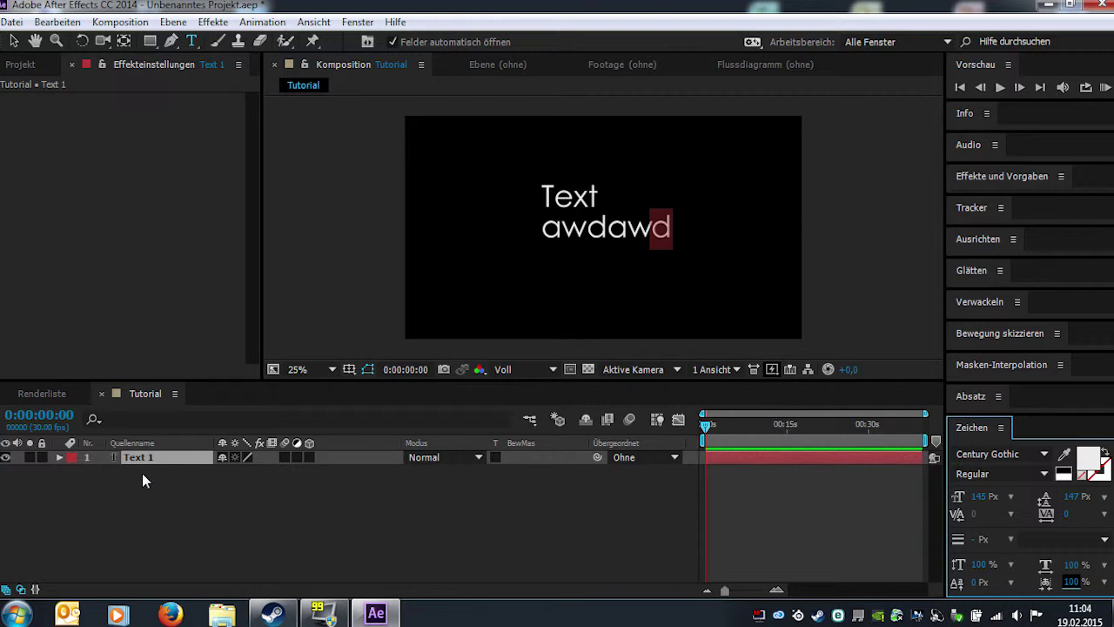
key(Return)
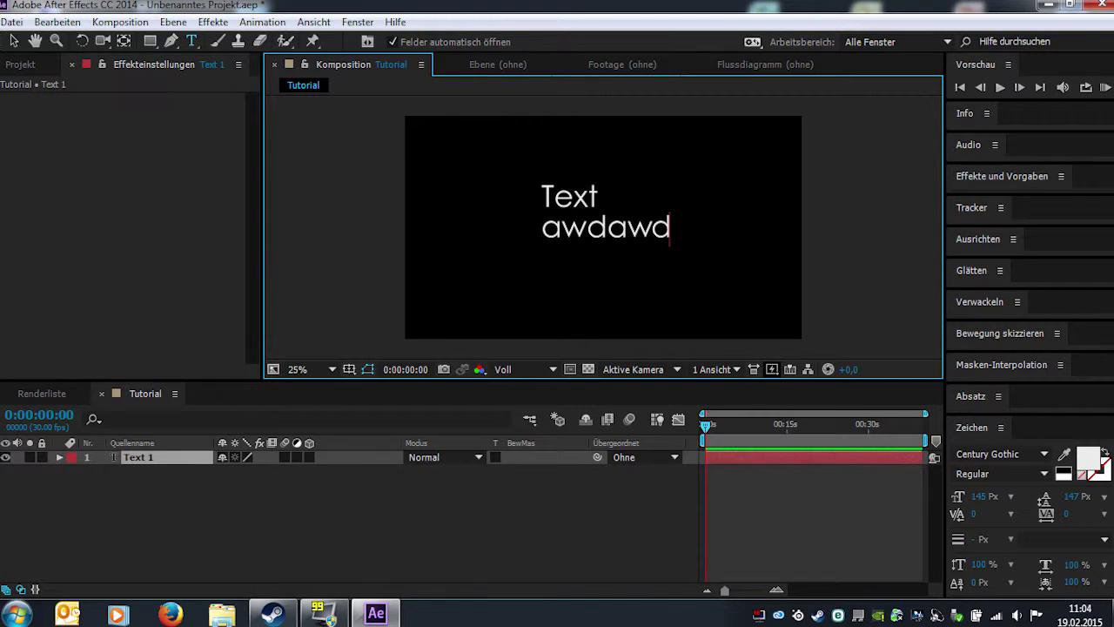
Move the text block left and down and give it a dark red 5F0A0A fill.
drag(540, 205, 502, 231)
double_click(502, 231)
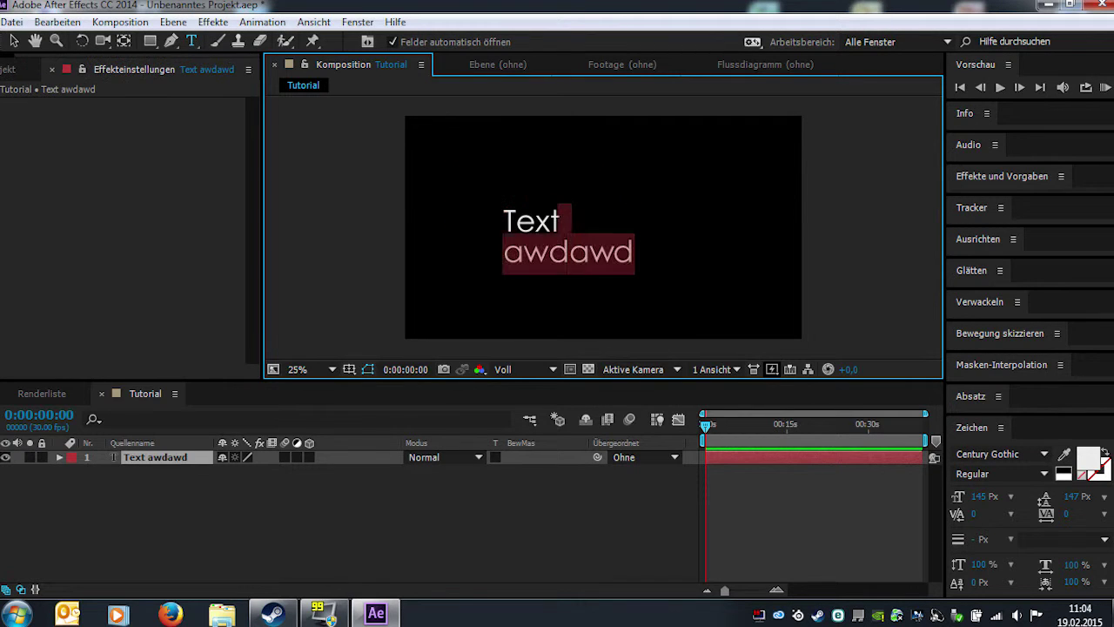
click(1088, 458)
drag(530, 333, 528, 399)
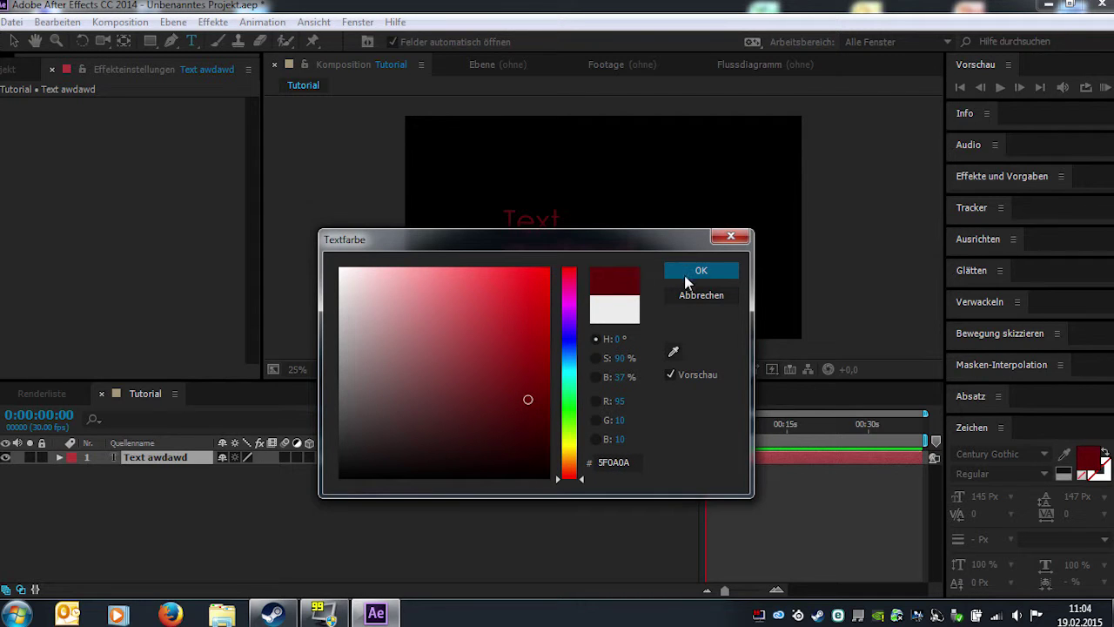
click(687, 271)
Set the text outline colour to white and deselect the text.
click(1100, 479)
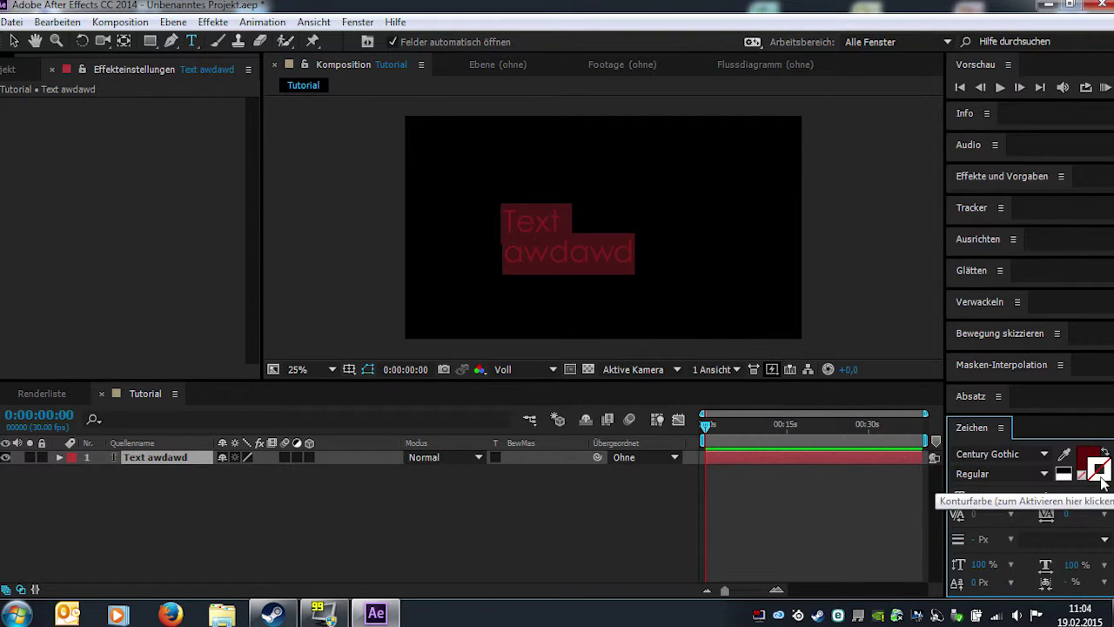
click(1100, 474)
mouse_move(339, 398)
mouse_down()
mouse_move(391, 281)
mouse_move(339, 268)
mouse_up()
click(701, 270)
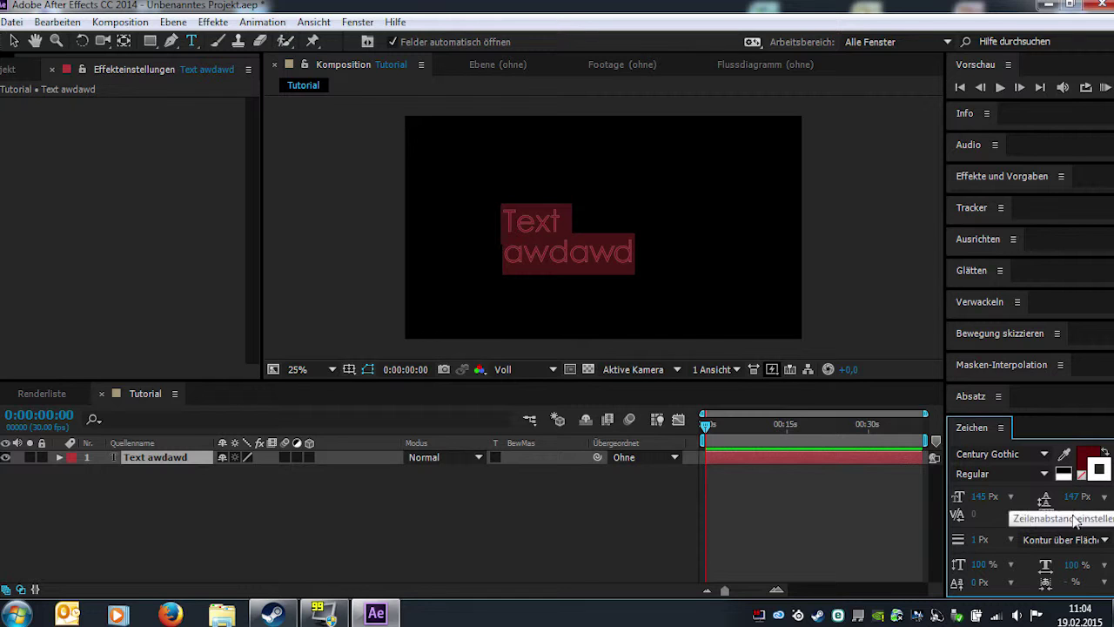
click(522, 253)
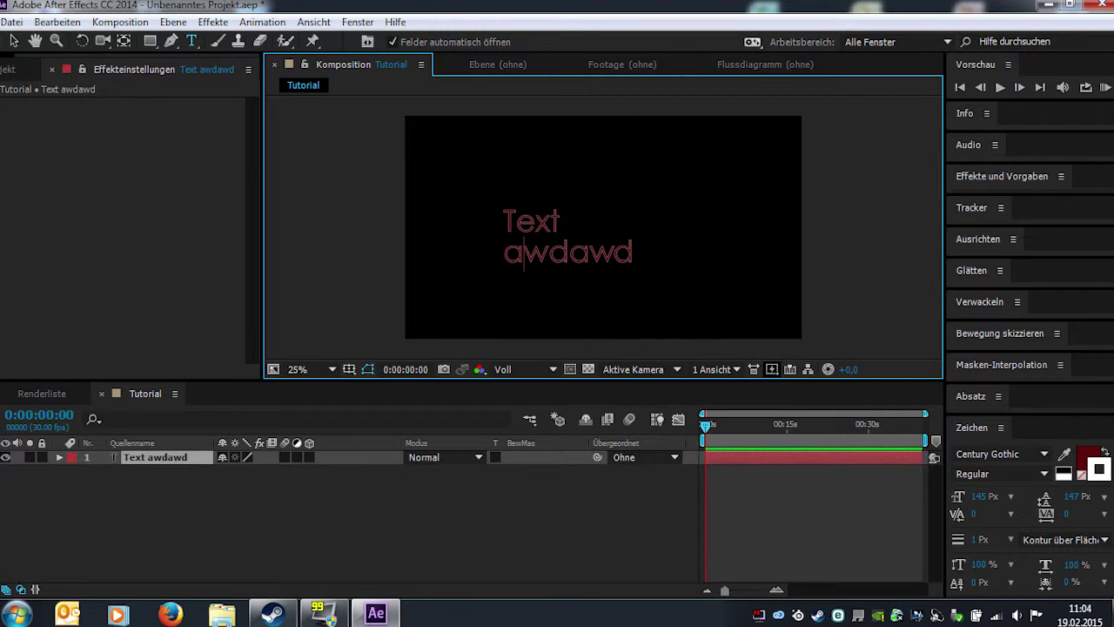
scroll(603, 227, up, 1)
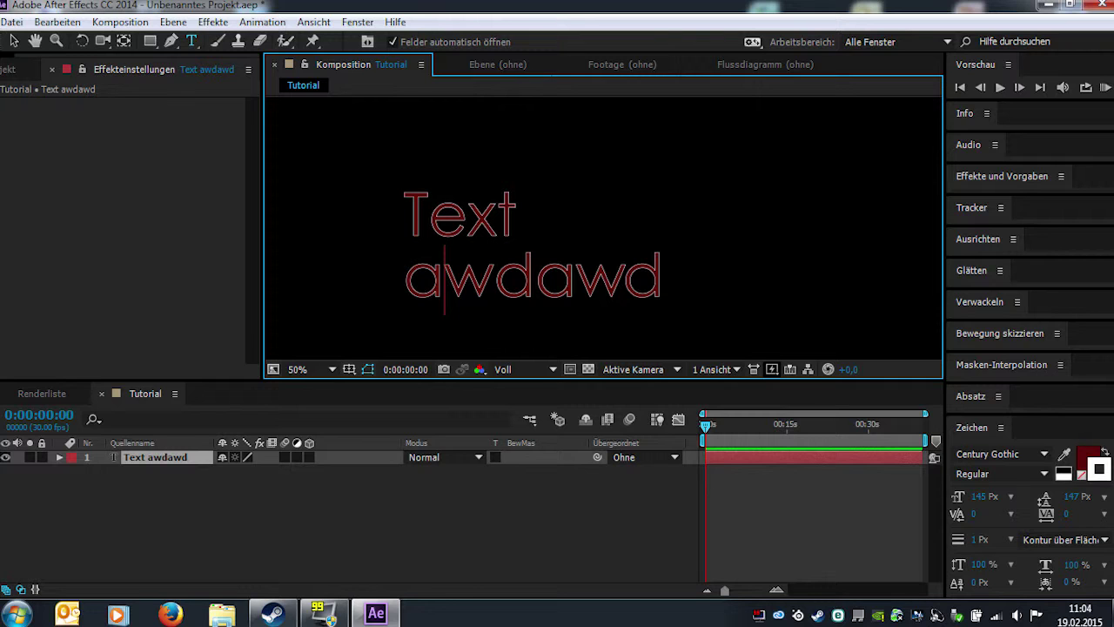
scroll(603, 227, down, 1)
Thicken the text outline to 5 px and set the order to 'Fläche über Kontur'.
click(171, 457)
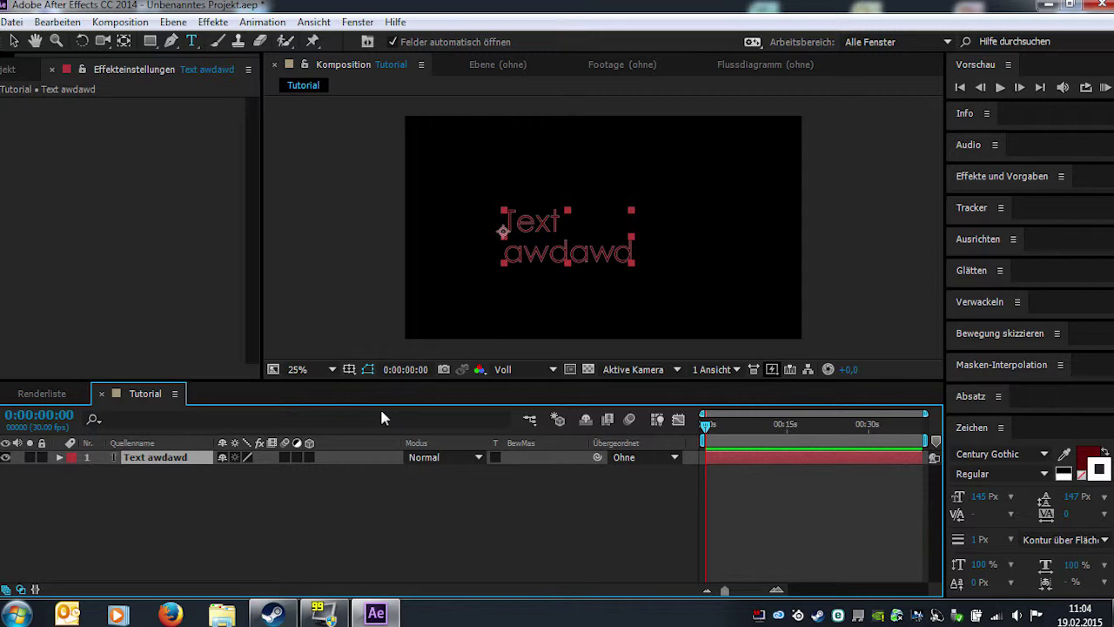
mouse_move(978, 539)
mouse_down()
mouse_move(997, 540)
mouse_move(981, 546)
mouse_up()
click(1067, 540)
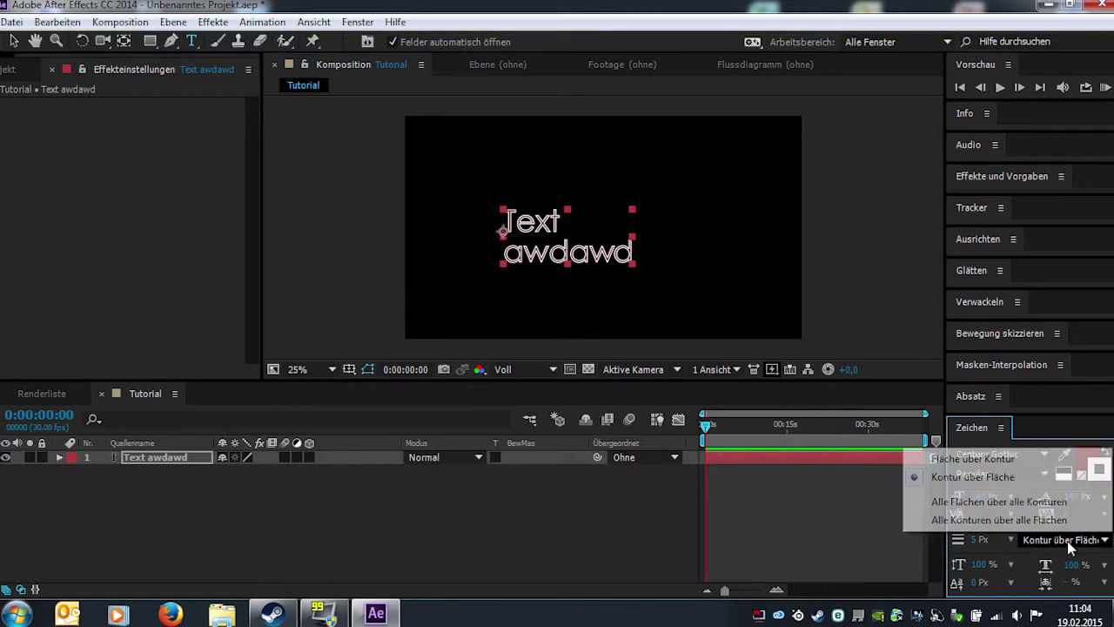
click(997, 459)
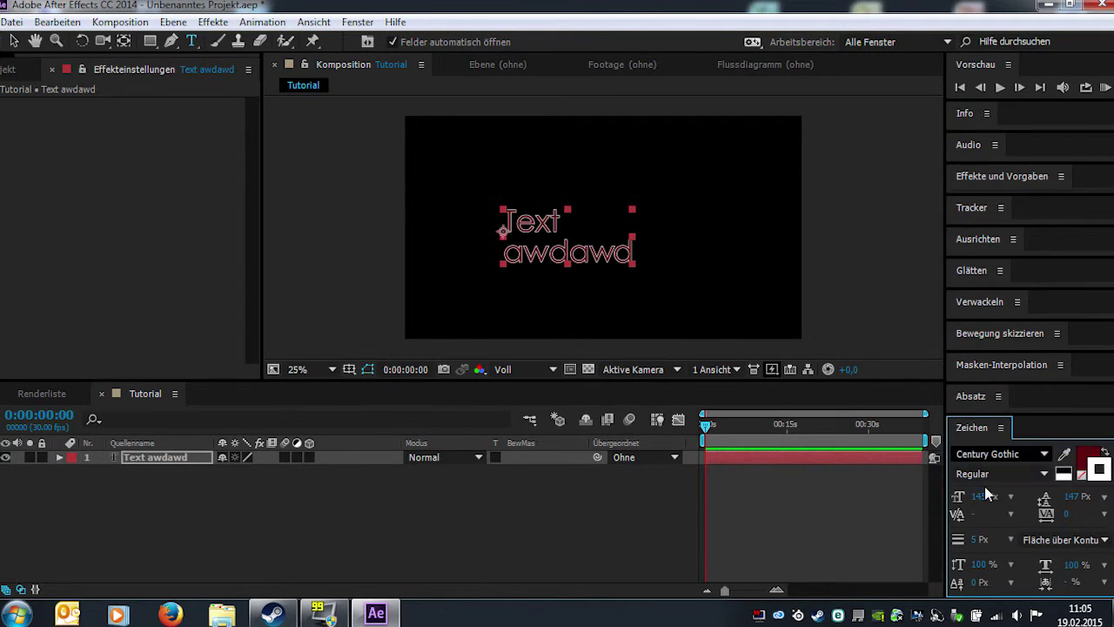
click(191, 457)
Delete the Text awdawd layer and add a new empty text layer via Ebene > Neu > Text.
key(Delete)
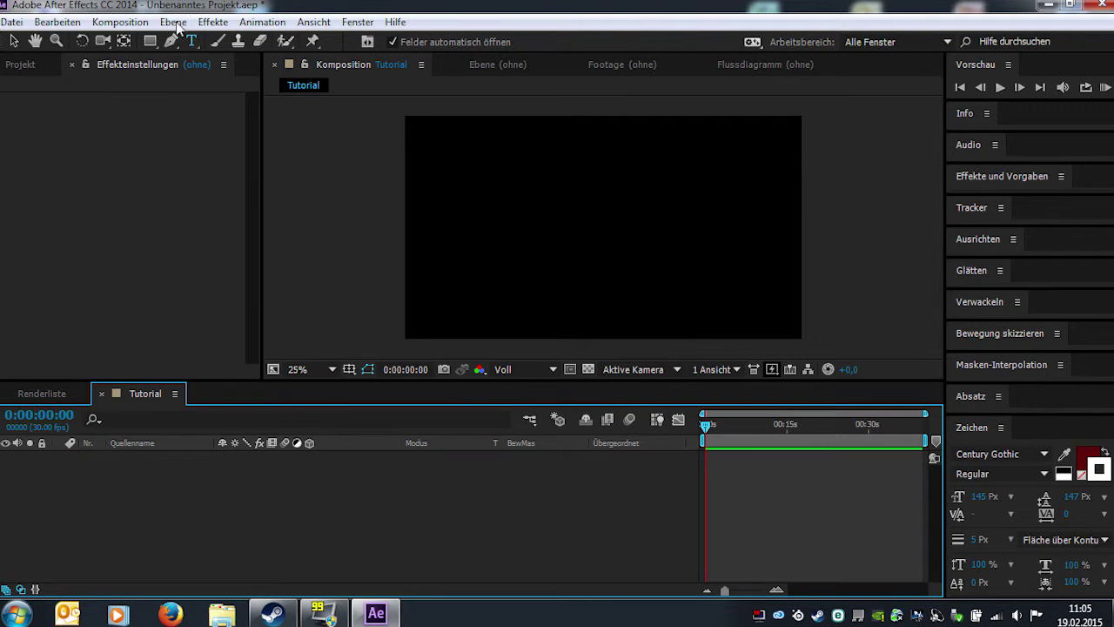
click(176, 22)
mouse_move(273, 15)
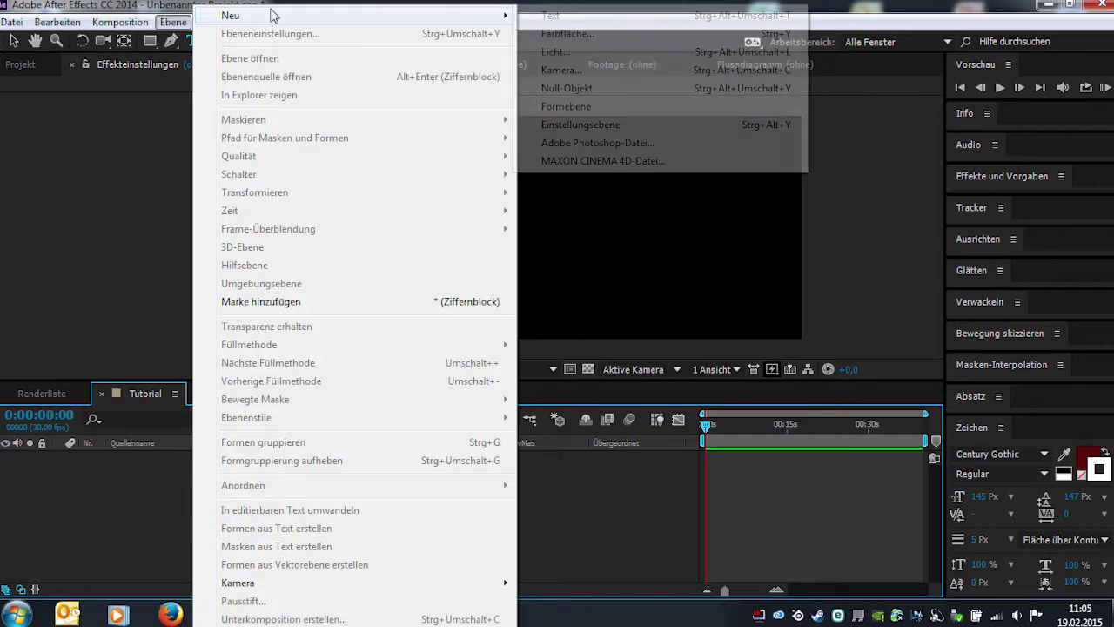
click(561, 16)
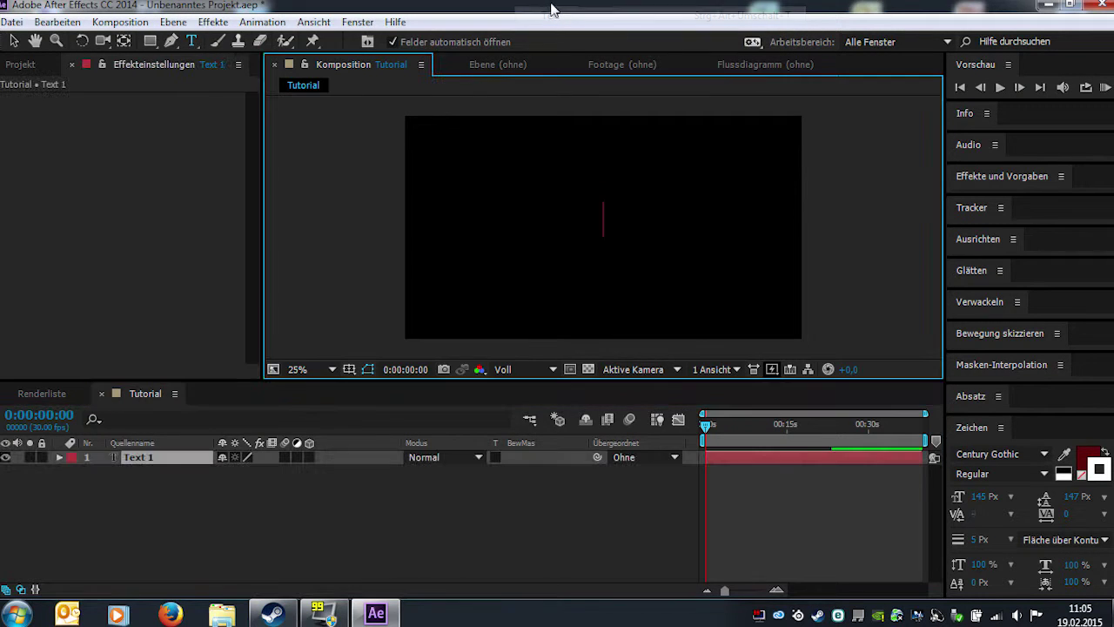
click(142, 493)
click(161, 459)
Replace the empty text layer with a 1920×1080 teal 13706B solid, Tief-Cyan Farbfläche 1.
key(Delete)
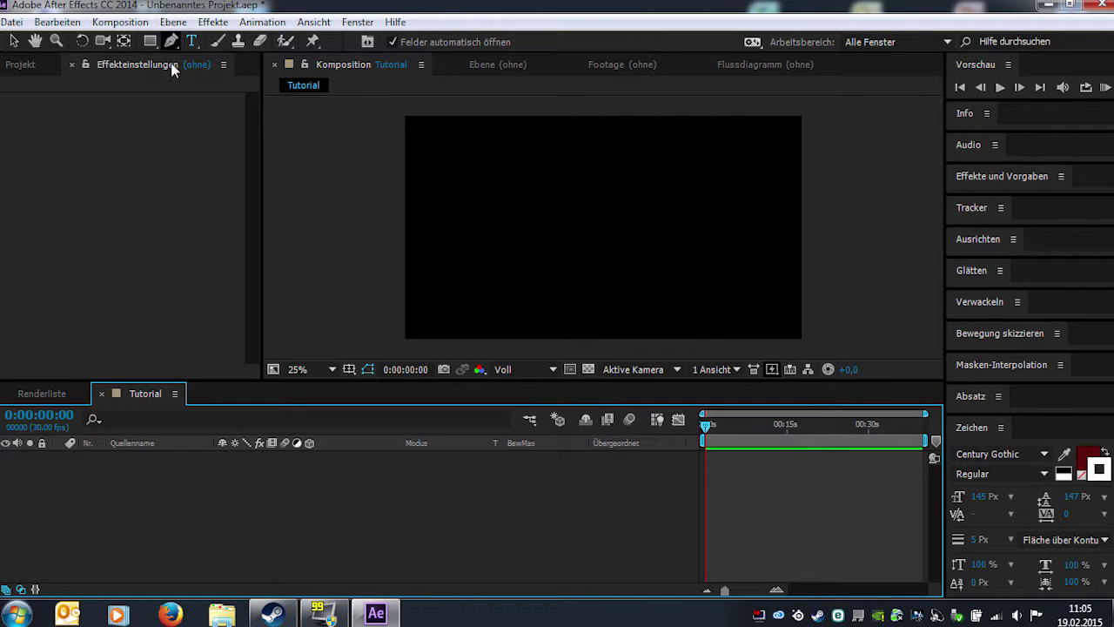
key(ctrl+y)
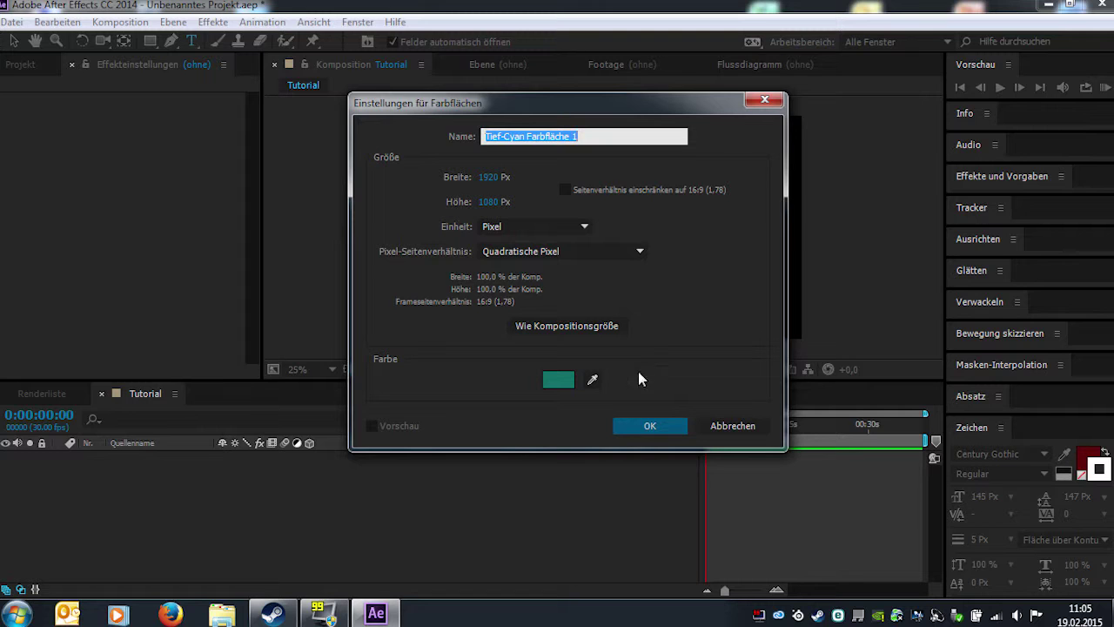
click(559, 381)
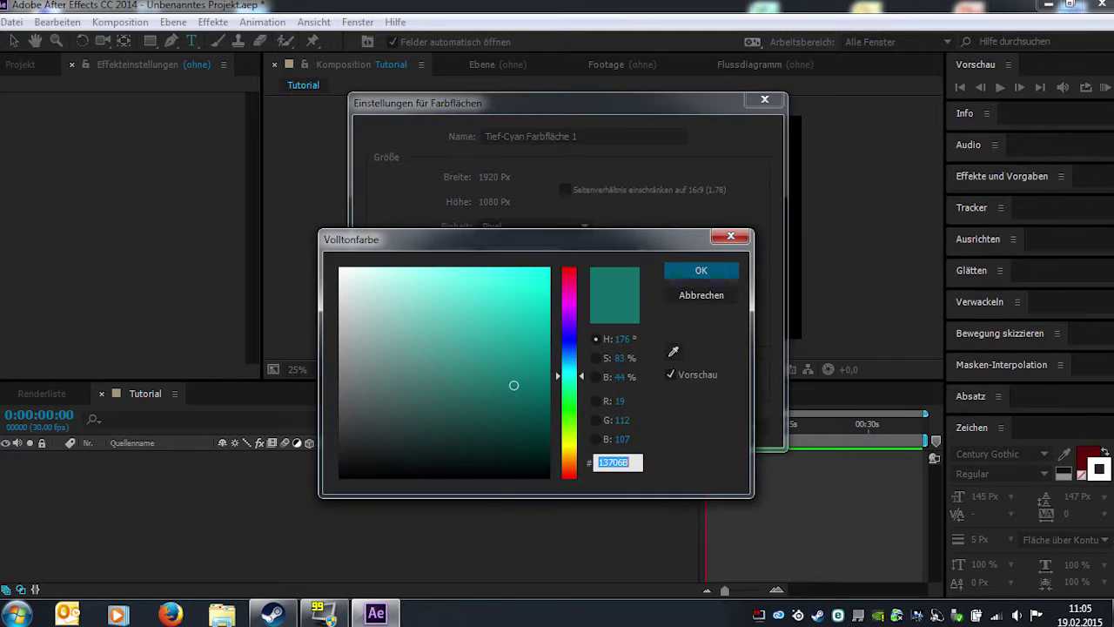
click(701, 275)
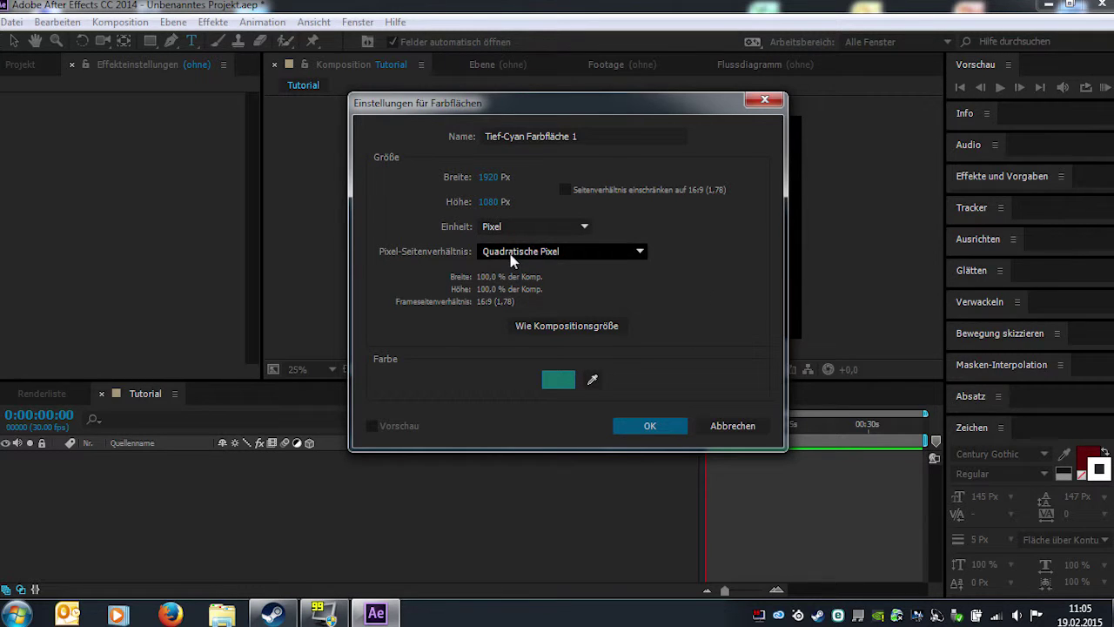
click(646, 427)
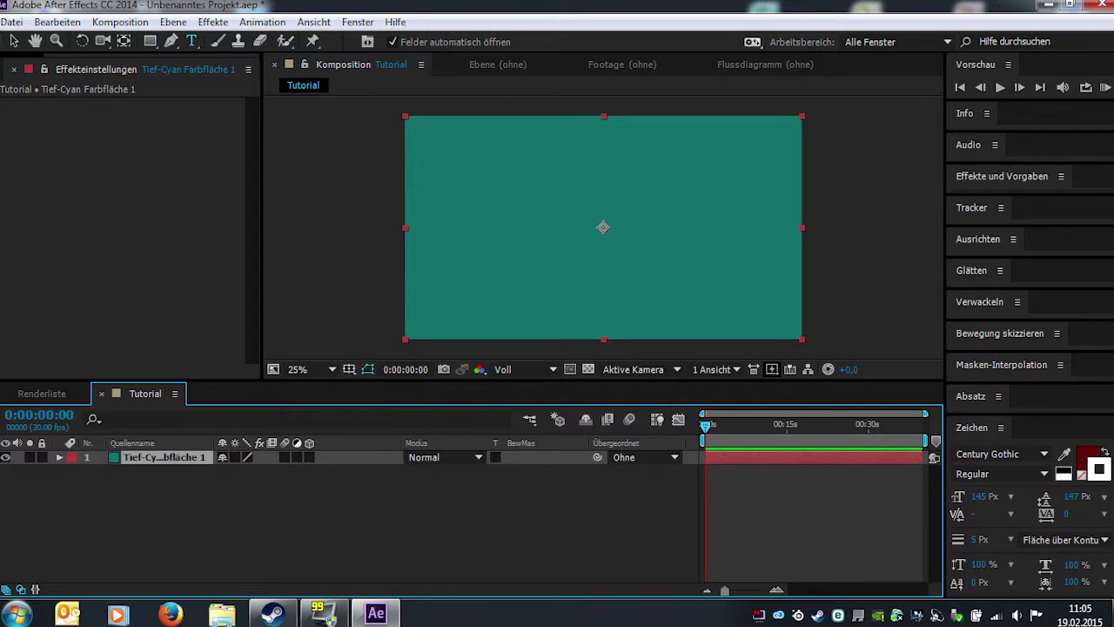
Zoom to 25% and apply the Verlauf gradient effect, found by searching 'verlu', to the teal solid.
key(period)
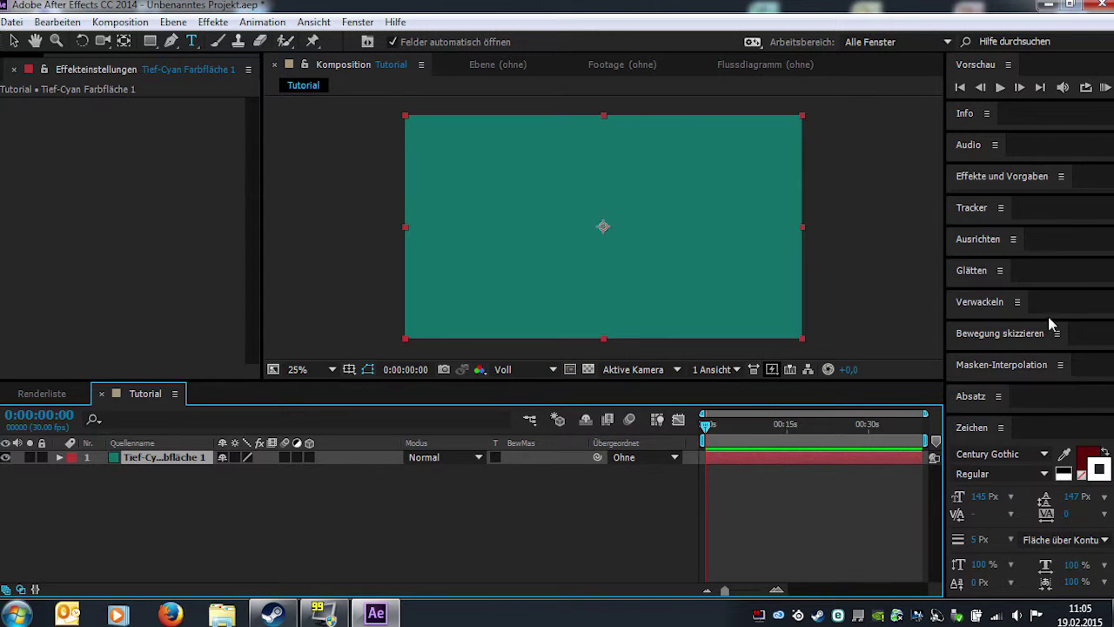
click(1032, 178)
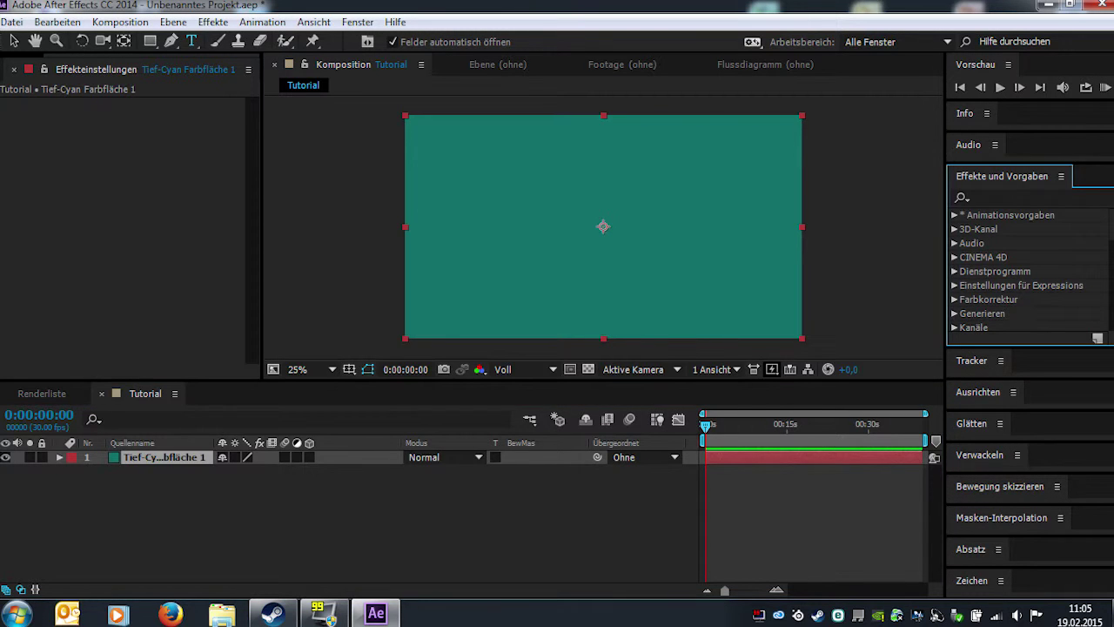
click(978, 197)
text(verlu)
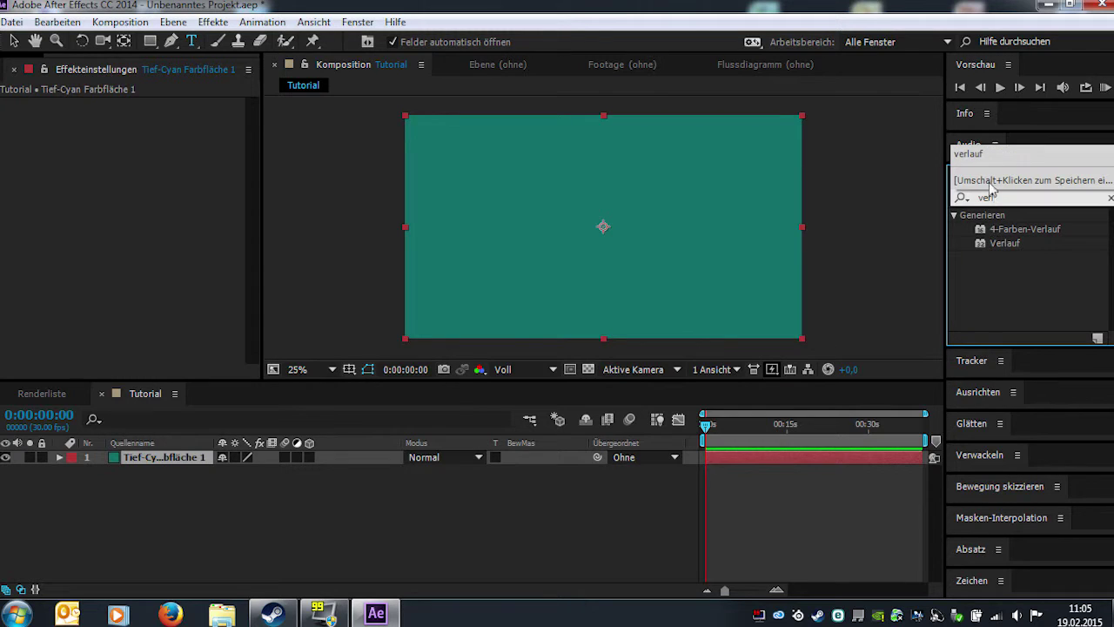
drag(1004, 243, 159, 458)
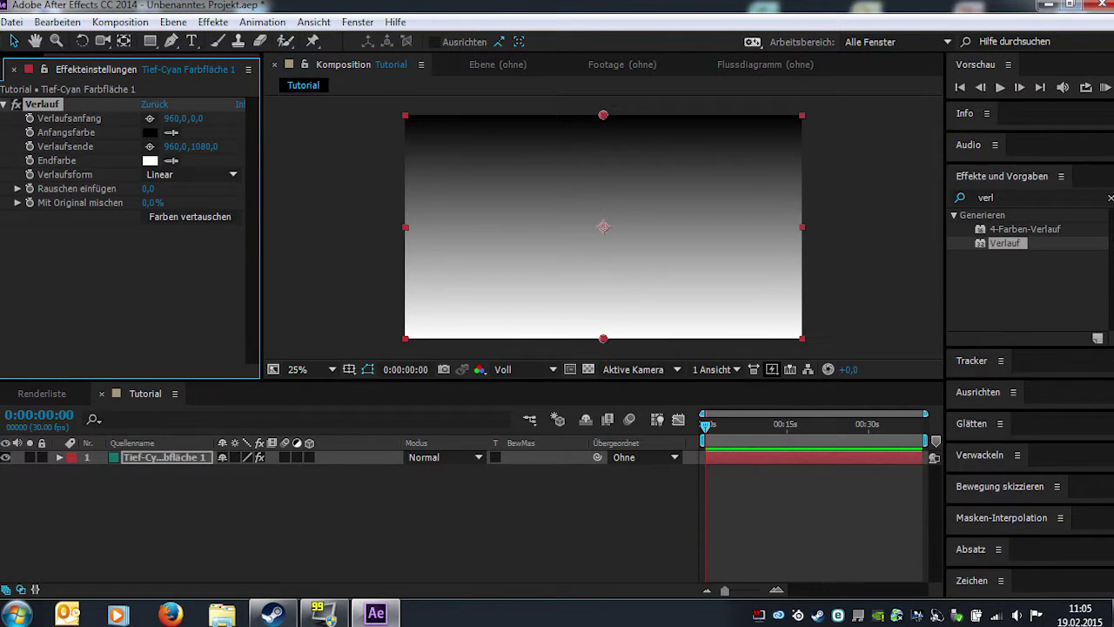
click(976, 178)
Search the effects for 'particle' and apply CC Particle World to the solid beneath Verlauf.
key(BackSpace)
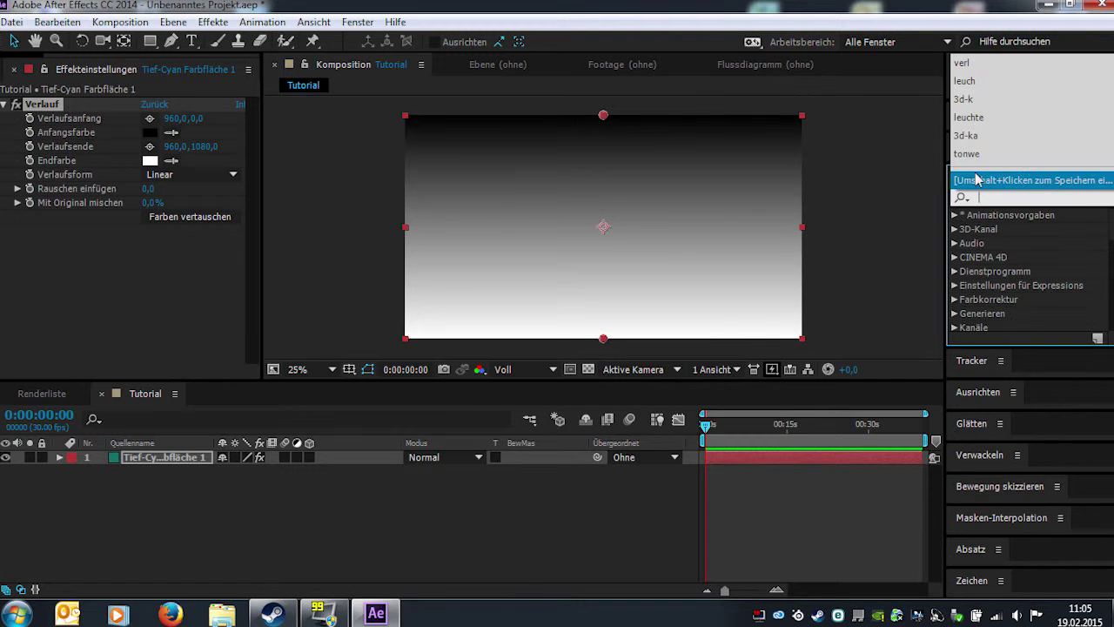
text(part)
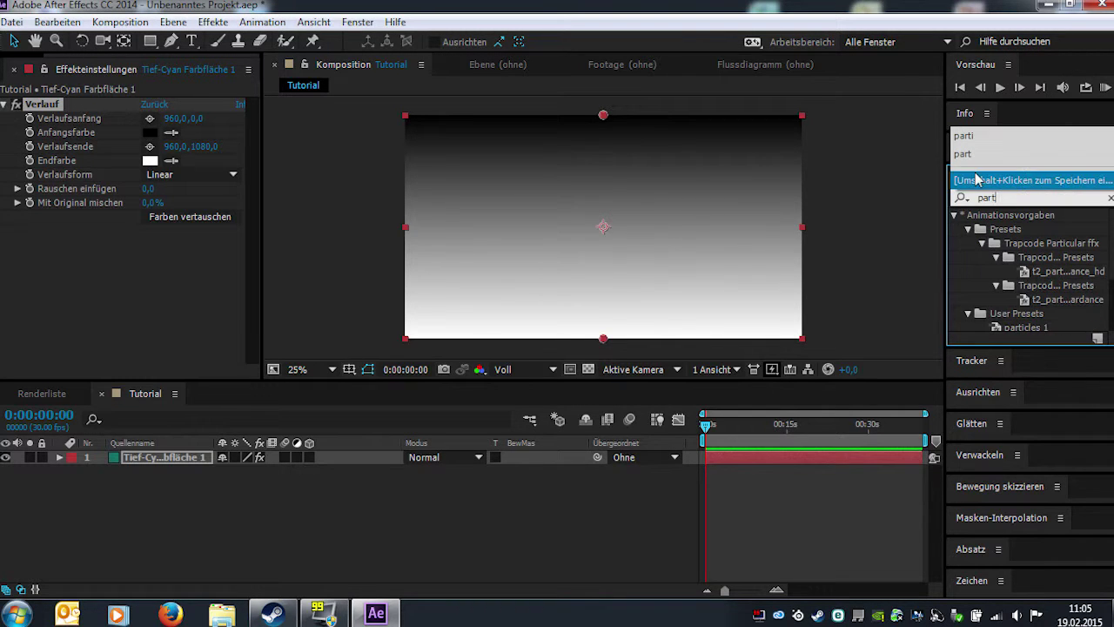
text(icle)
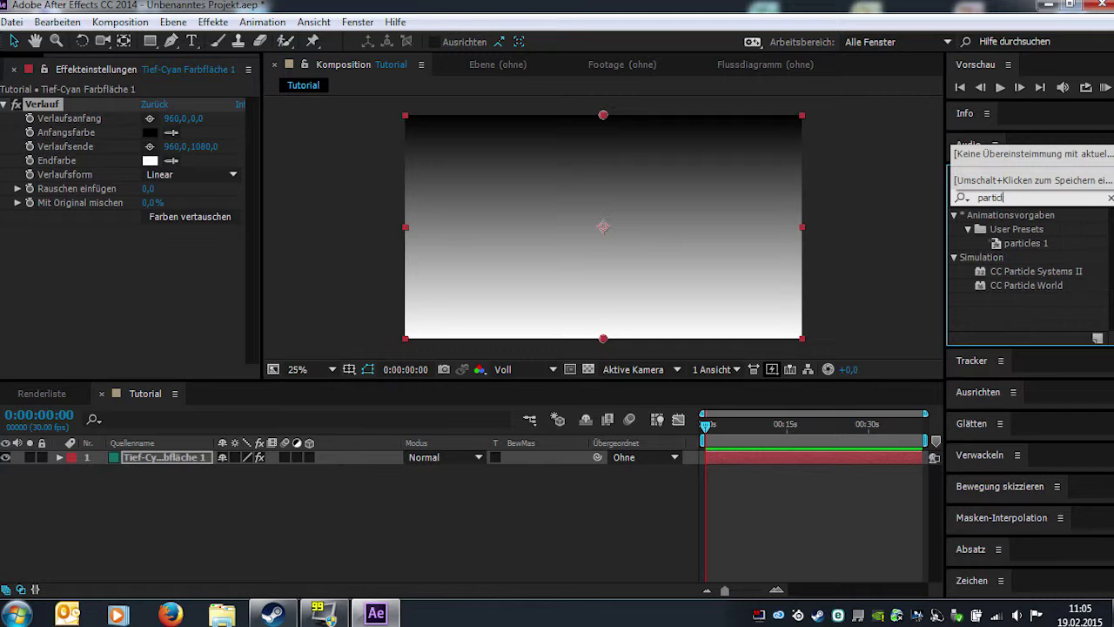
drag(1014, 285, 151, 460)
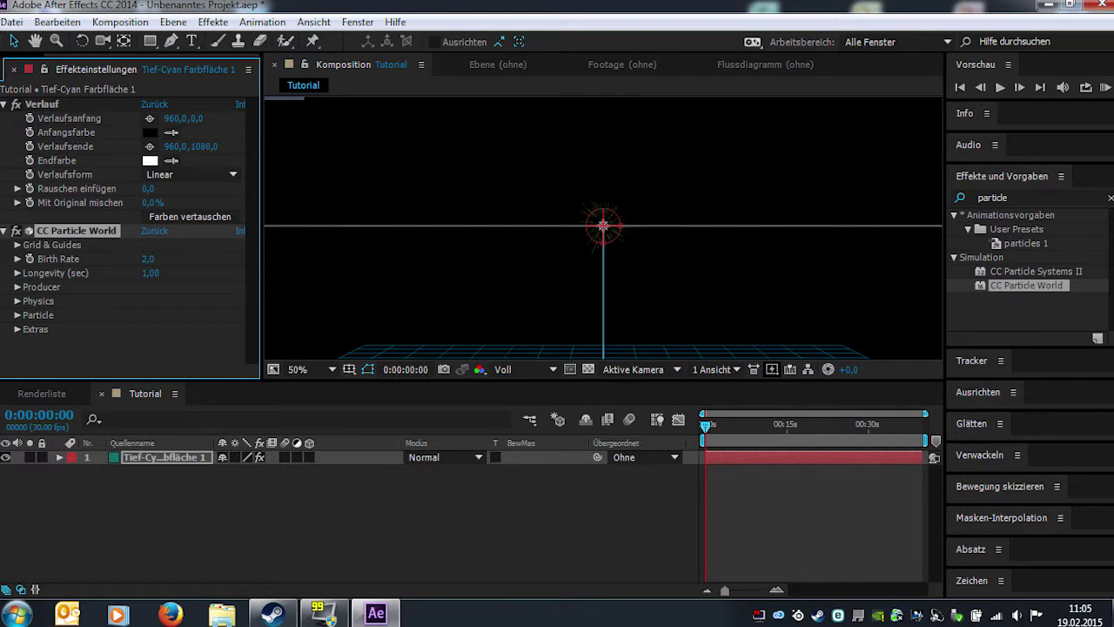
scroll(676, 168, down, 6)
scroll(676, 168, up, 2)
scroll(641, 179, up, 2)
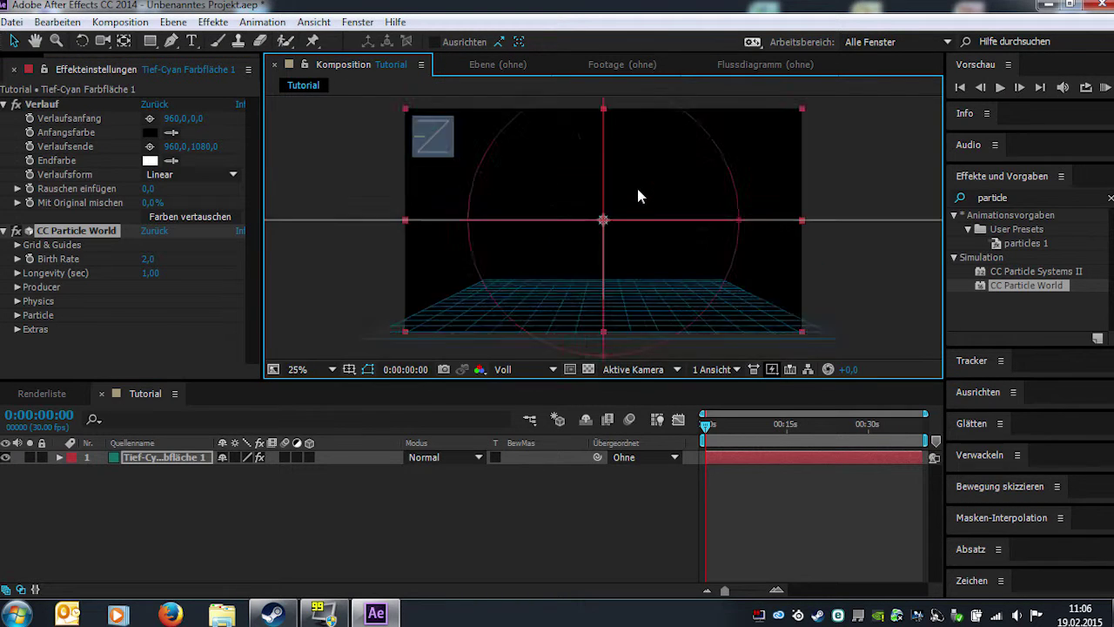
click(4, 470)
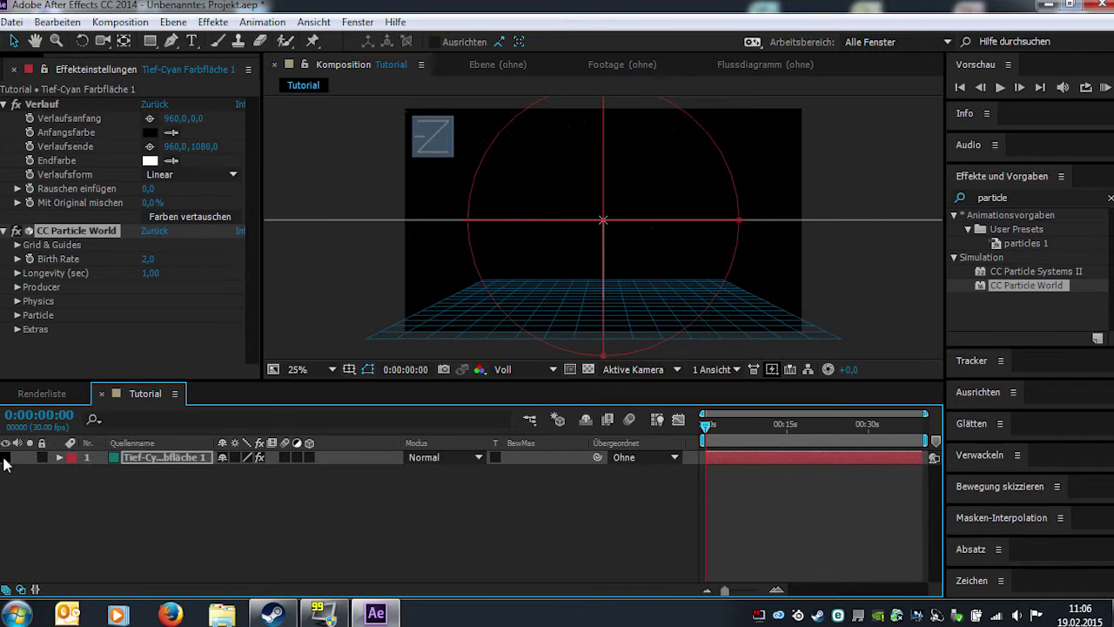
click(65, 529)
click(193, 457)
Delete the old solid and create a new teal solid with its Transformieren group expanded.
key(Delete)
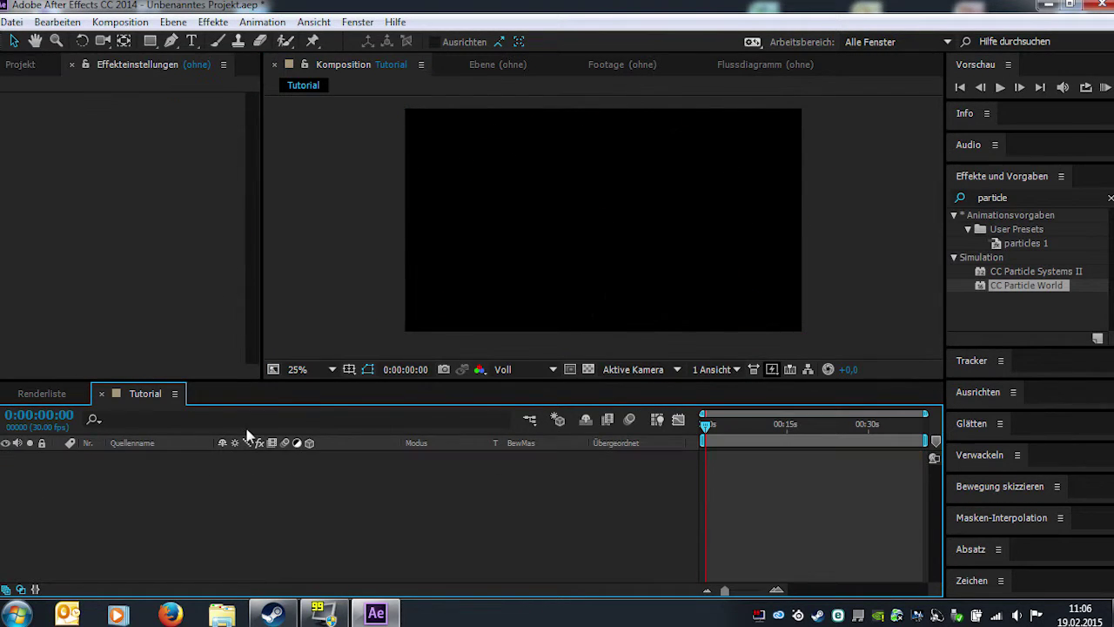
click(1034, 296)
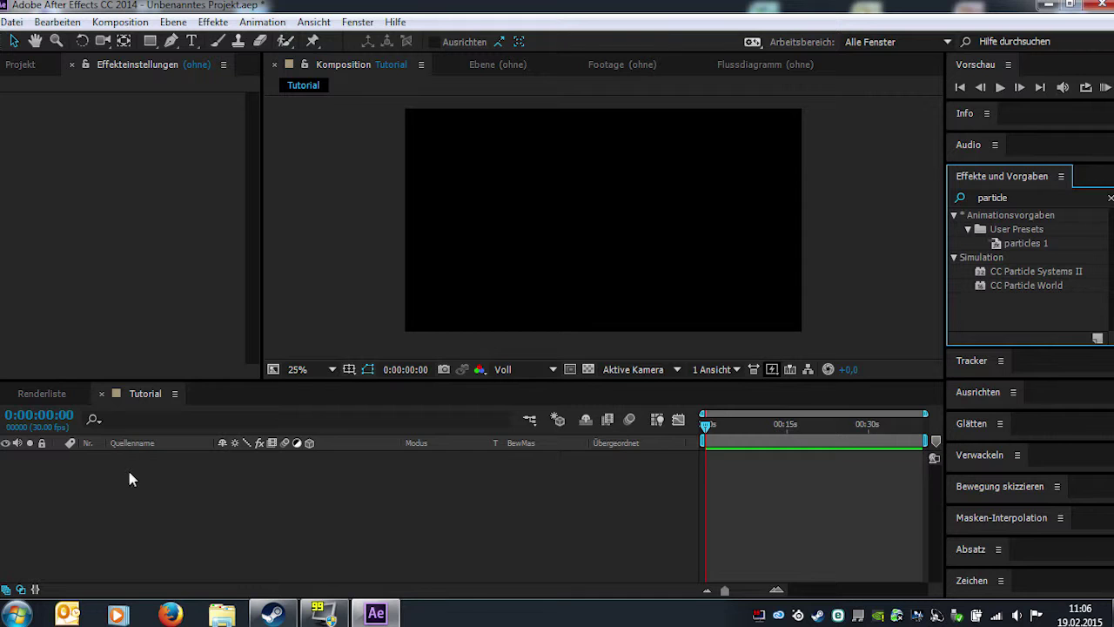
key(ctrl+y)
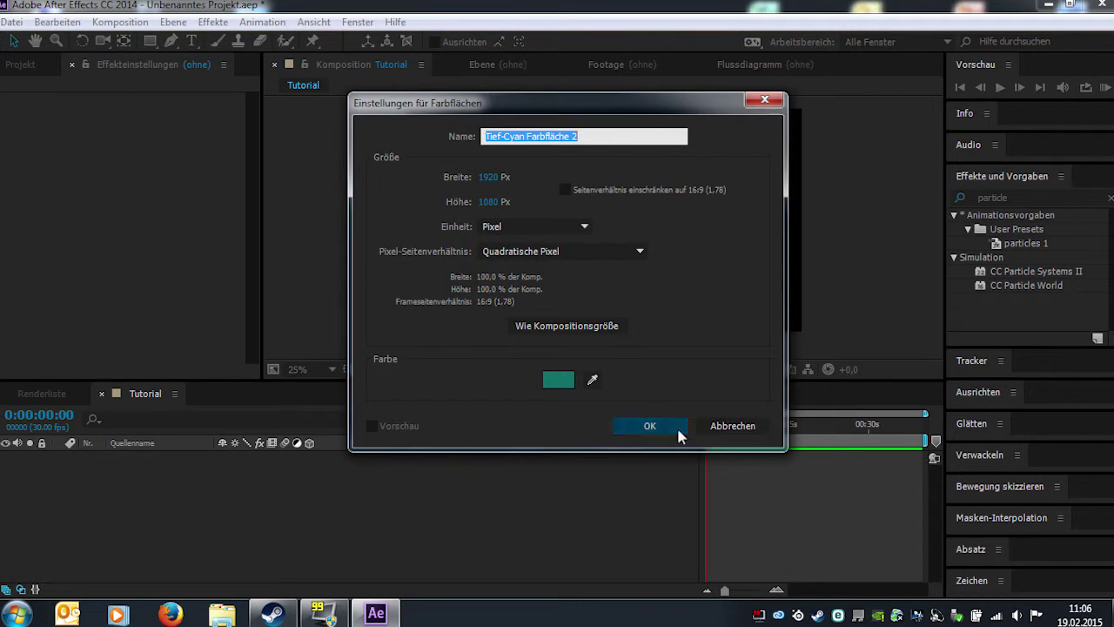
click(675, 432)
click(59, 457)
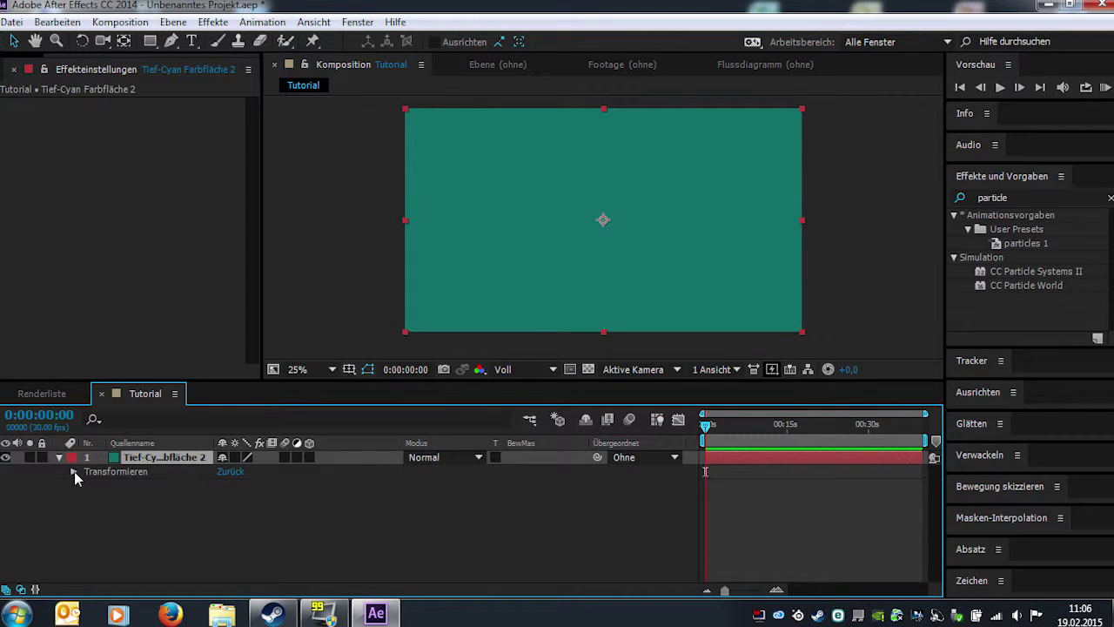
click(74, 471)
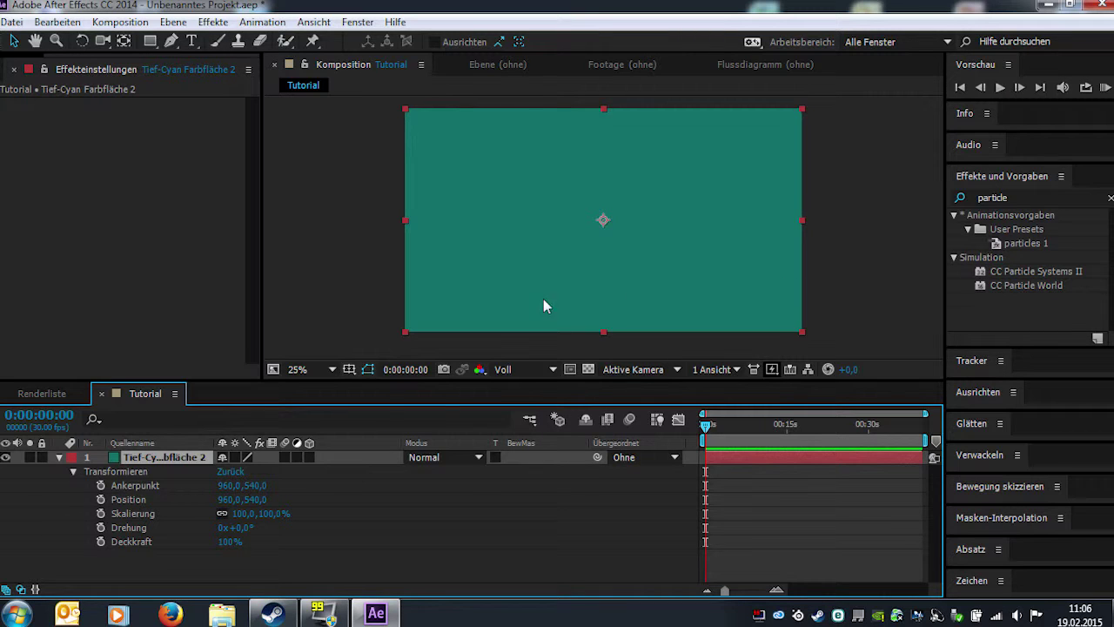
Search the effects for '4' and apply 4-Farben-Verlauf to the new teal solid.
click(1026, 198)
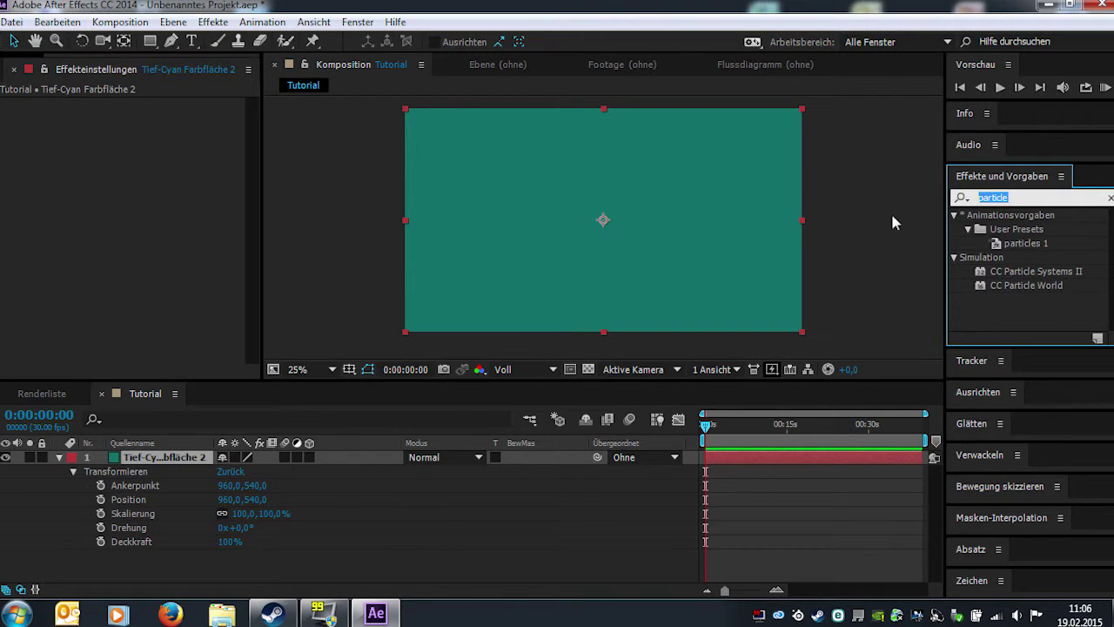
key(BackSpace)
text(4)
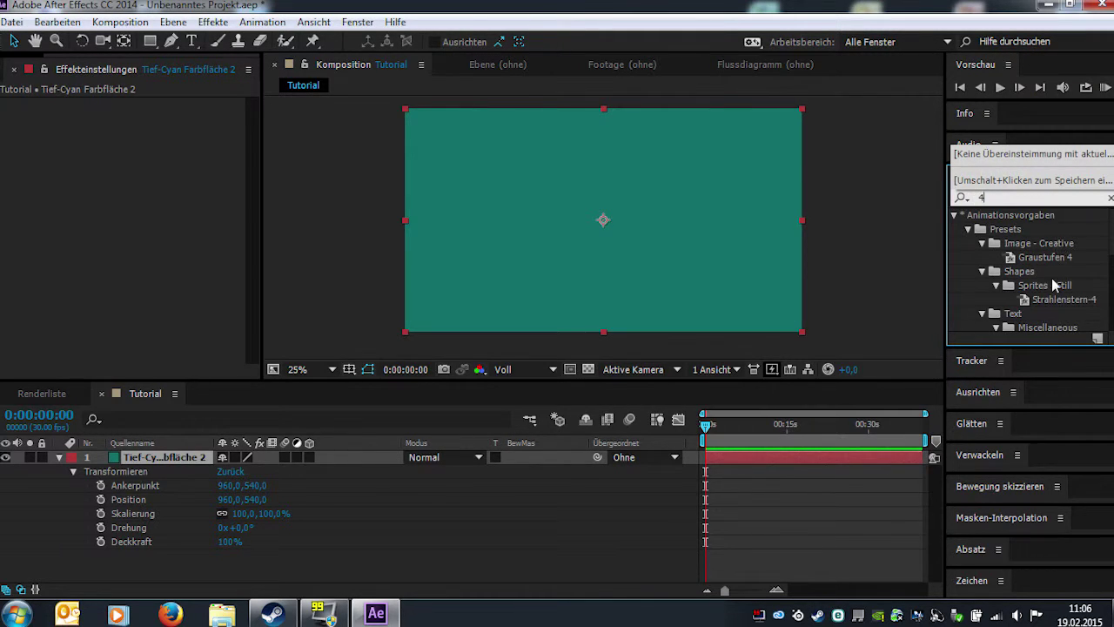
scroll(1007, 329, down, 5)
scroll(1007, 329, down, 4)
drag(1008, 329, 141, 455)
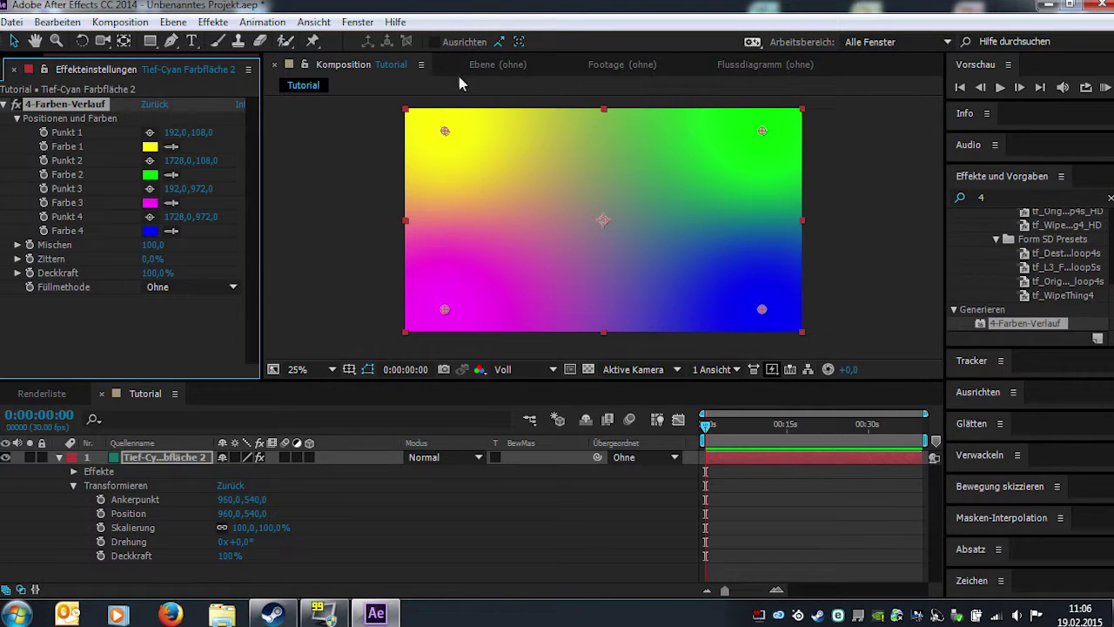
Scale the gradient solid up to 178.3%, back down to 101.3%, then select the layer.
click(354, 70)
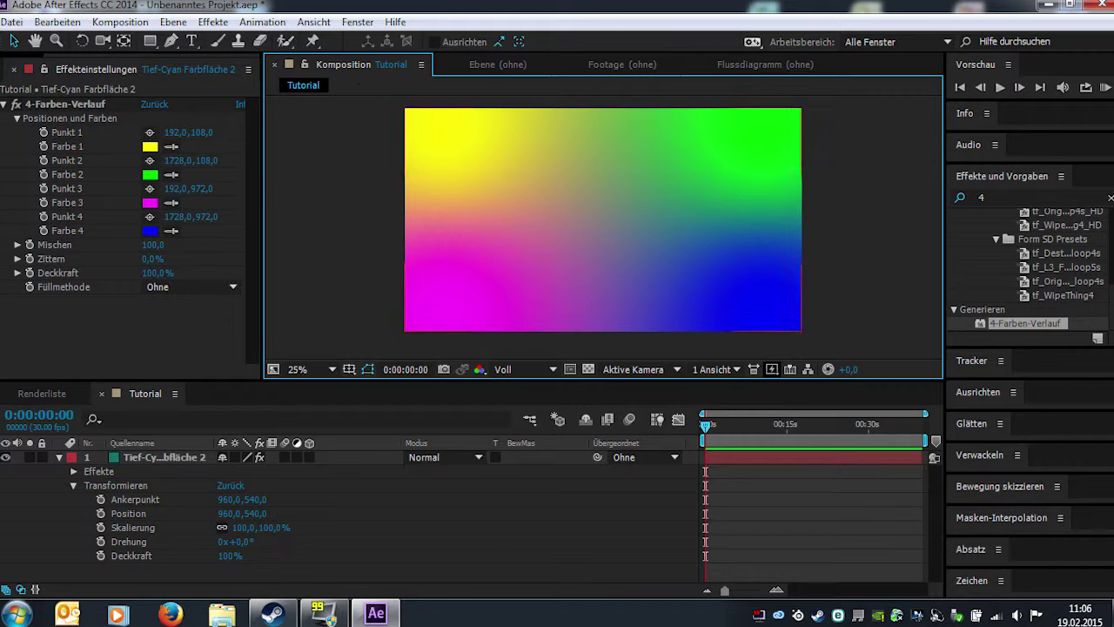
click(409, 117)
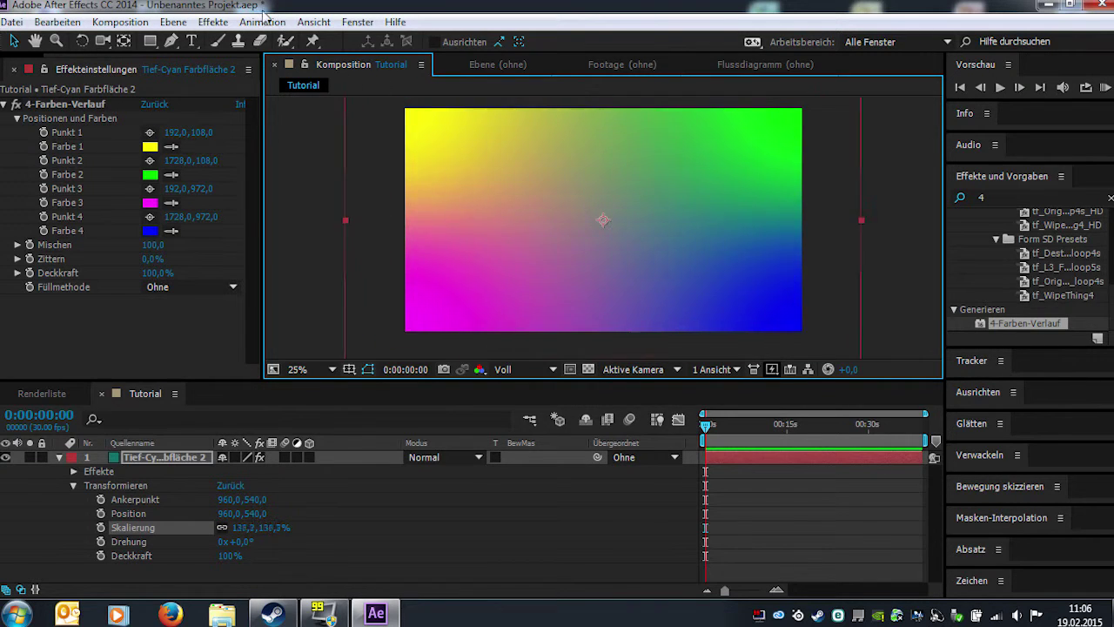
drag(405, 109, 251, 22)
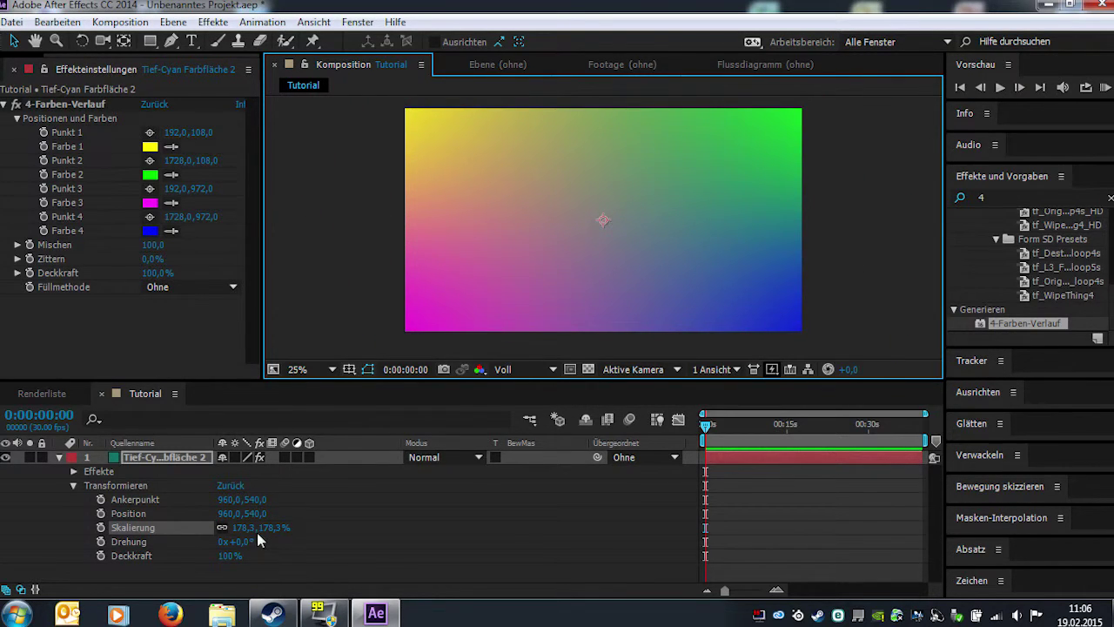
drag(262, 527, 226, 528)
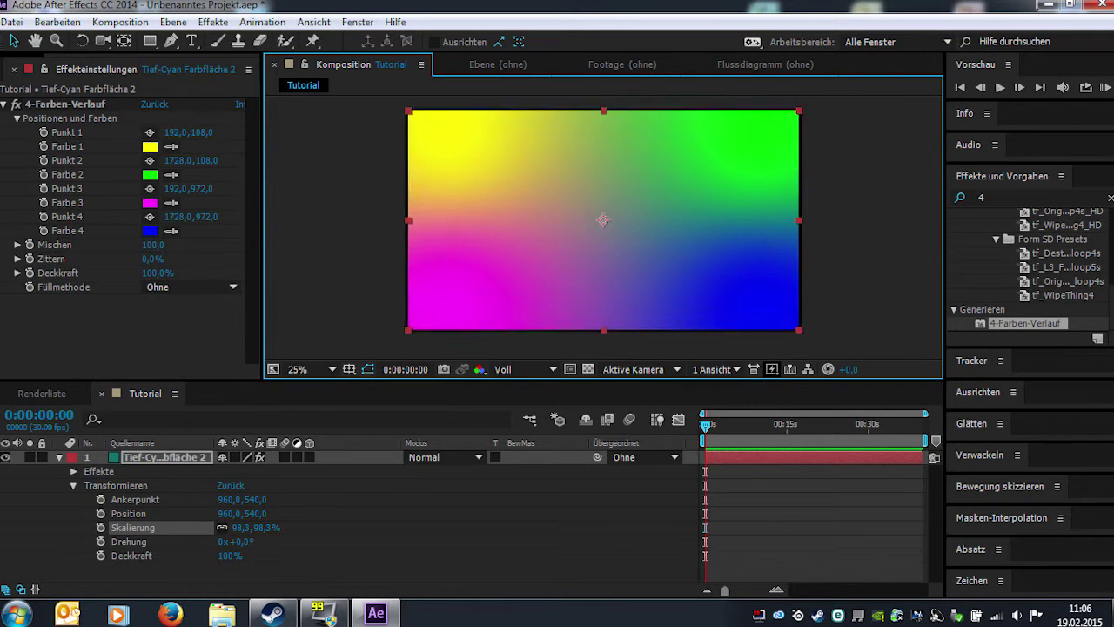
drag(226, 527, 222, 529)
click(167, 463)
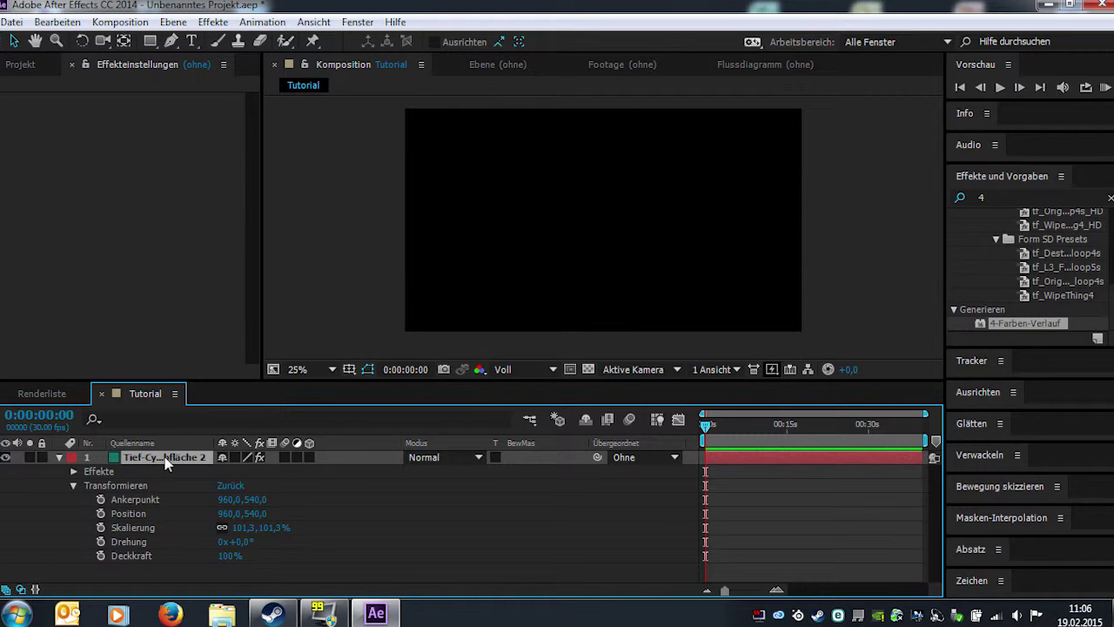
Delete the gradient solid and add a spotlight layer, Licht 1, accepting the 3D-light warning.
key(Delete)
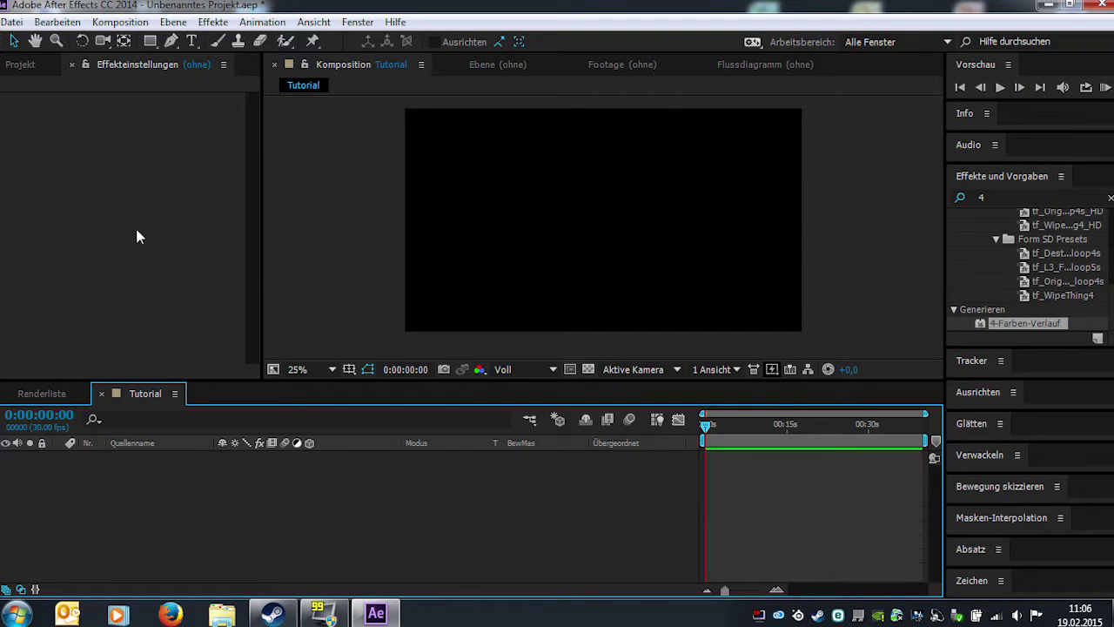
click(179, 23)
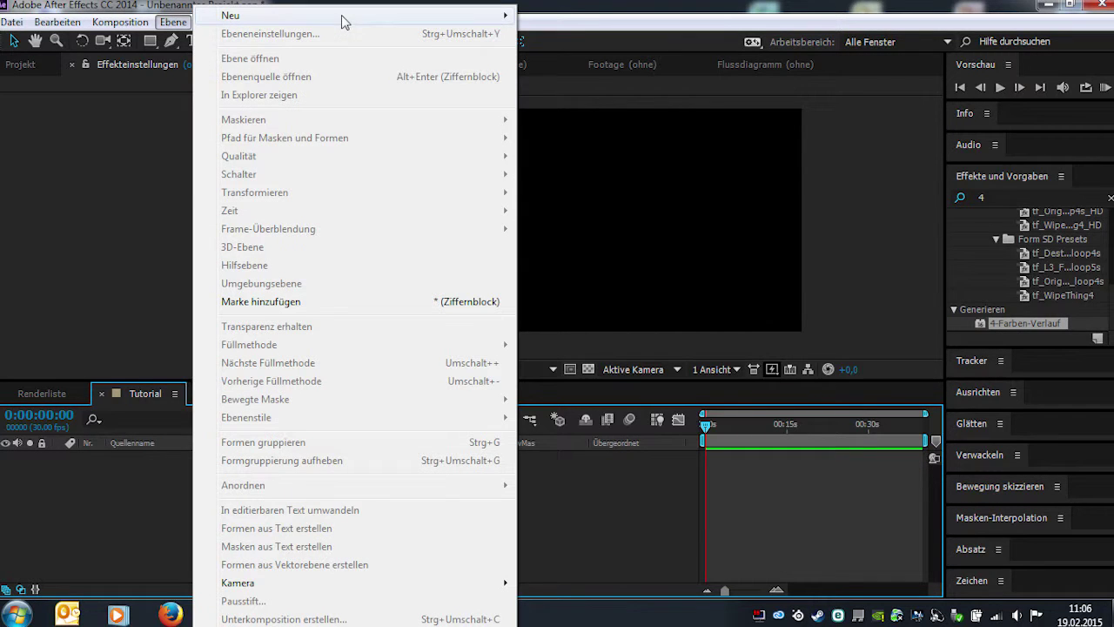
mouse_move(348, 14)
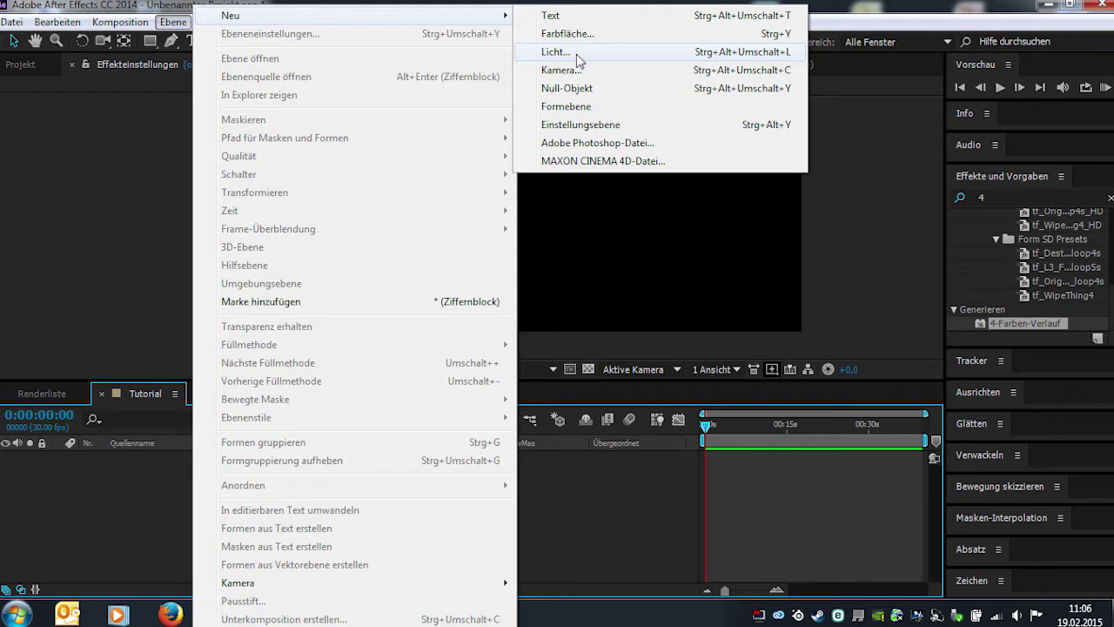
click(576, 55)
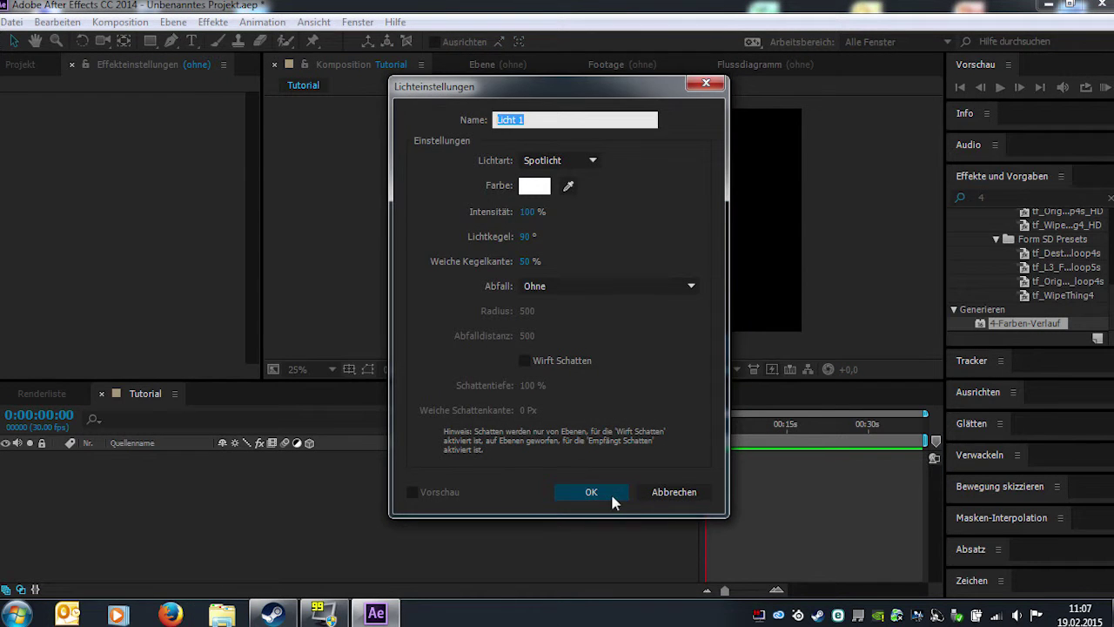
click(612, 496)
click(682, 362)
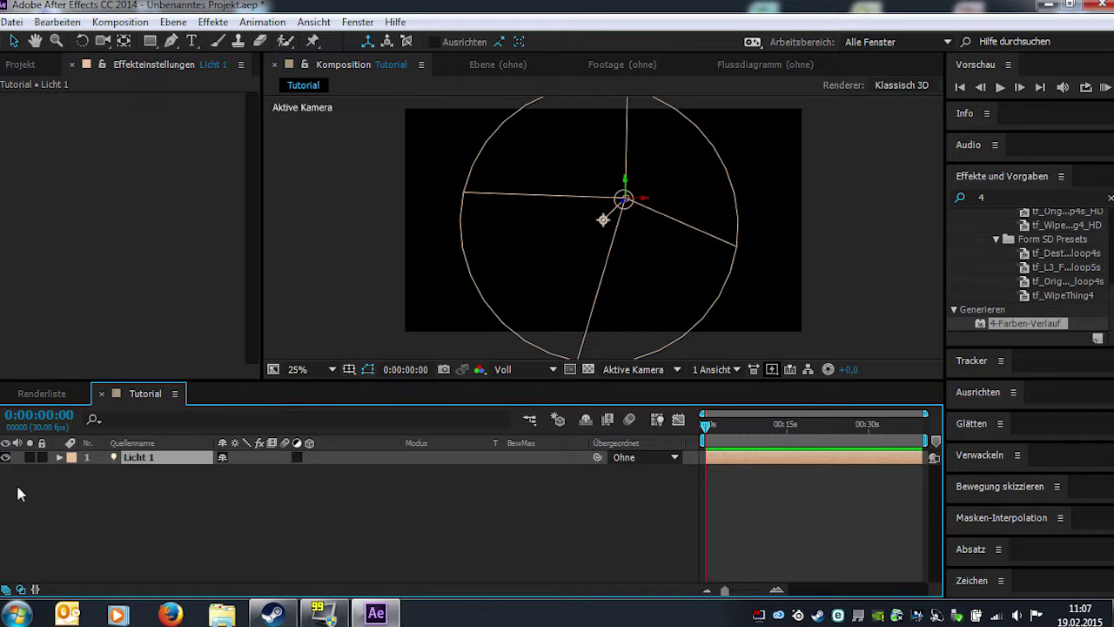
click(306, 468)
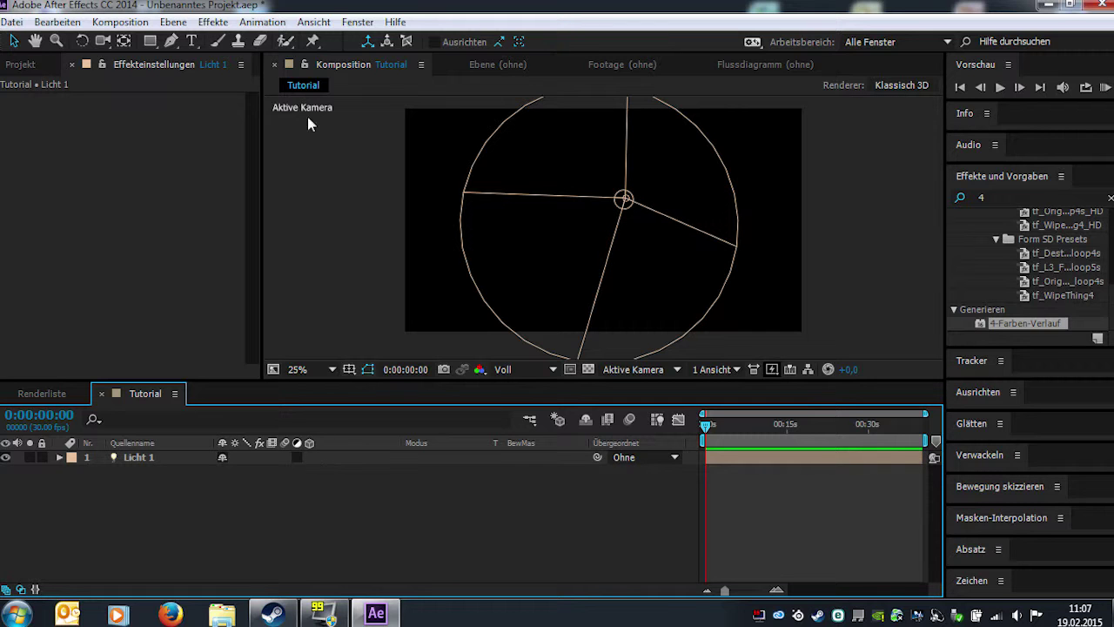
click(213, 22)
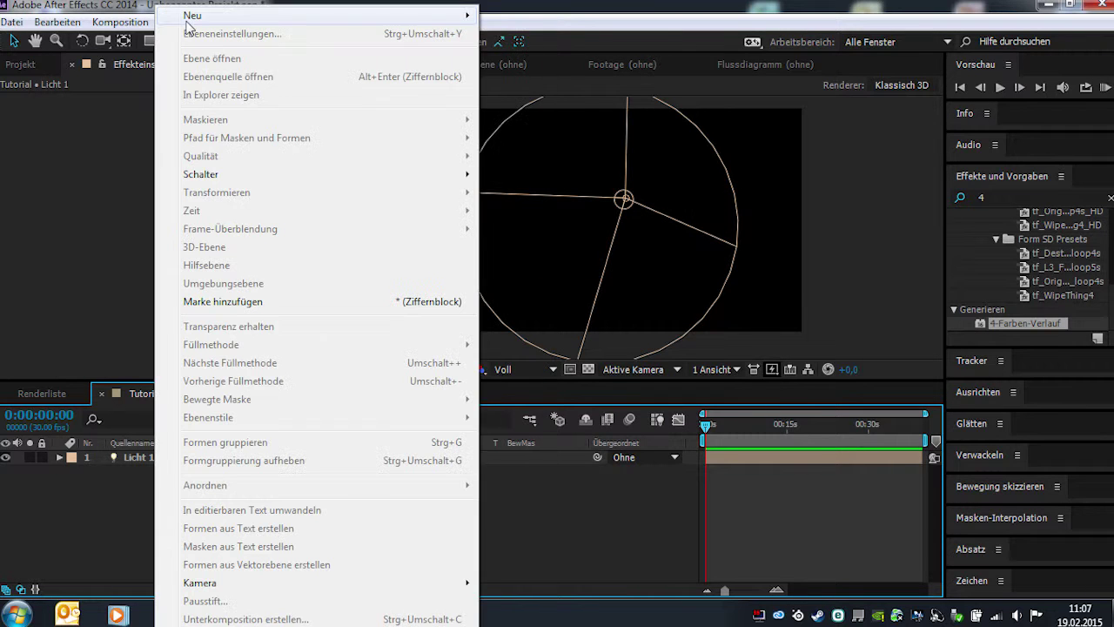
Add a new teal solid below Licht 1 and make it a 3D layer.
mouse_move(260, 26)
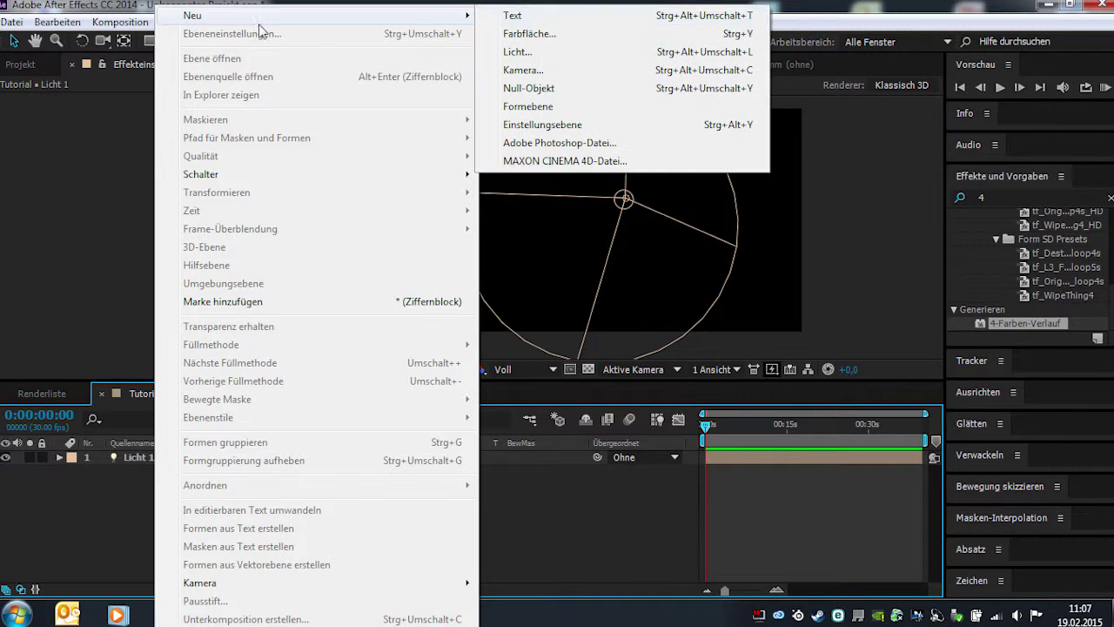
click(568, 34)
click(646, 424)
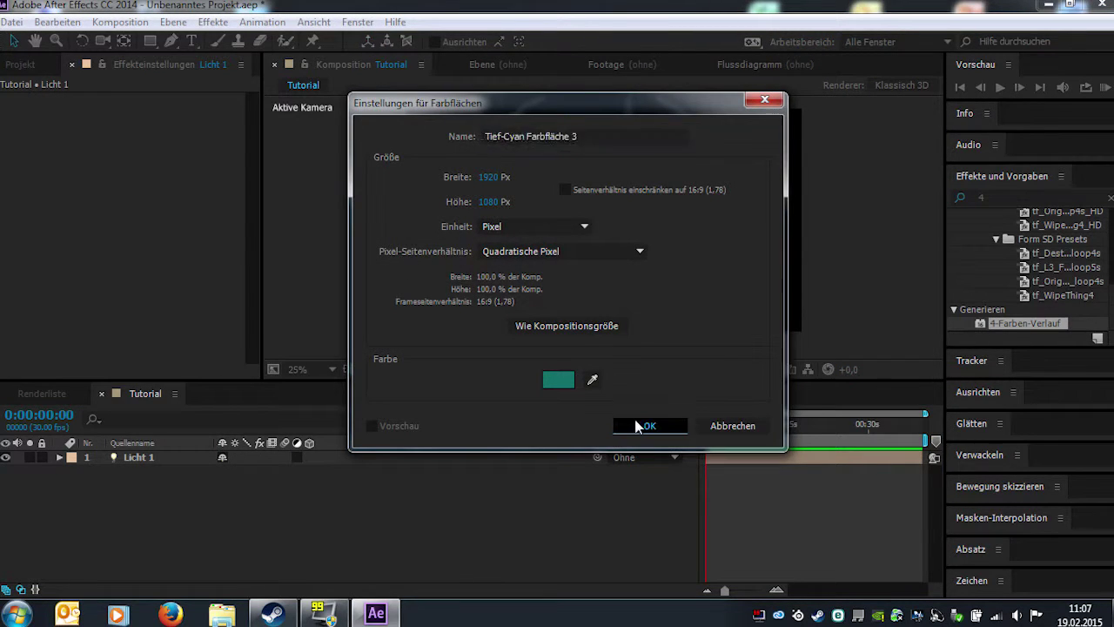
drag(190, 489, 216, 485)
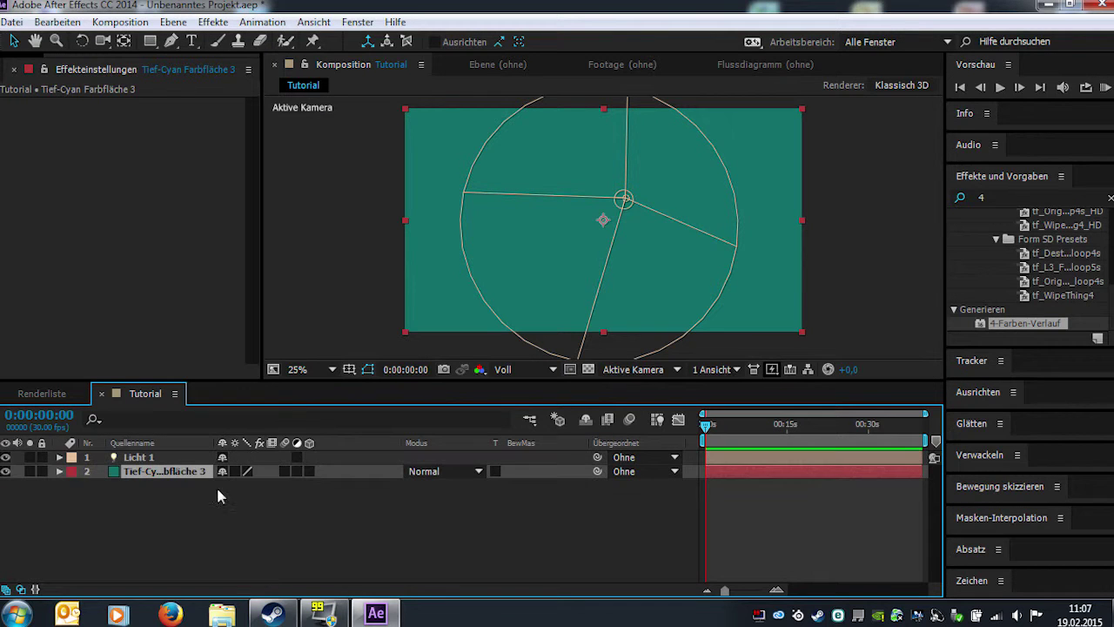
click(309, 471)
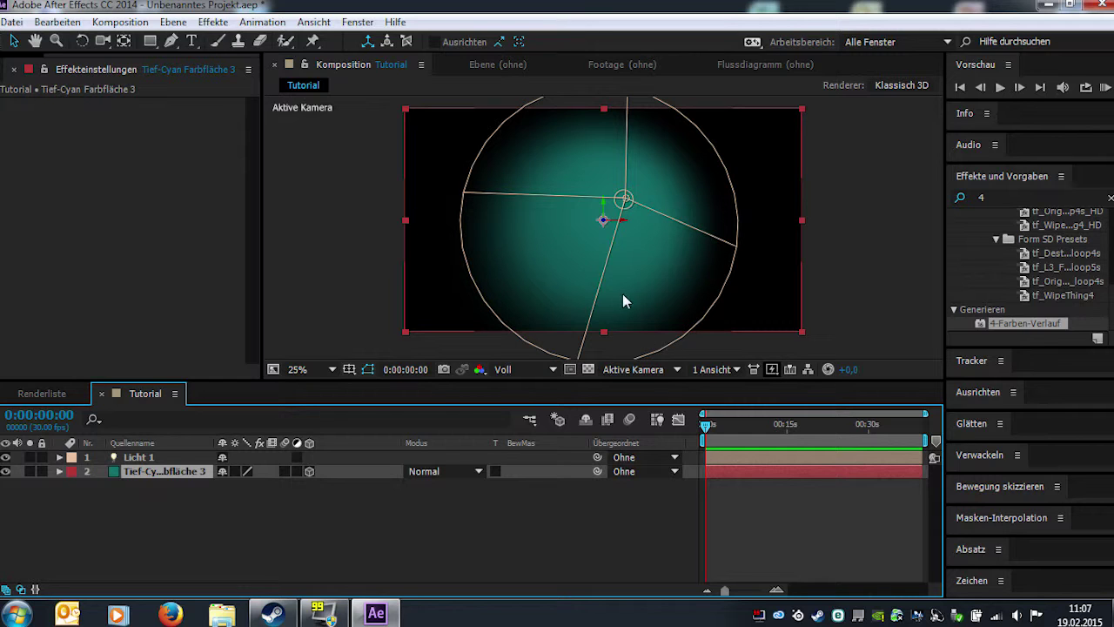
key(a)
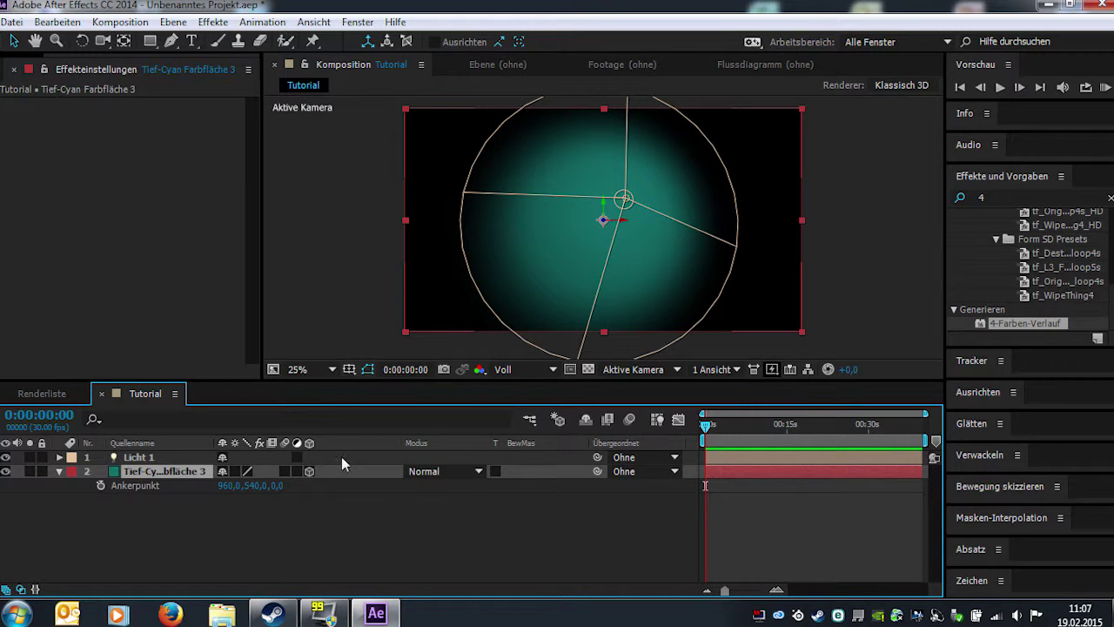
Expand Licht 1's Lichtoptionen to reach its shadow settings.
click(188, 460)
click(176, 474)
click(59, 457)
click(73, 485)
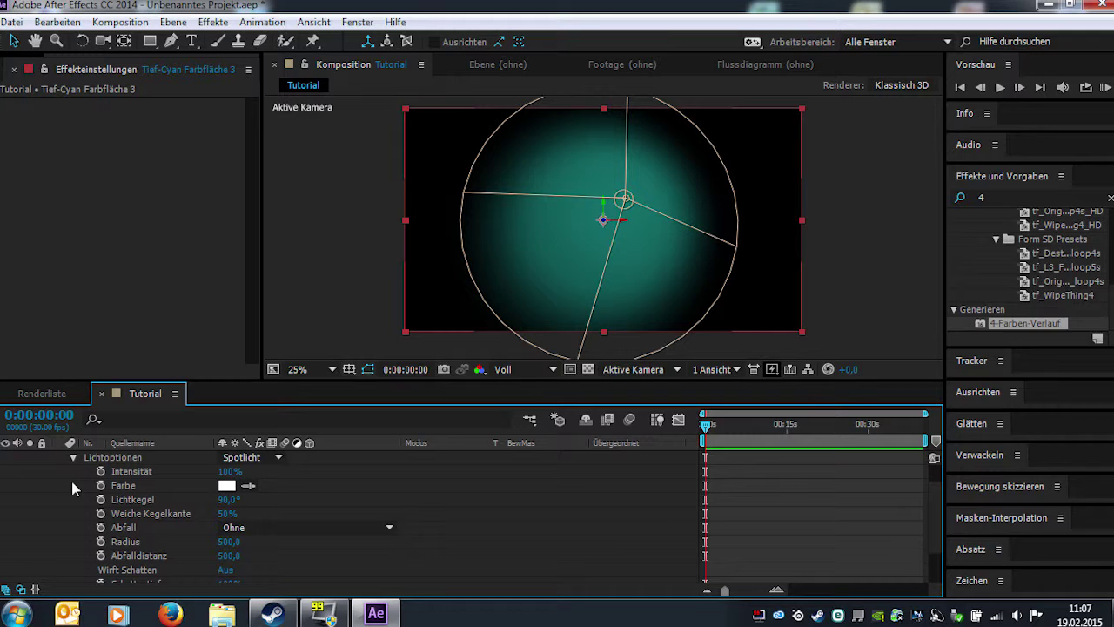
scroll(76, 481, down, 2)
scroll(164, 515, up, 2)
Make Licht 1 cast shadows, and set the teal solid to cast shadows with Empfängt Licht Aus.
scroll(144, 574, down, 2)
click(224, 527)
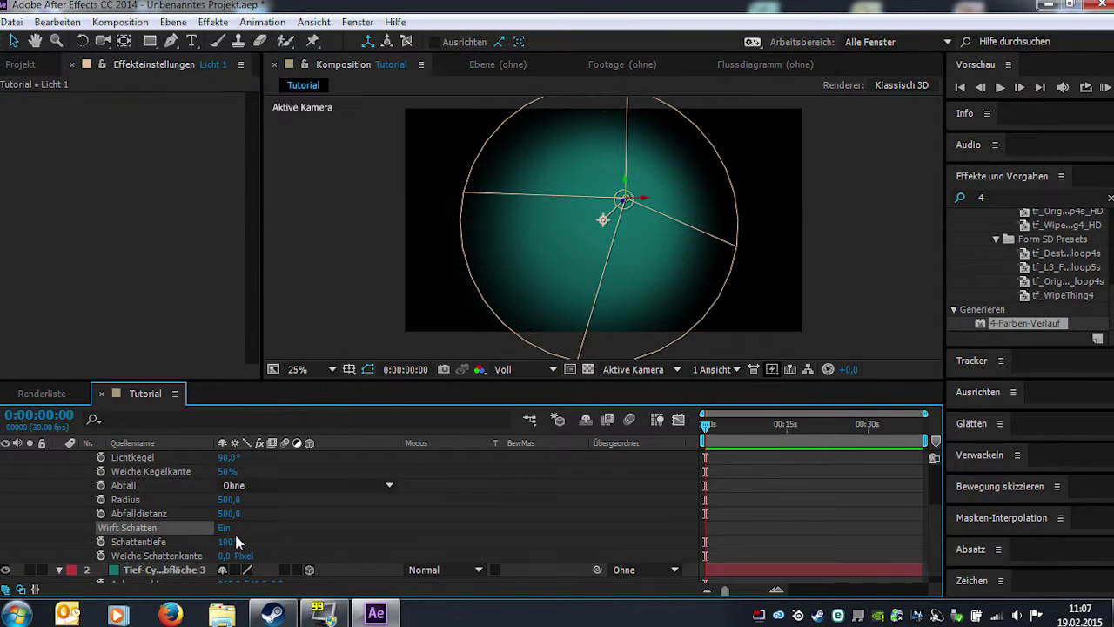
scroll(219, 560, down, 1)
click(181, 562)
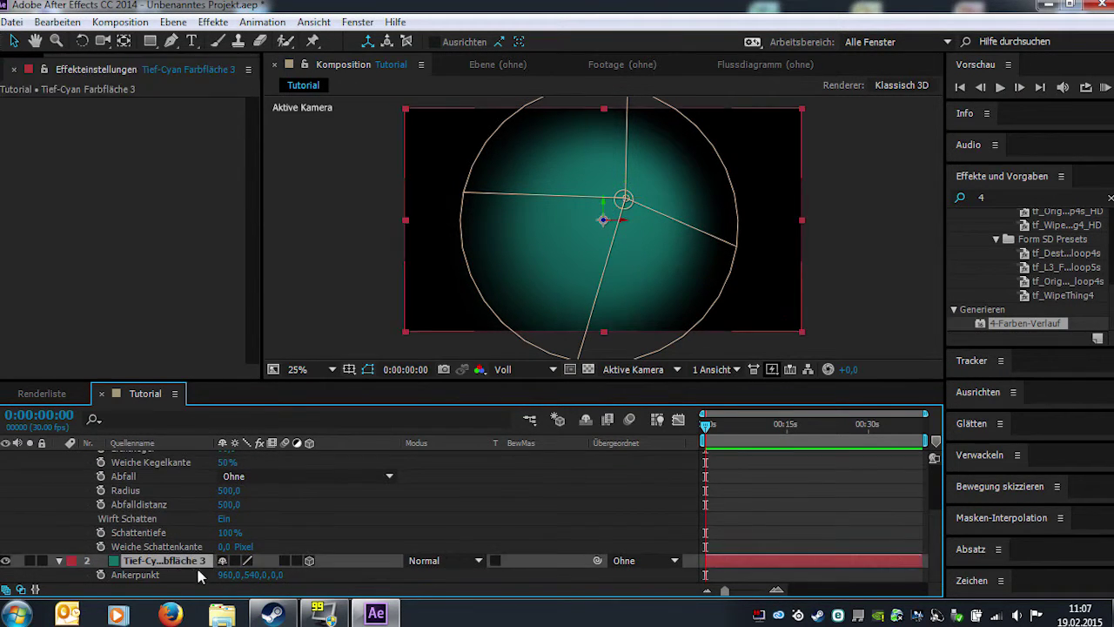
click(59, 560)
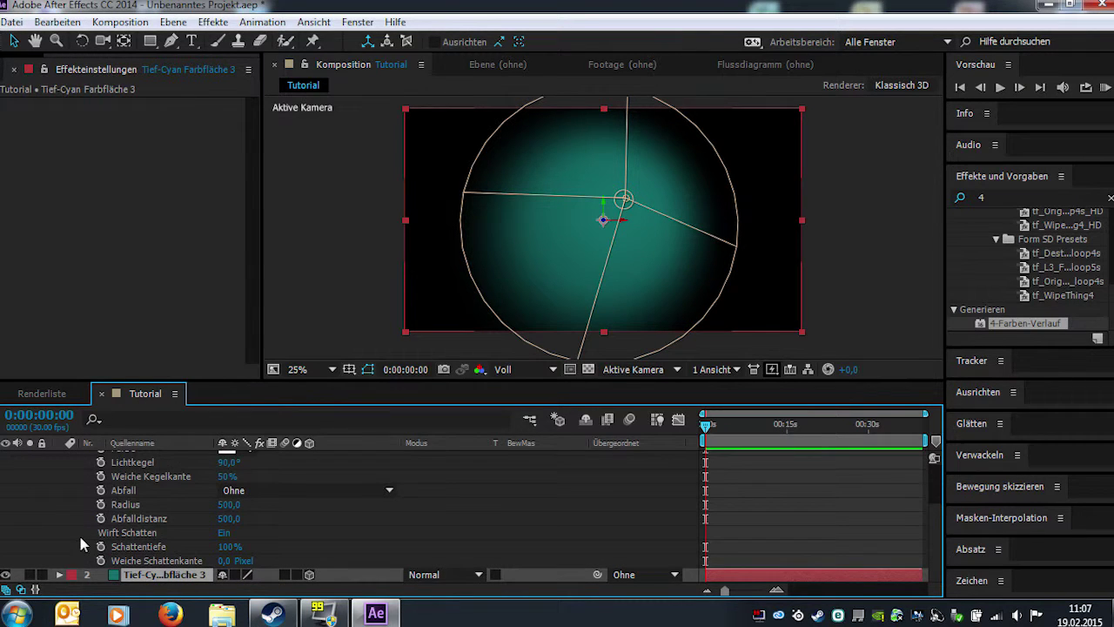
click(61, 576)
scroll(56, 558, down, 1)
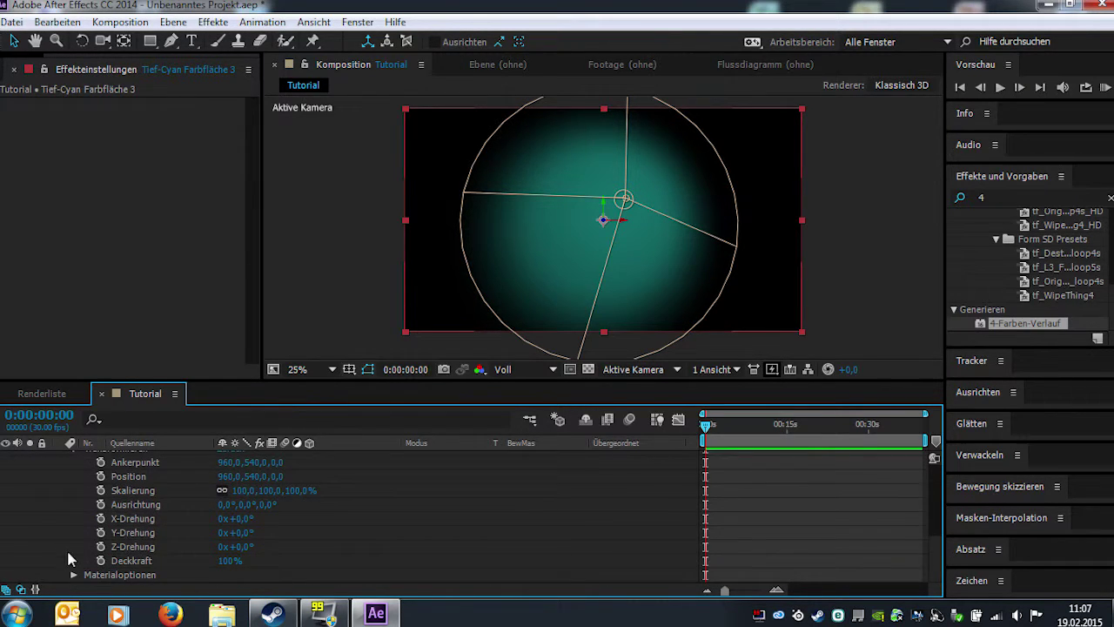
scroll(69, 561, down, 3)
scroll(68, 555, up, 2)
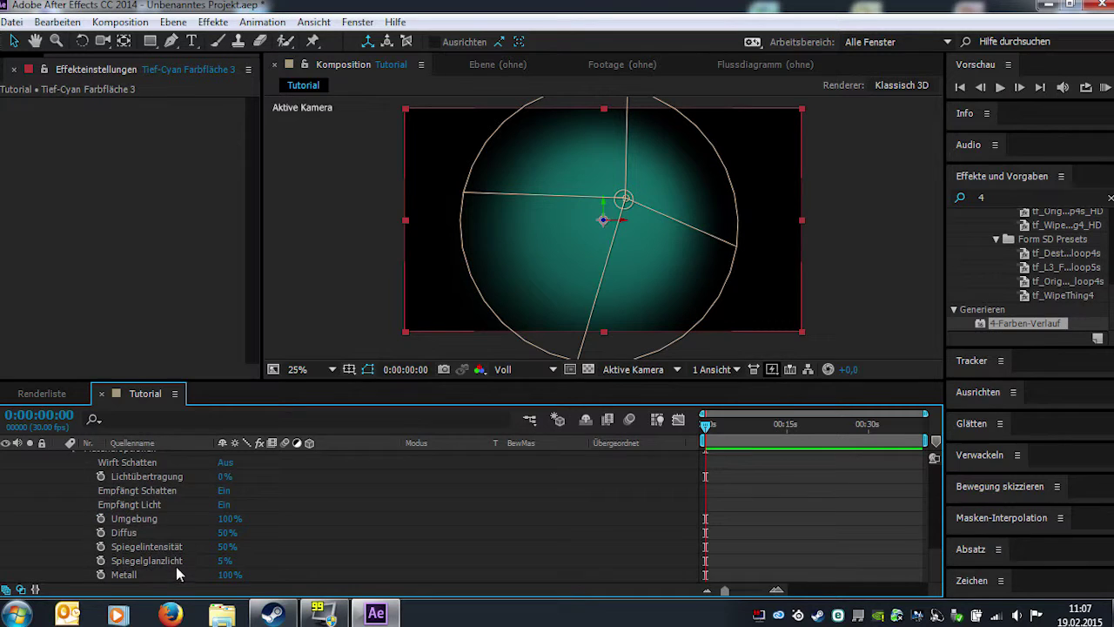
click(225, 504)
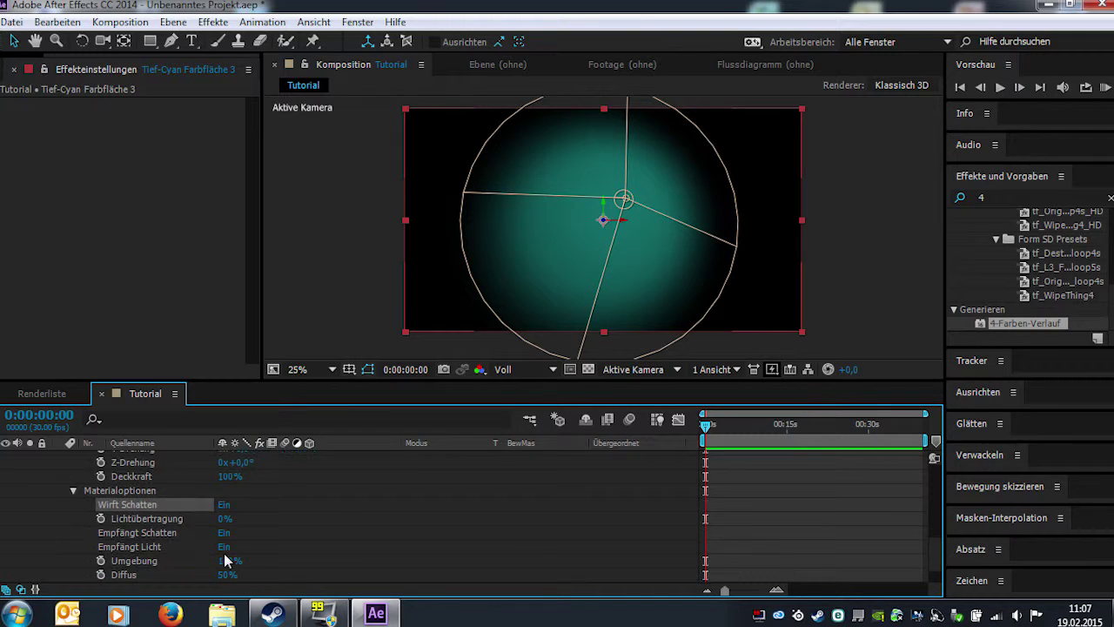
click(225, 546)
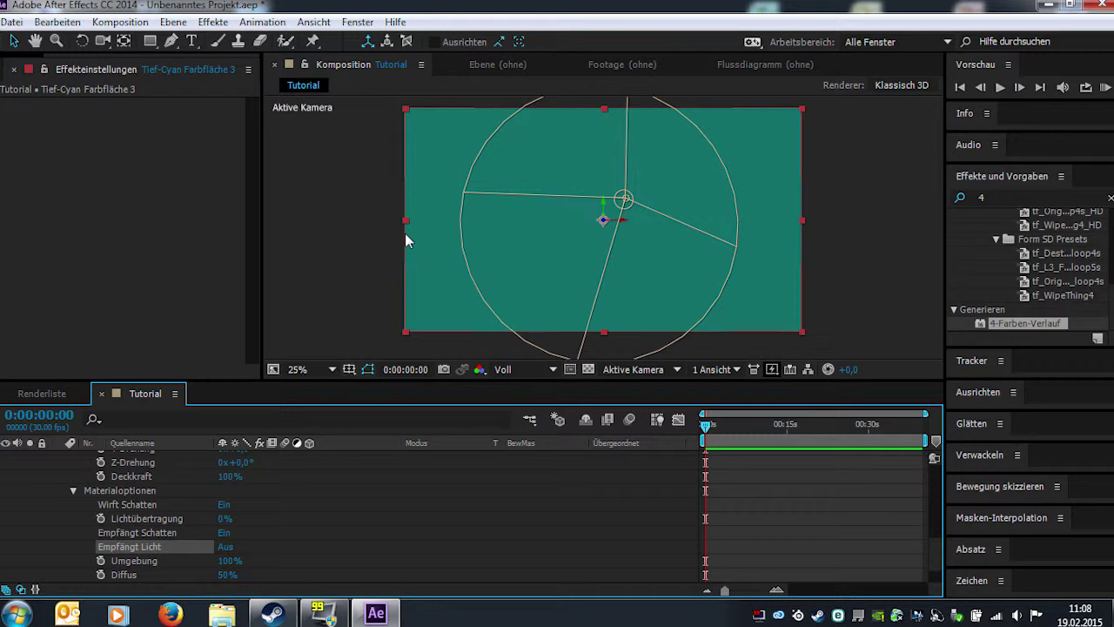
Collapse both layers' properties and hide the teal solid.
scroll(156, 509, up, 5)
scroll(73, 490, up, 4)
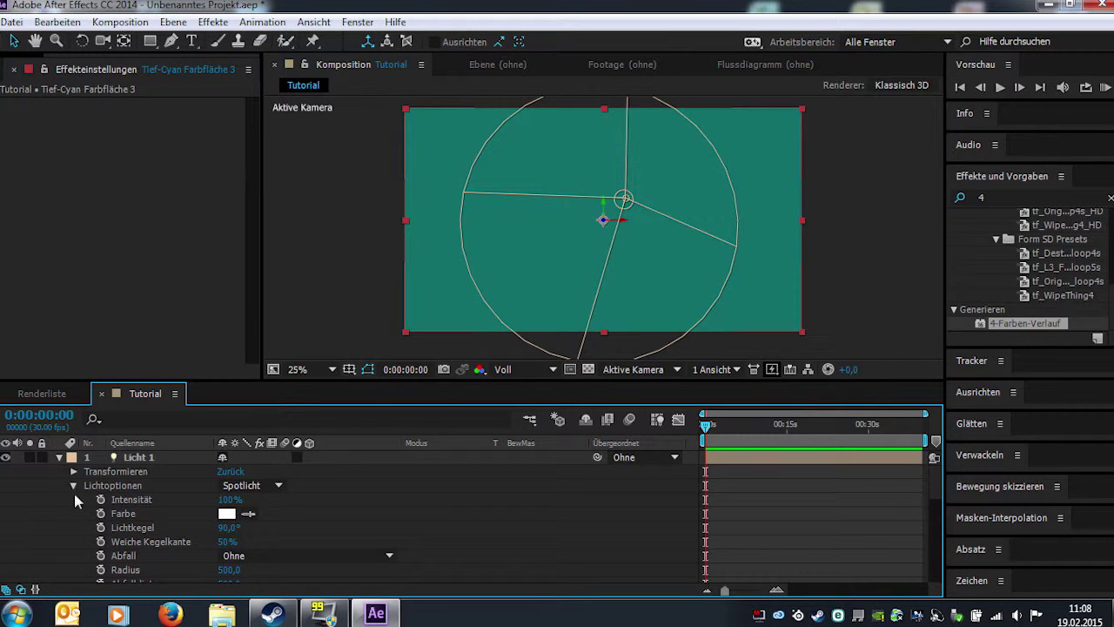
click(59, 457)
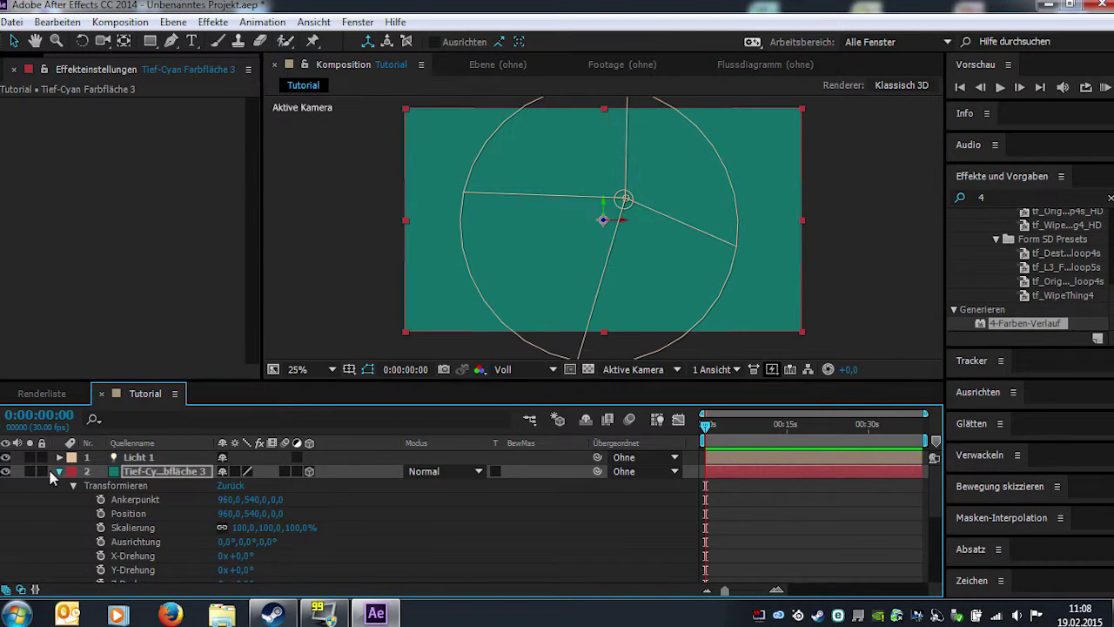
click(58, 471)
click(7, 470)
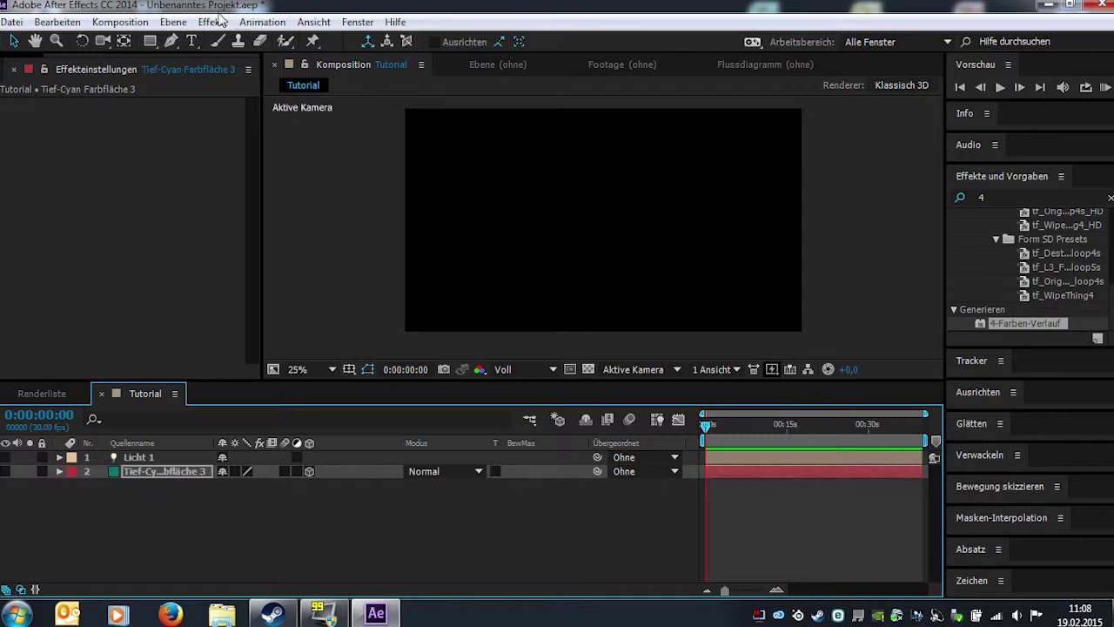
Add a 50 mm camera, Kamera 1, show the teal solid again, and move the camera to the top.
click(172, 22)
mouse_move(229, 15)
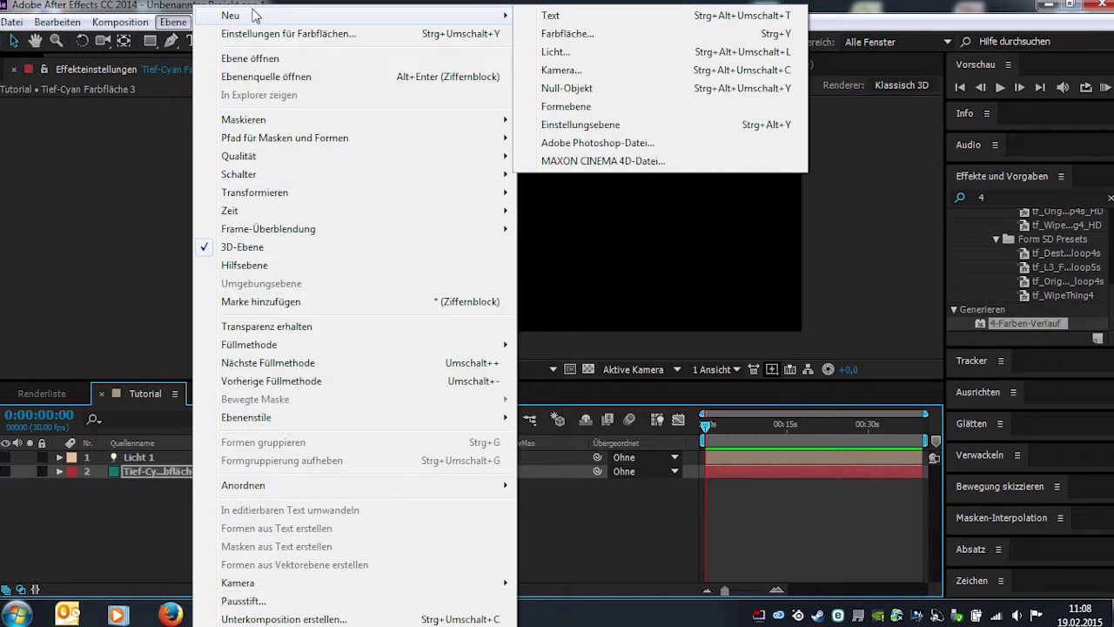
click(561, 70)
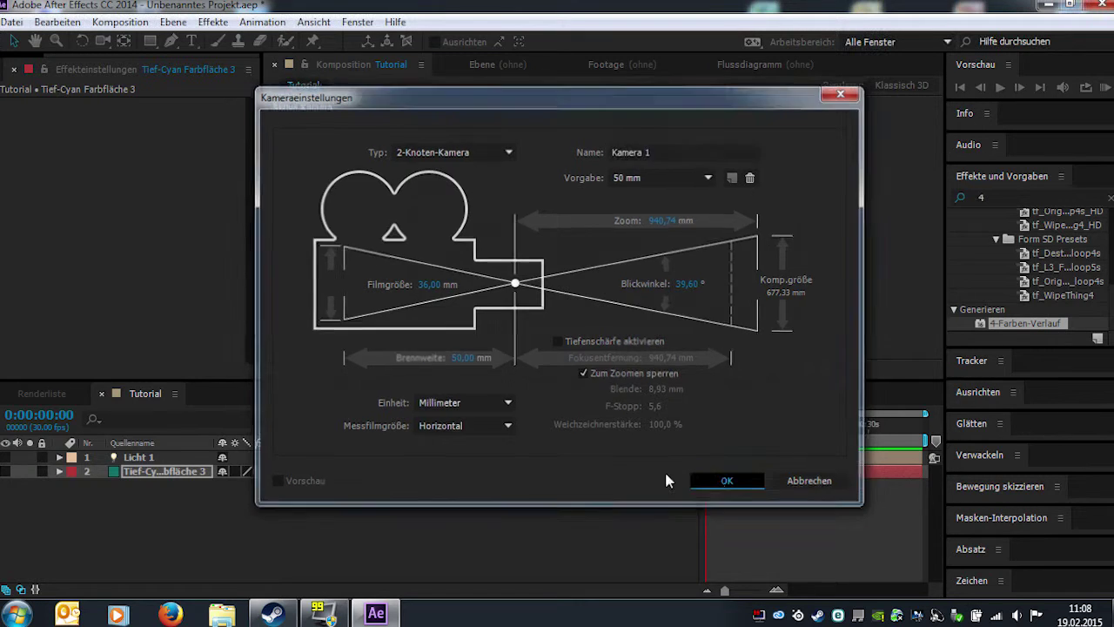
click(726, 480)
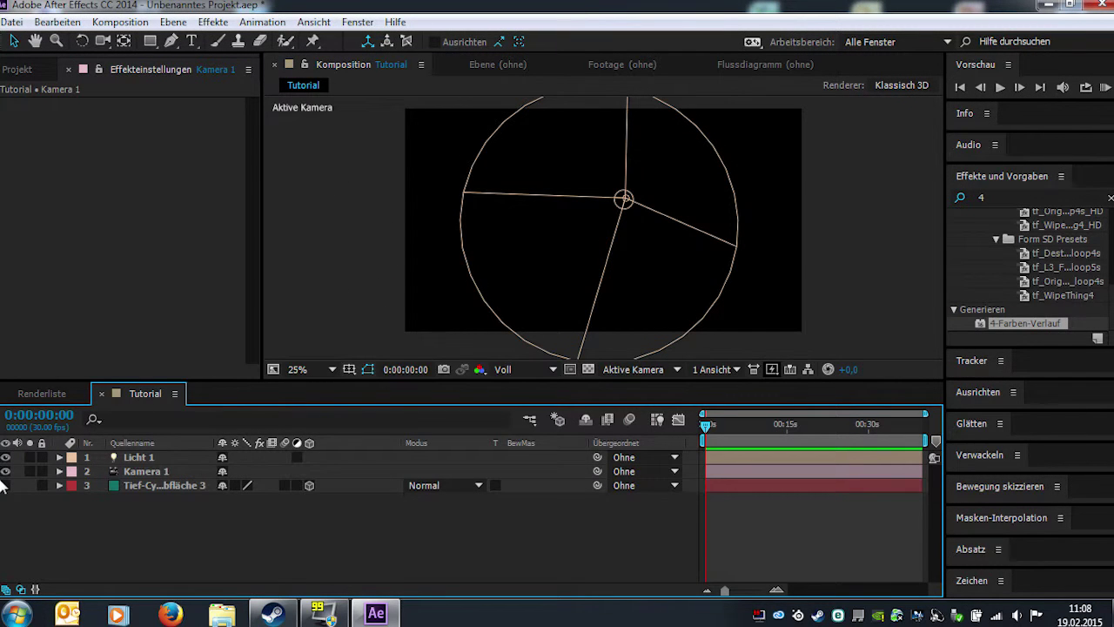
click(5, 484)
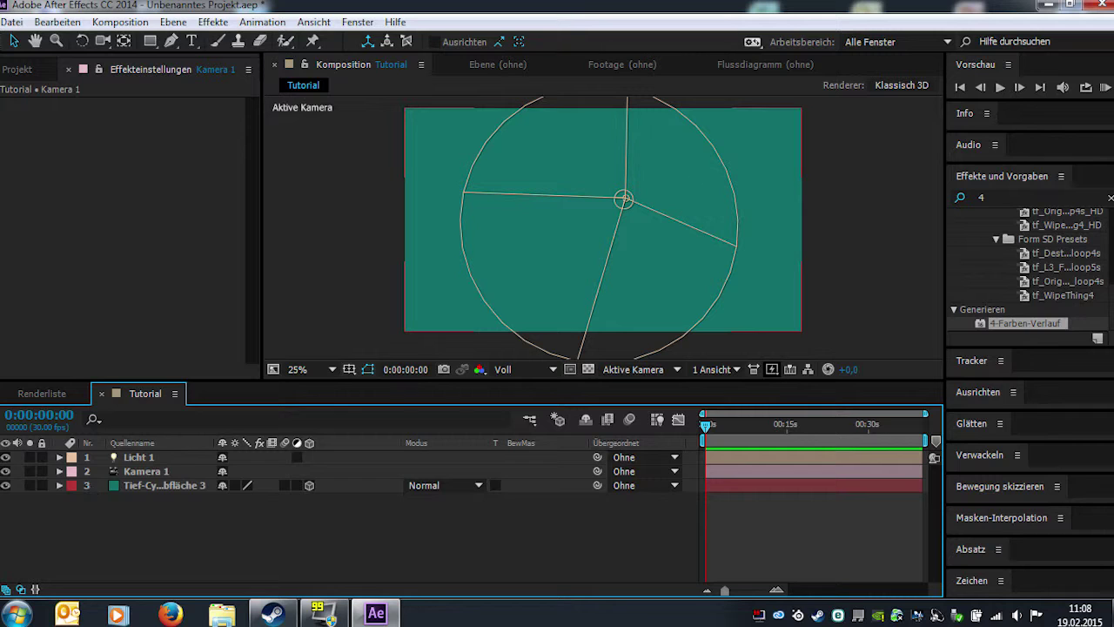
drag(136, 473, 136, 456)
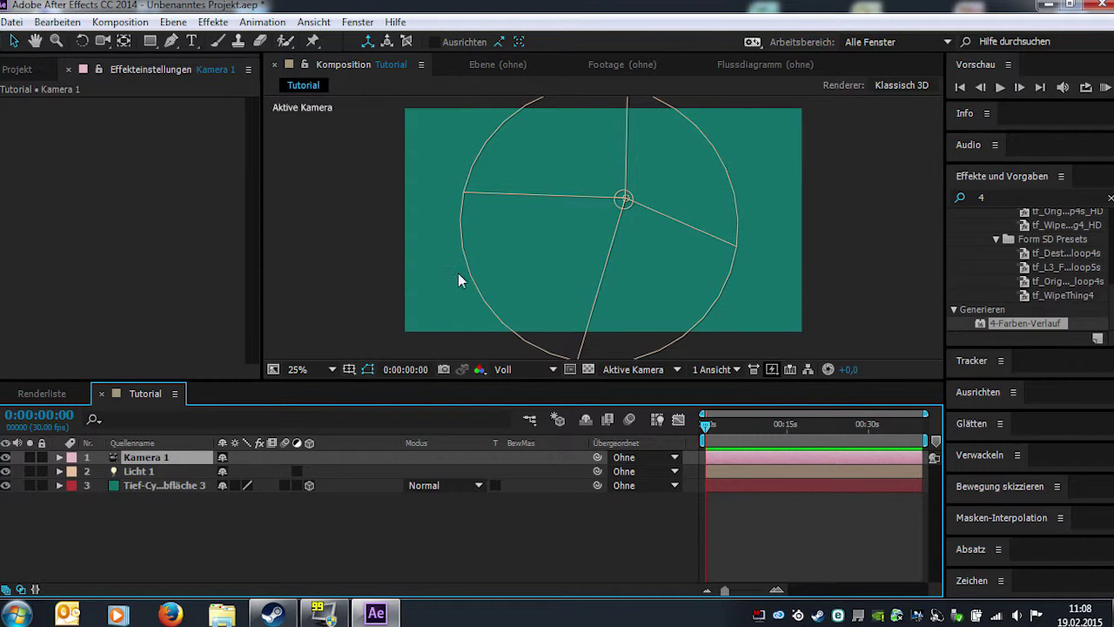
Try the camera tools by panning and pulling back the view, undoing each move.
click(102, 41)
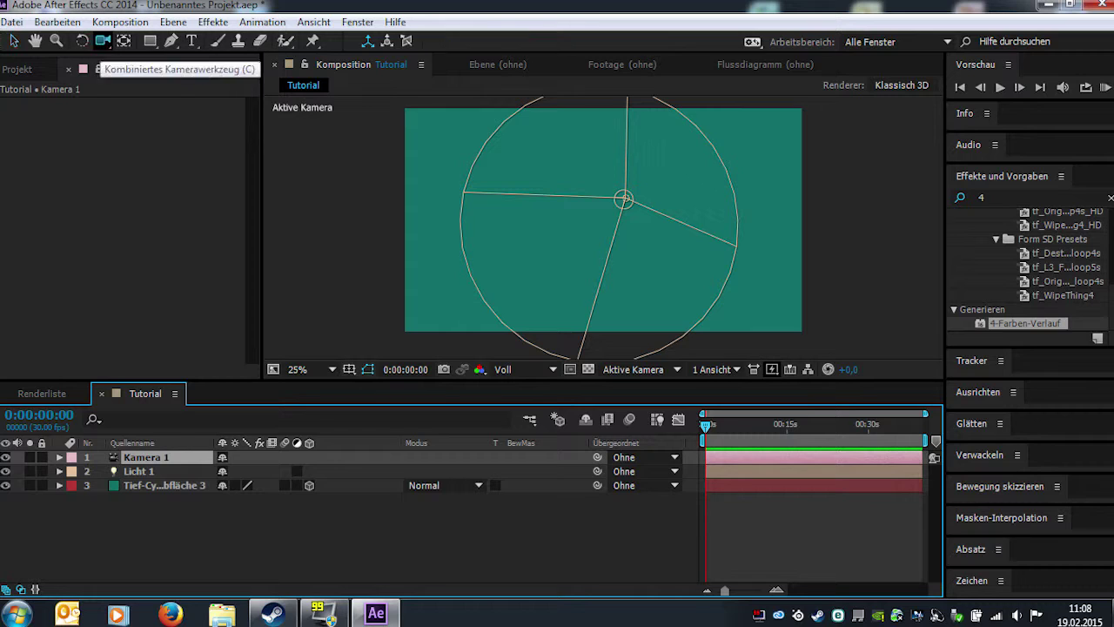
key(c)
key(c)
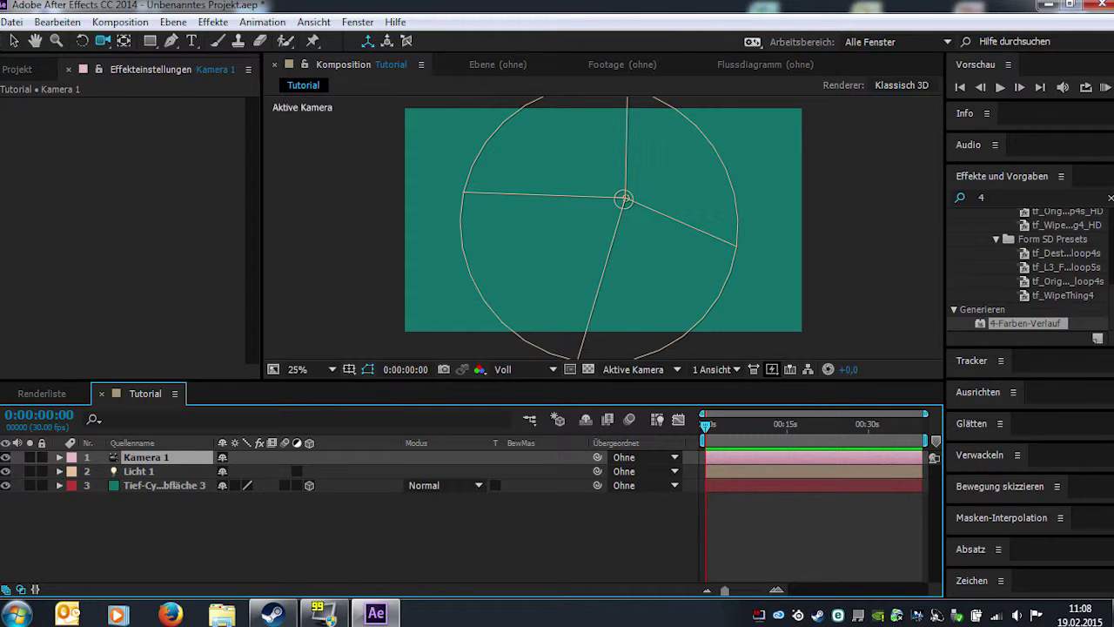
key(c)
key(c)
drag(602, 219, 600, 201)
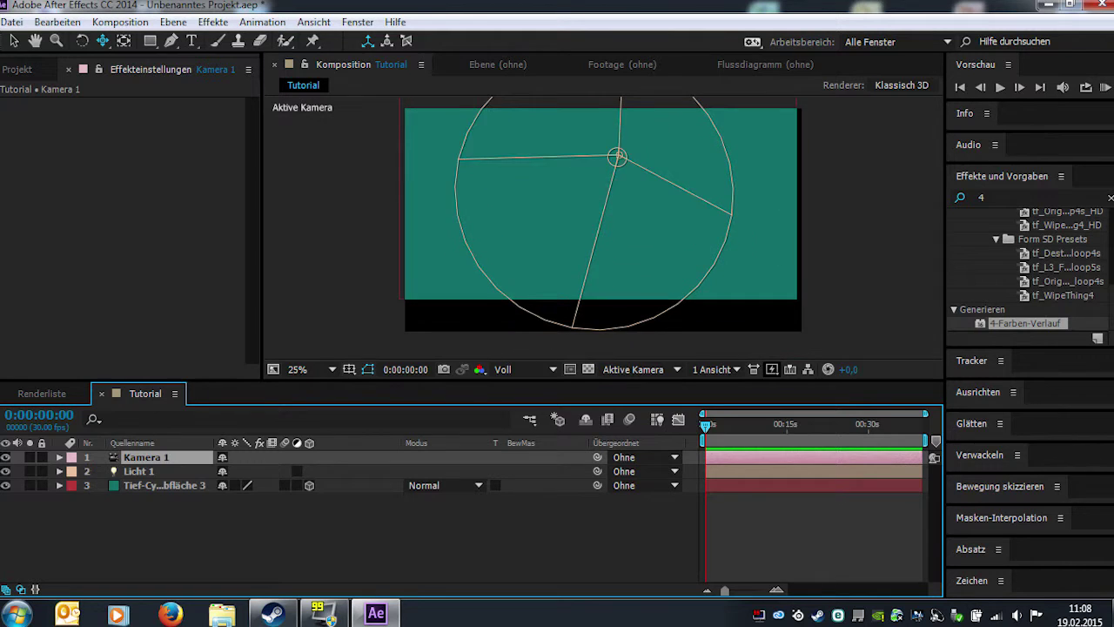
click(592, 193)
key(ctrl+z)
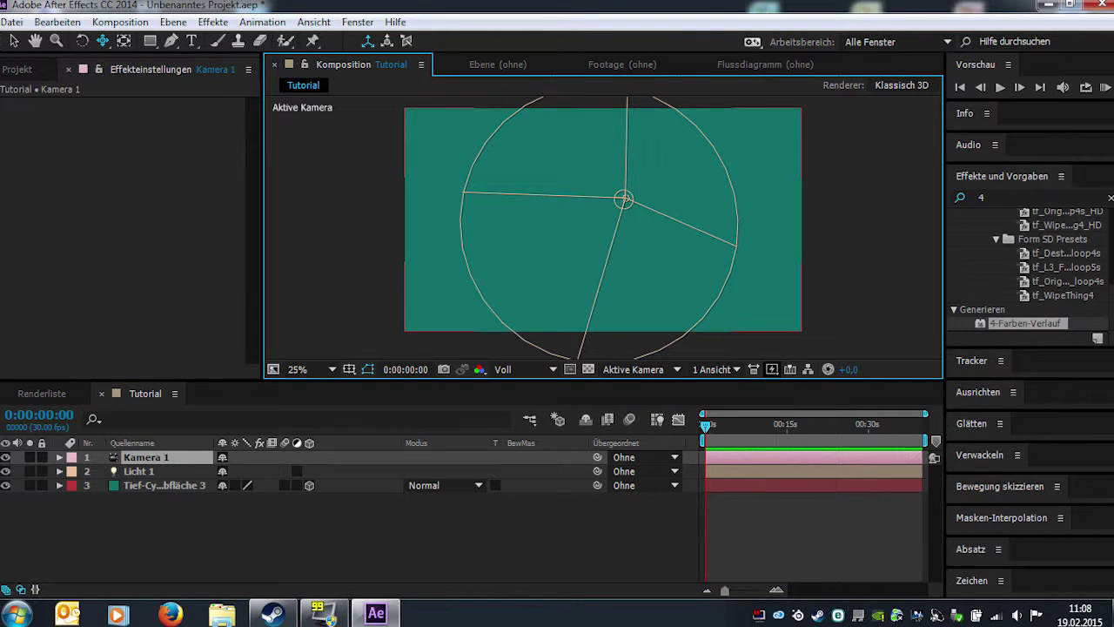
drag(592, 192, 590, 211)
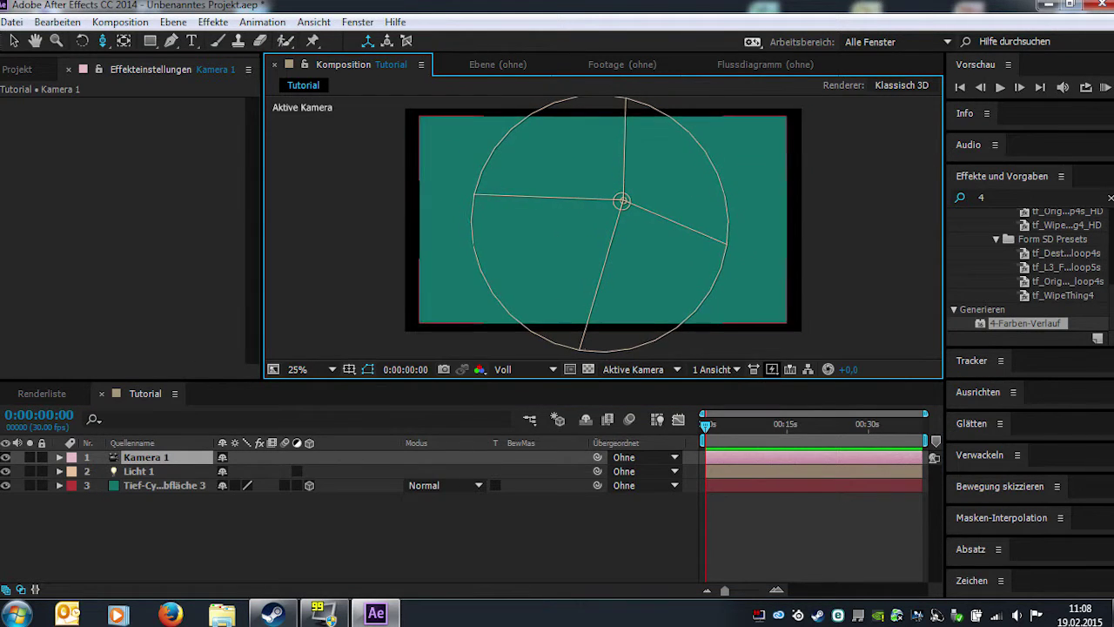
key(ctrl+z)
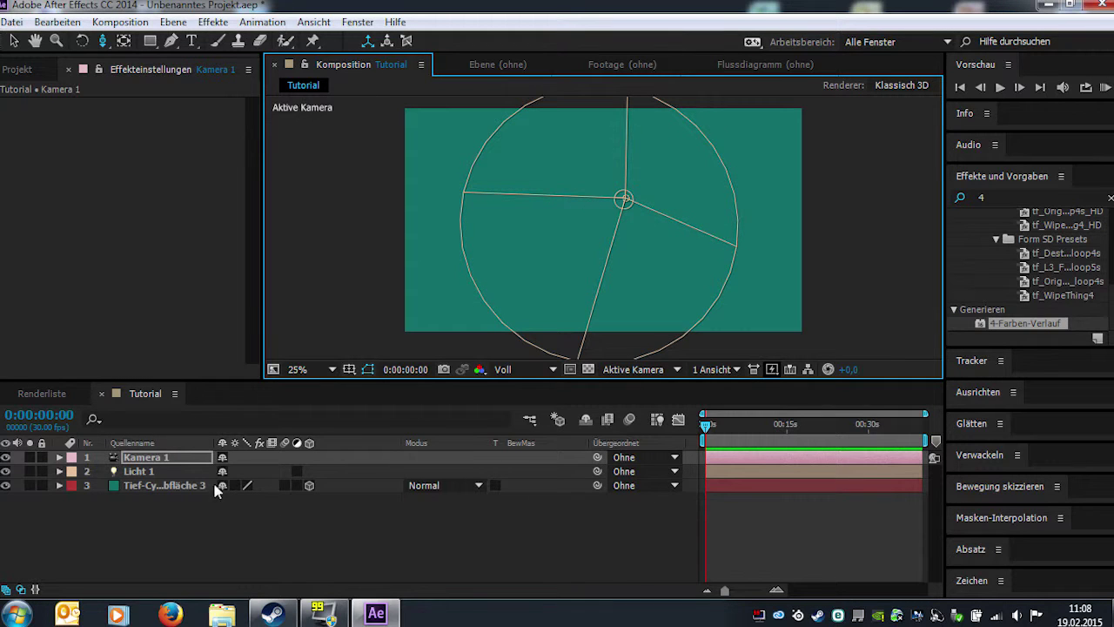
Add another teal solid, Tief-Cyan Farbfläche 4, at the top of the stack.
click(173, 21)
mouse_move(261, 16)
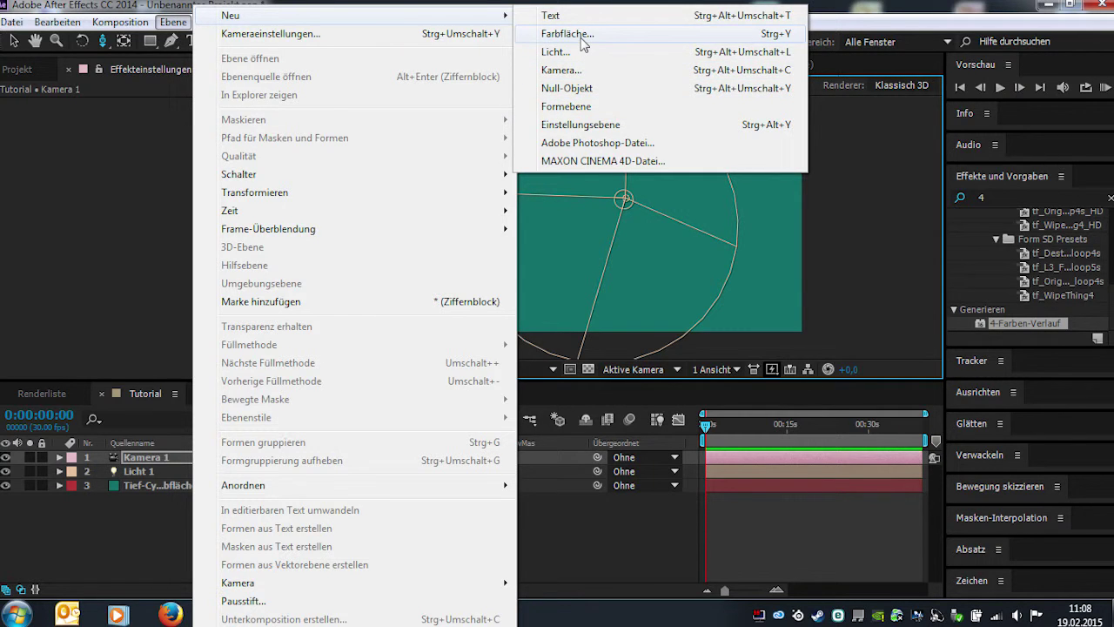
click(586, 37)
click(649, 426)
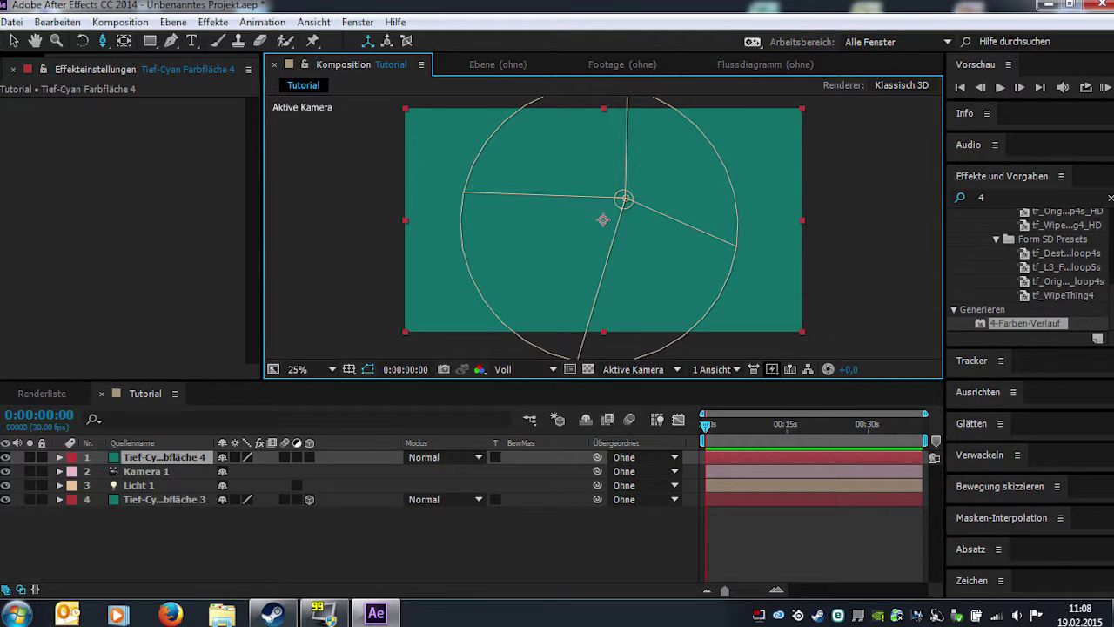
click(14, 41)
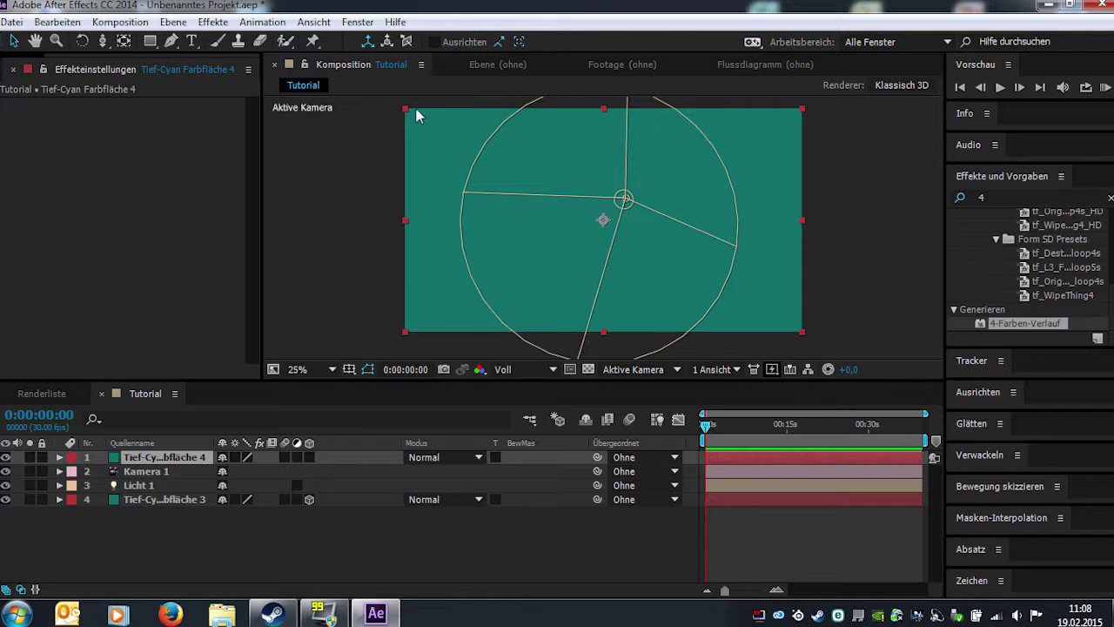
Scale the solid to 54,1%, make it 3D, and set Position to 960,540,-288.
click(450, 165)
click(60, 457)
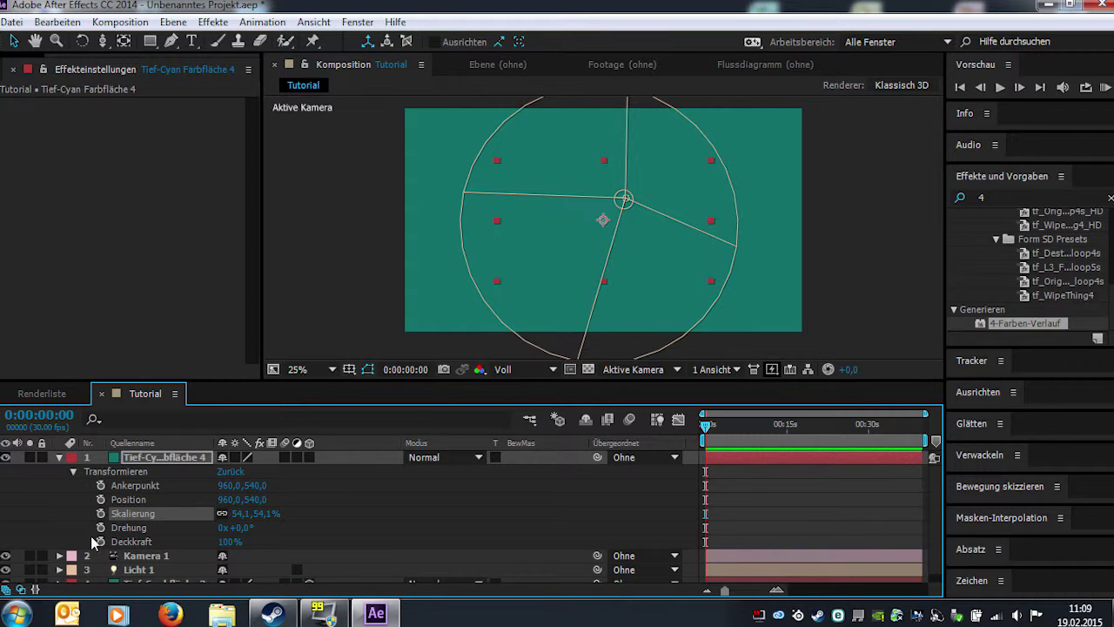
click(310, 457)
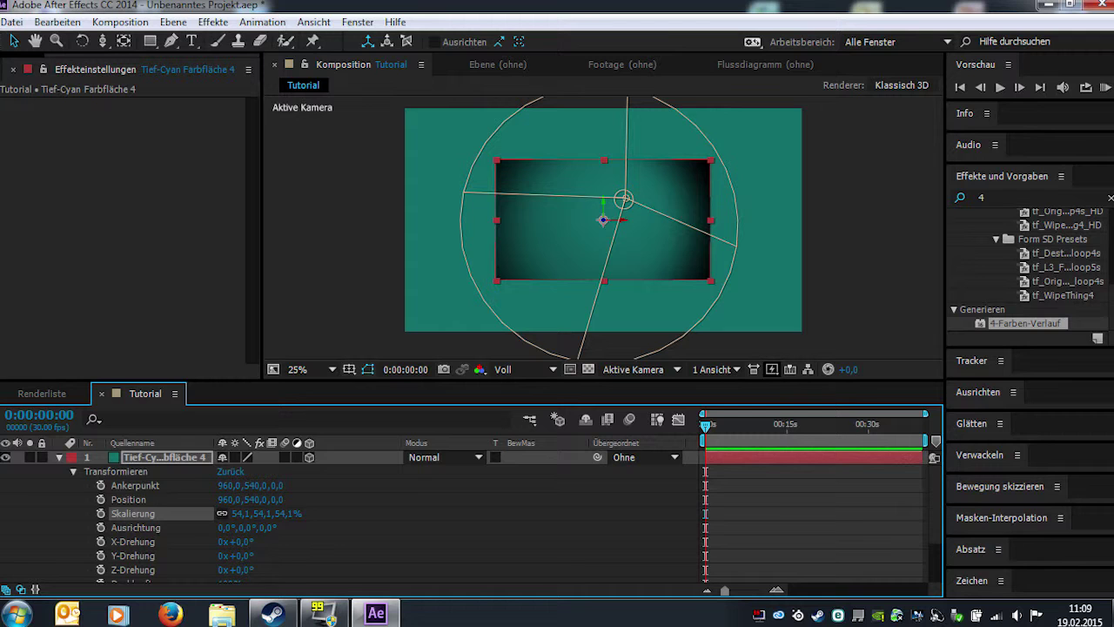
mouse_move(280, 500)
mouse_down()
mouse_move(243, 499)
mouse_move(270, 500)
mouse_up()
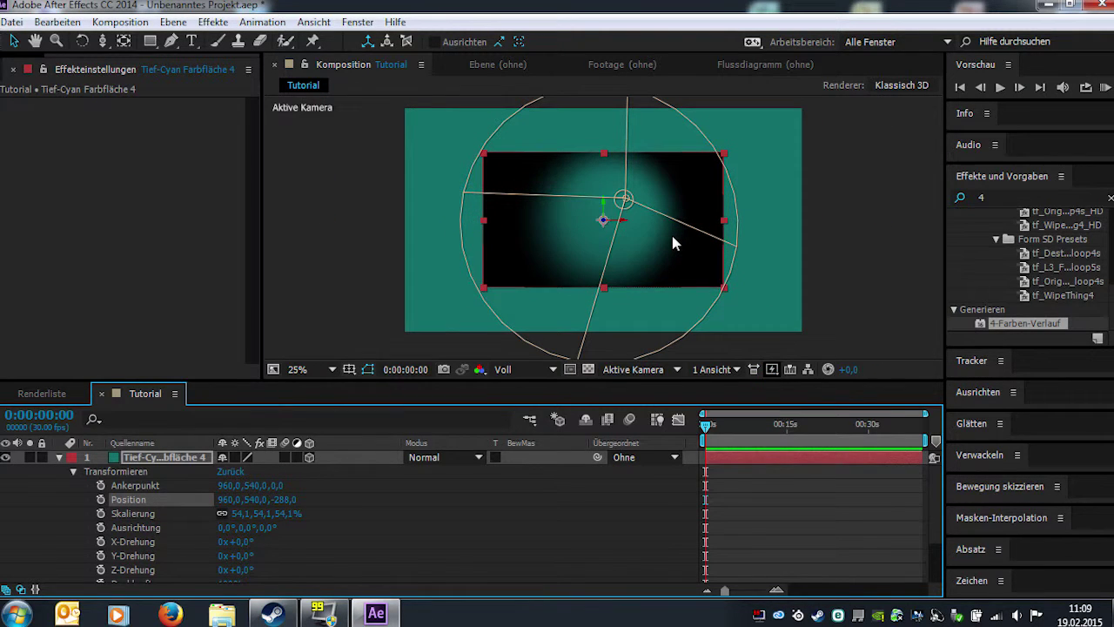
click(672, 240)
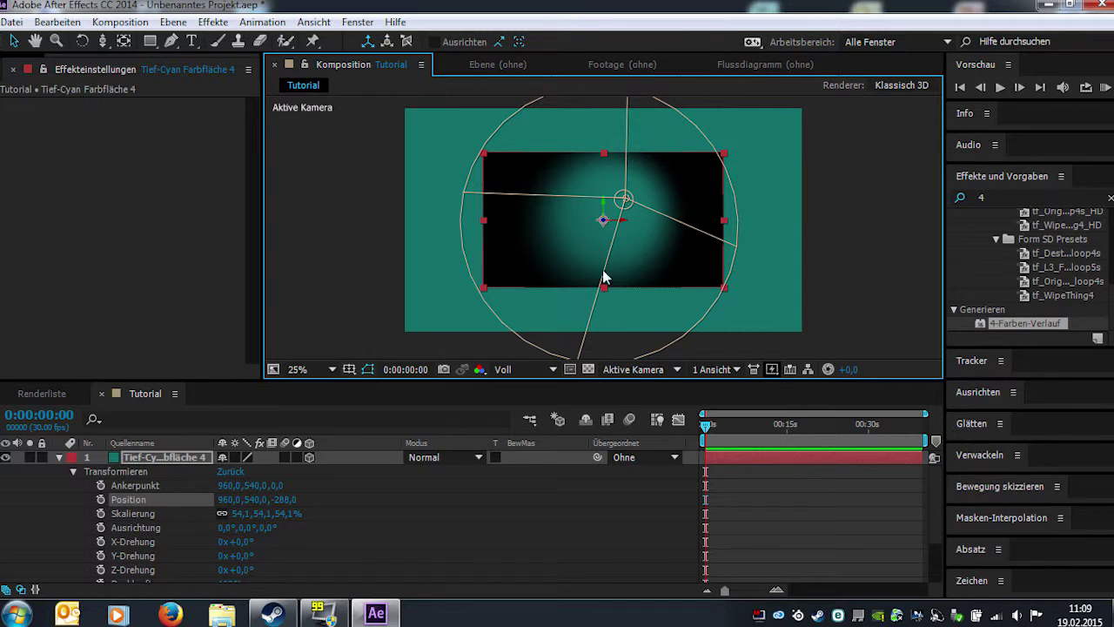
click(103, 41)
mouse_move(600, 261)
mouse_down()
mouse_move(662, 261)
mouse_move(557, 261)
mouse_move(540, 287)
mouse_move(504, 278)
mouse_up()
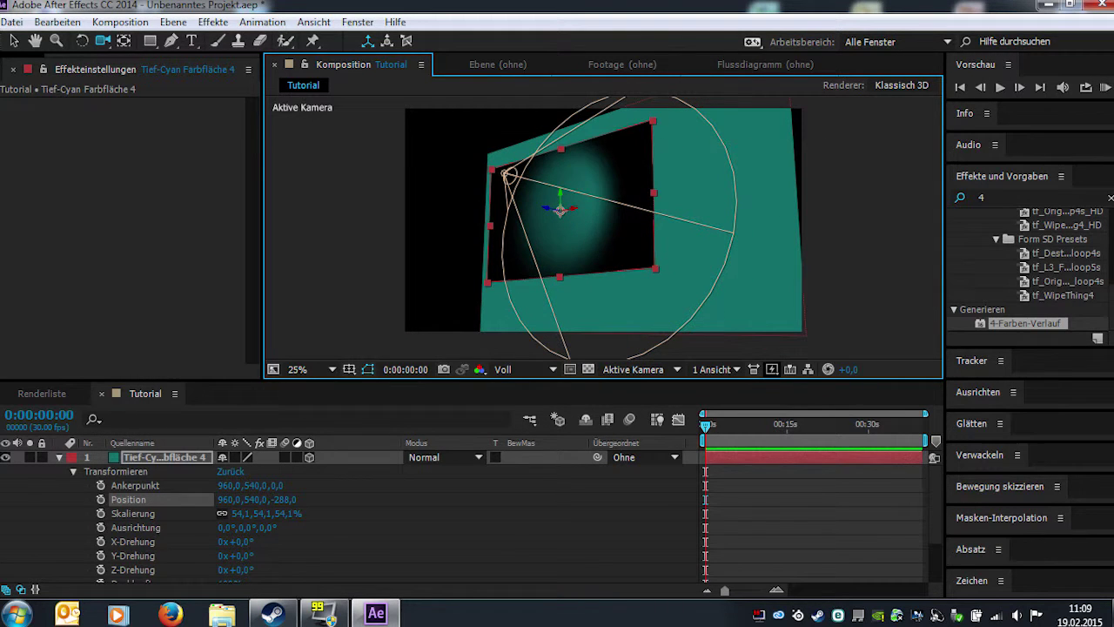
mouse_move(505, 278)
mouse_down()
mouse_move(661, 261)
mouse_move(604, 239)
mouse_up()
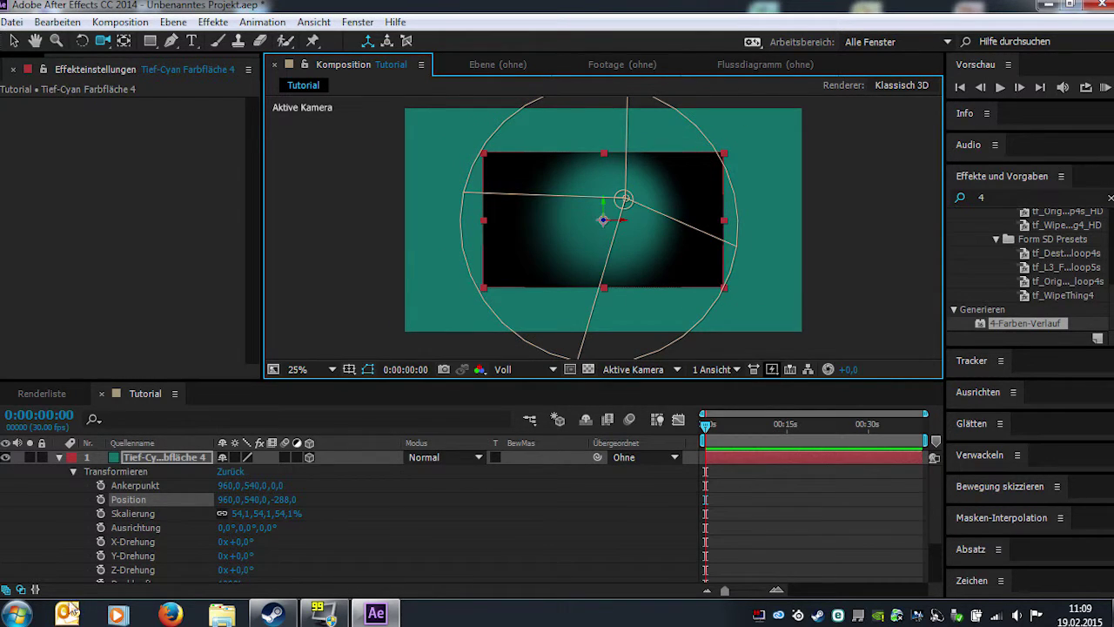
Hide layers 1–4 and add a new shape layer, Formebene 1, with its transform group shown.
click(59, 457)
drag(5, 457, 5, 499)
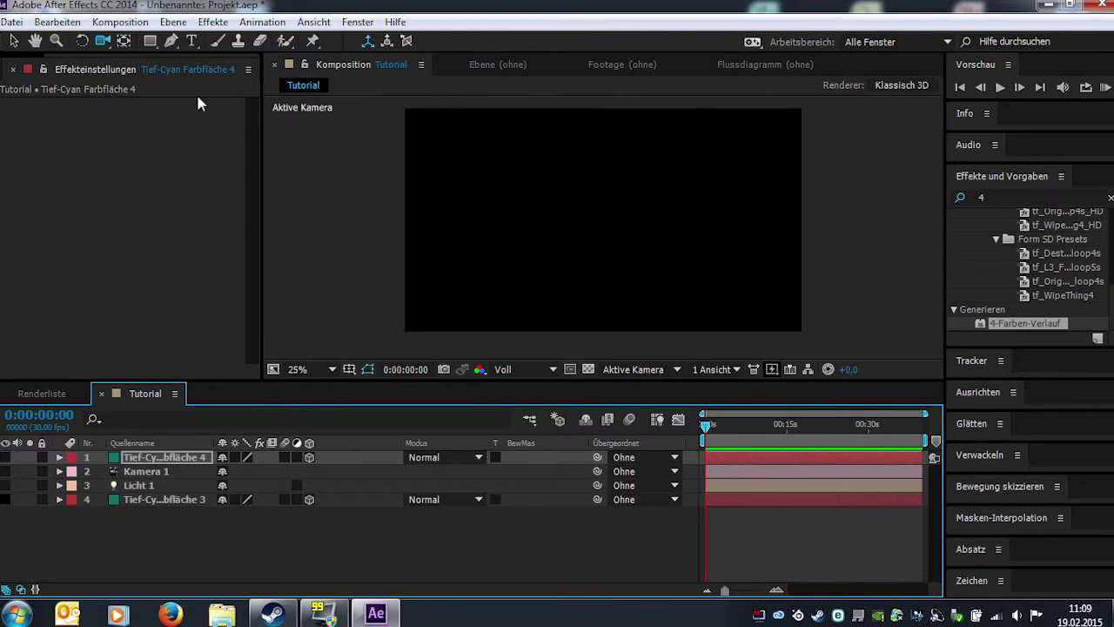
click(173, 24)
mouse_move(281, 17)
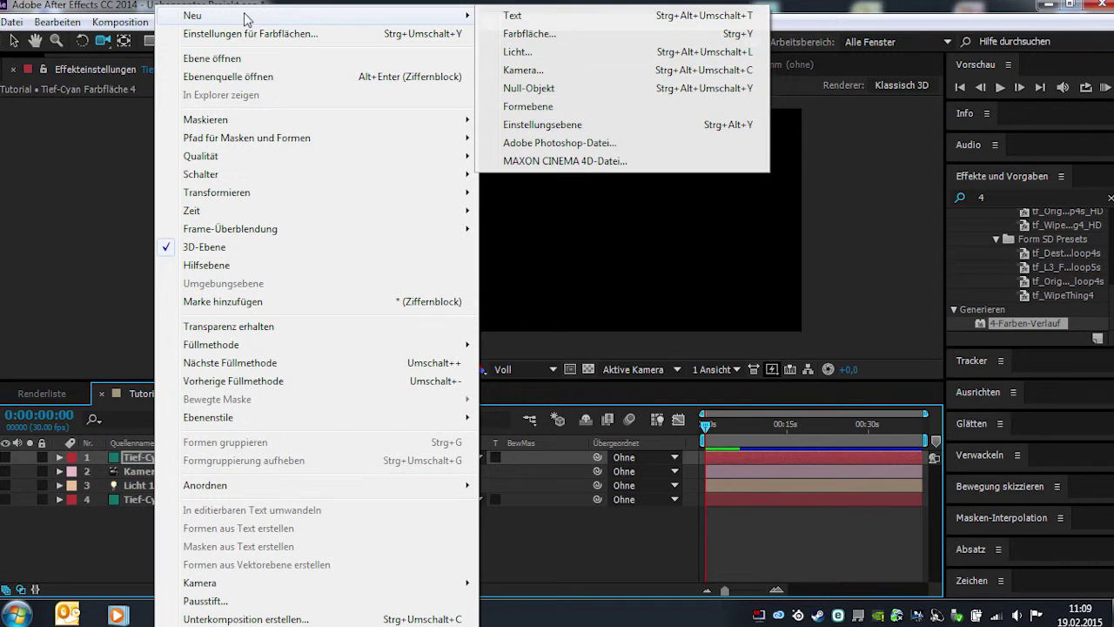
click(541, 114)
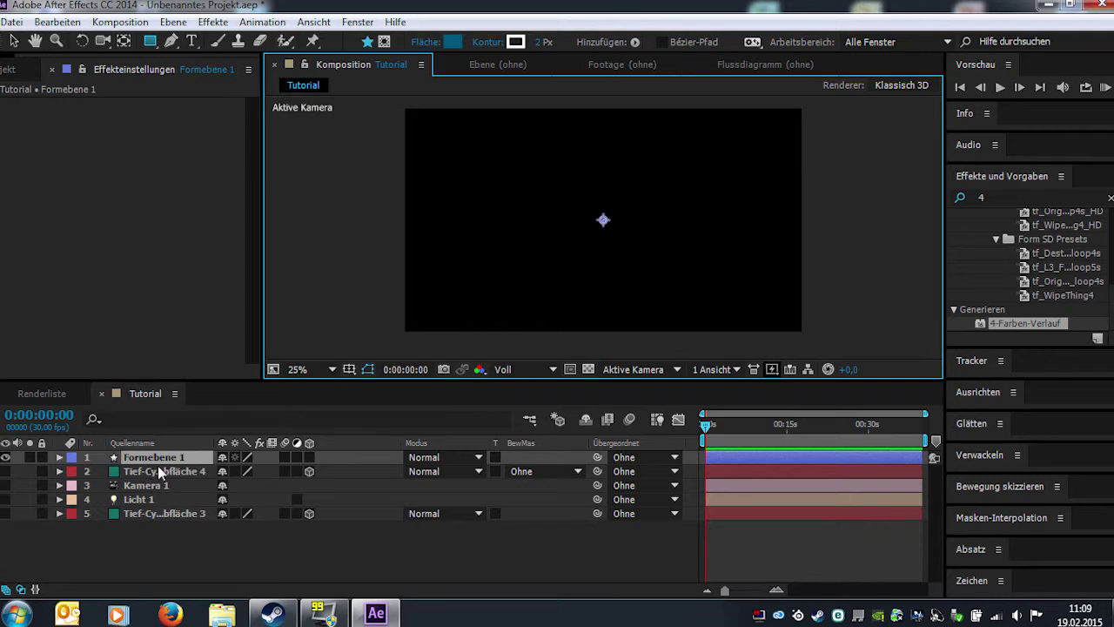
click(159, 471)
click(122, 455)
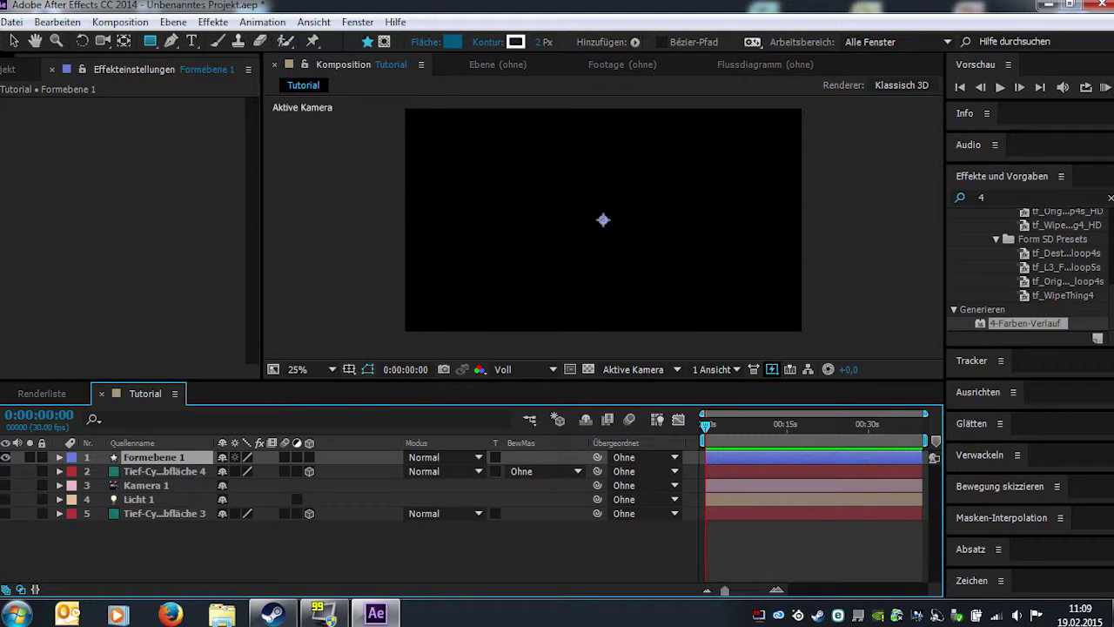
key(ctrl+grave)
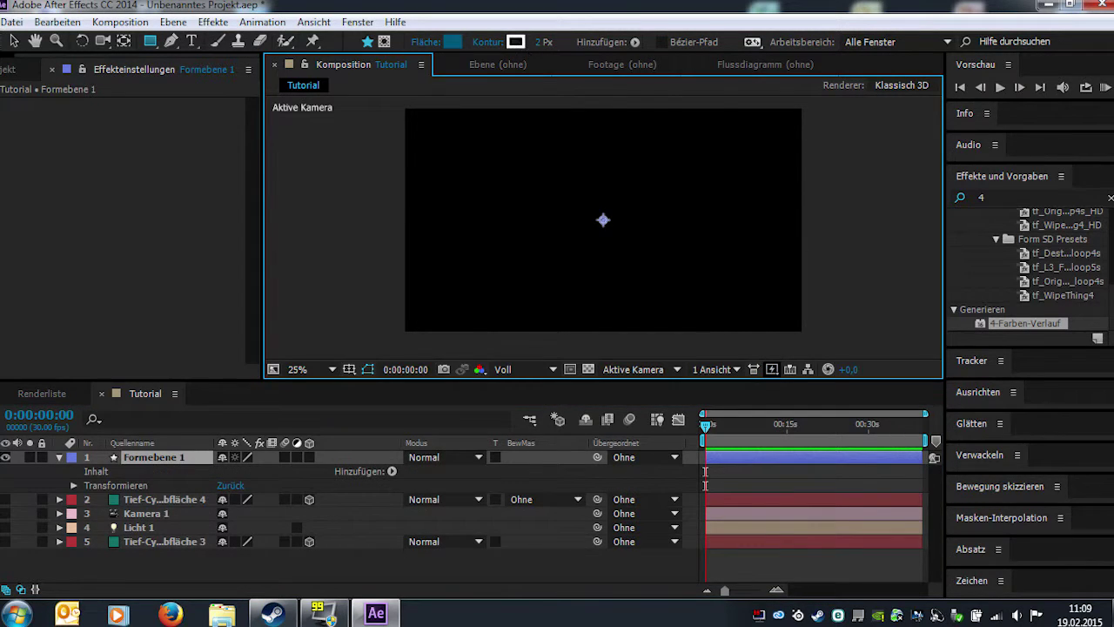
click(74, 484)
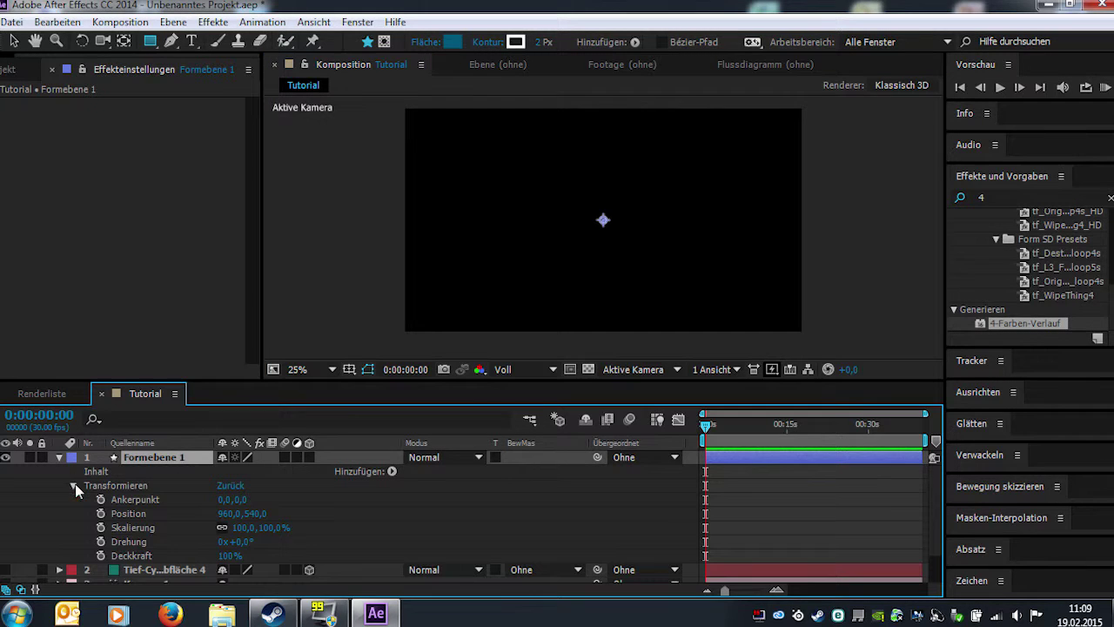
Draw a closed four-point pen shape on Formebene 1.
click(172, 41)
click(527, 137)
click(522, 229)
drag(703, 257, 772, 182)
click(772, 182)
click(527, 137)
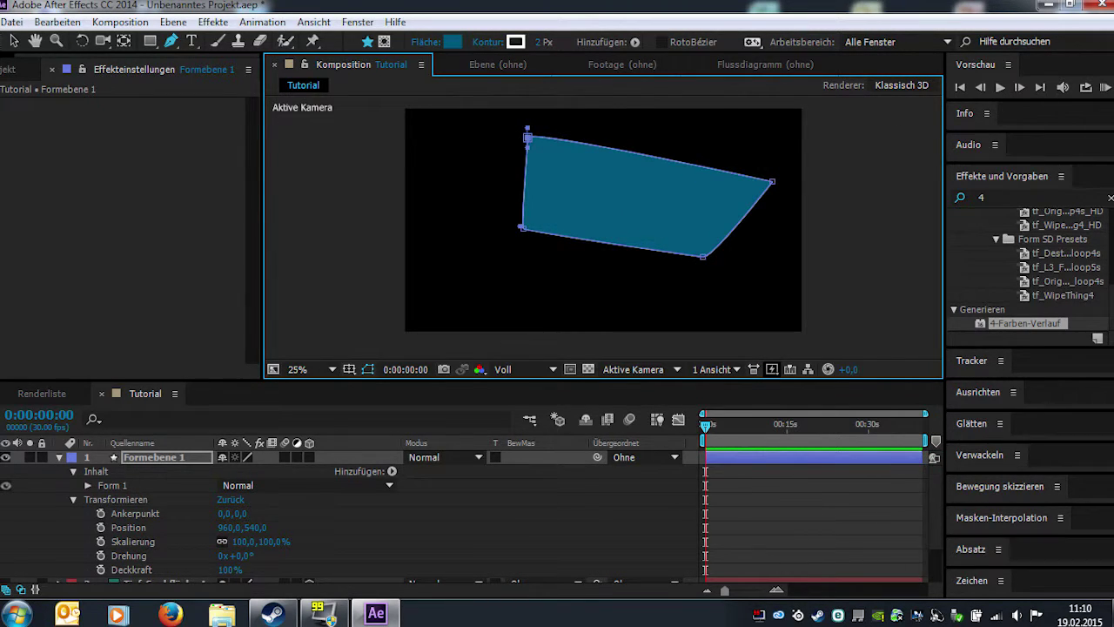
Drag the shape's points outward and together into a thin horizontal strip.
drag(527, 136, 397, 217)
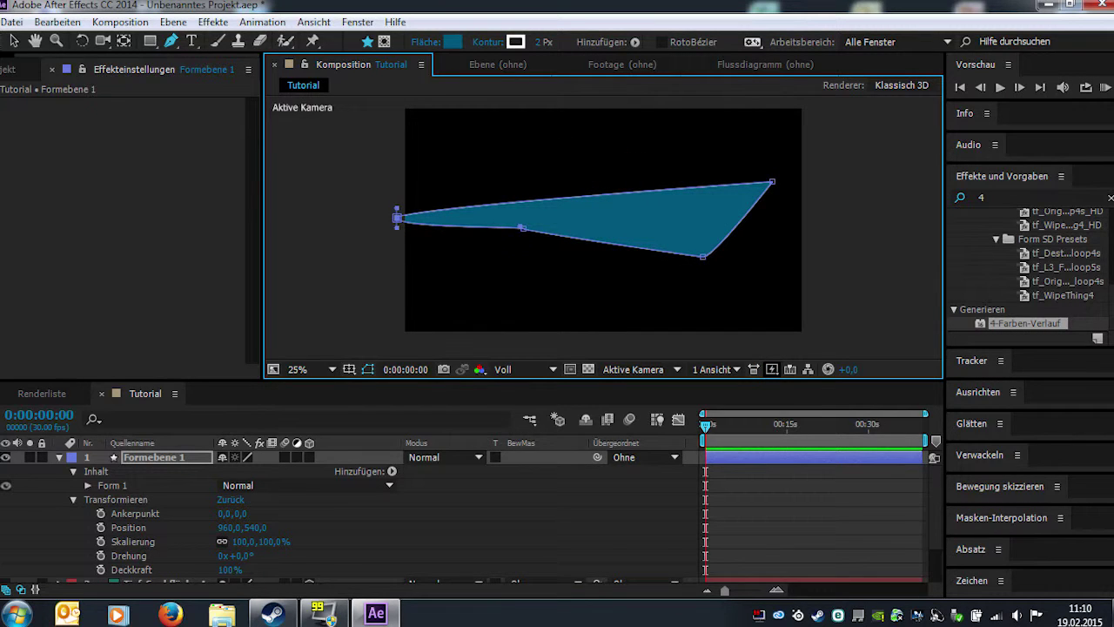
drag(521, 228, 399, 222)
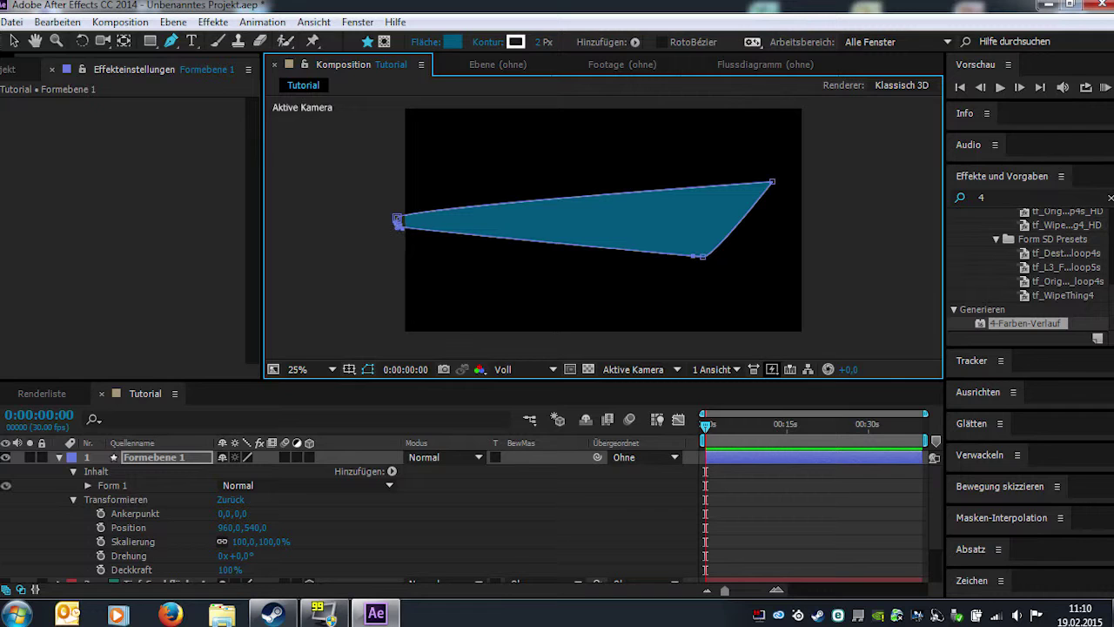
drag(702, 256, 818, 233)
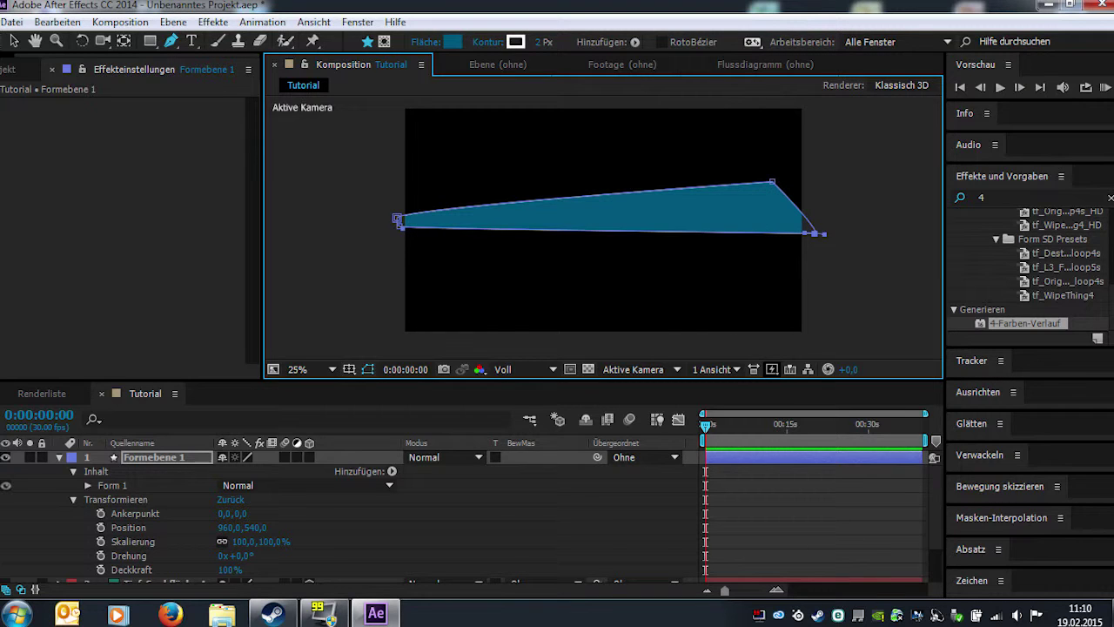
drag(771, 182, 837, 226)
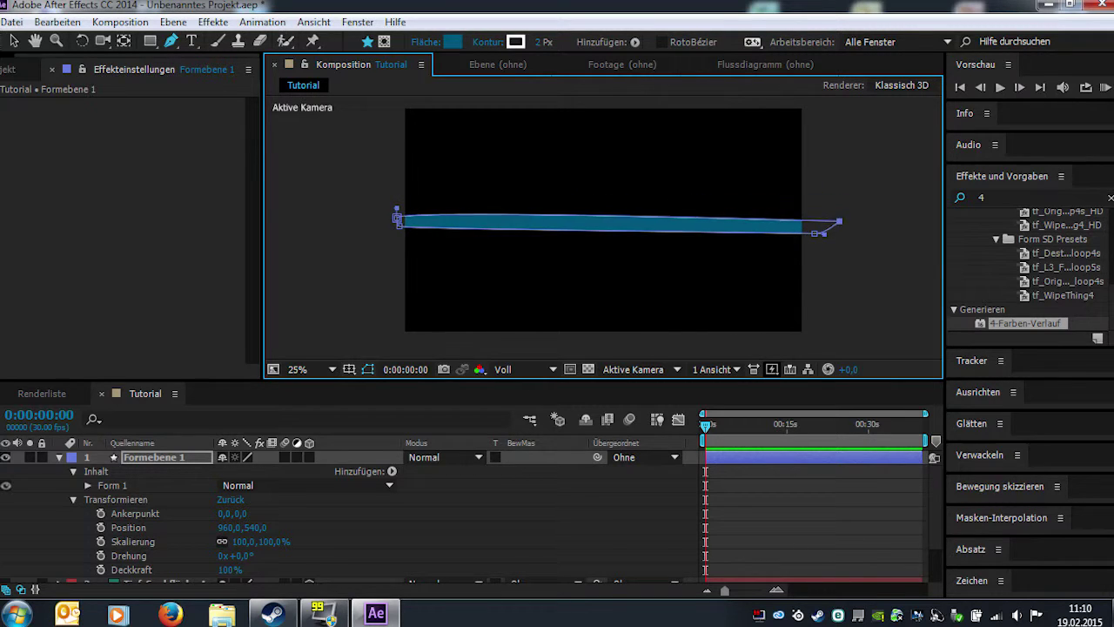
Lower the left vertex to narrow the strip into a very thin tapered line.
drag(397, 217, 392, 225)
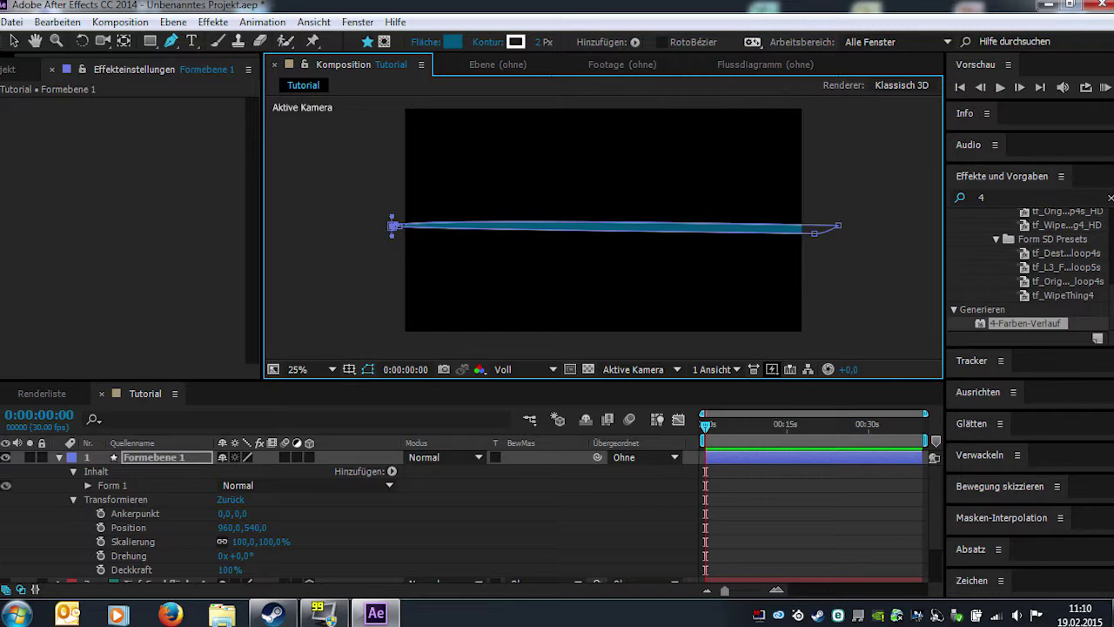
key(ctrl+5)
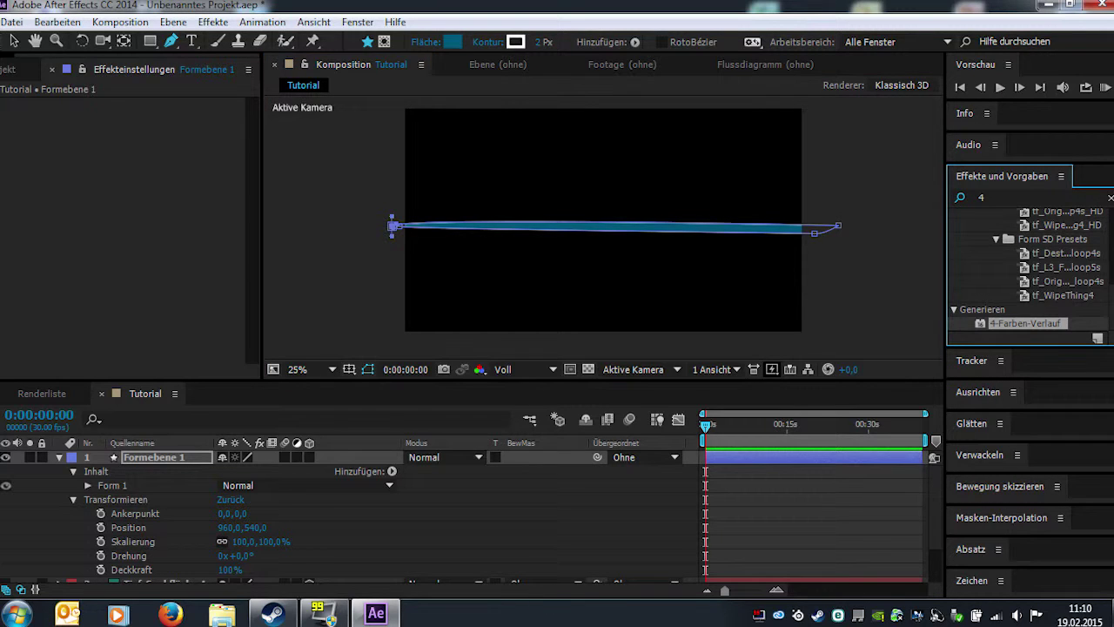
key(ctrl+f)
Return to the Selection tool and search Effects & Presets for 'leuchte' to reveal Stilisieren > Leuchten.
click(14, 41)
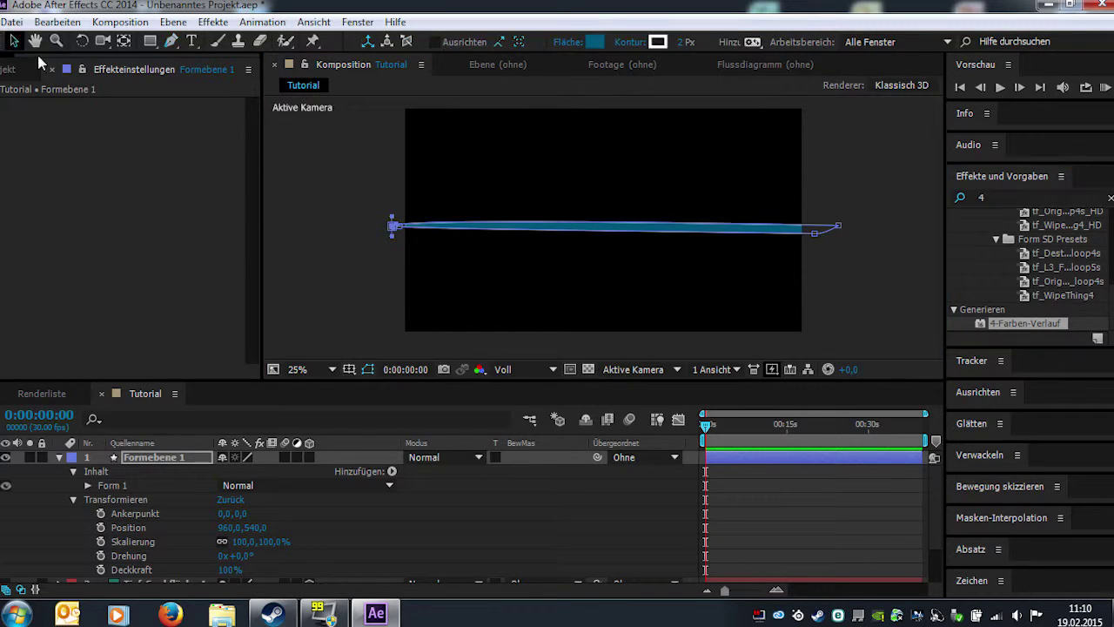
click(1073, 197)
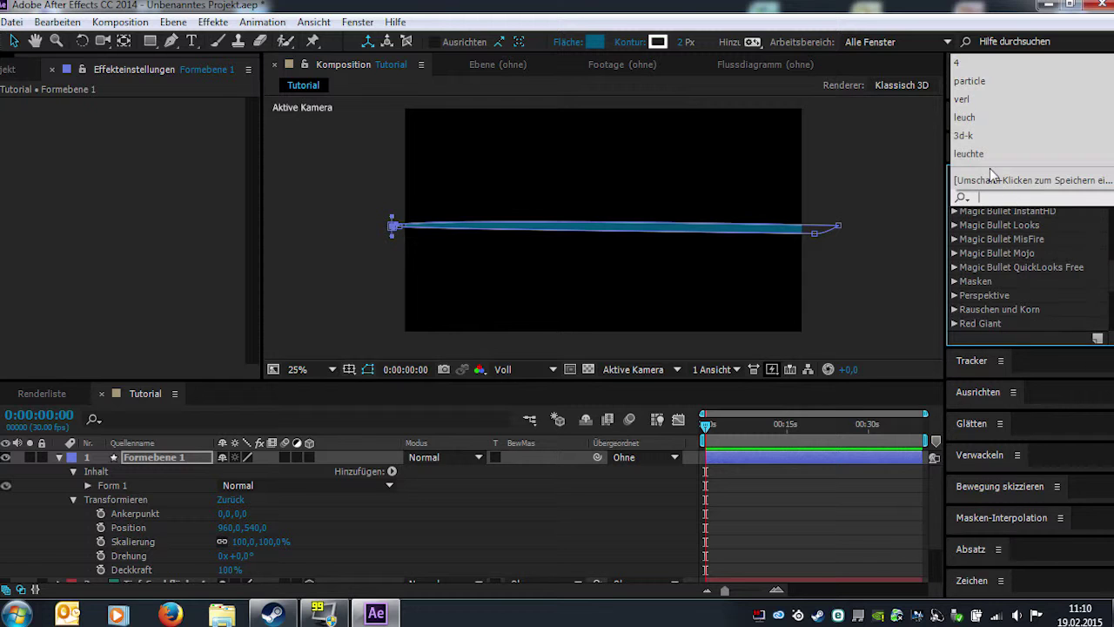
key(Escape)
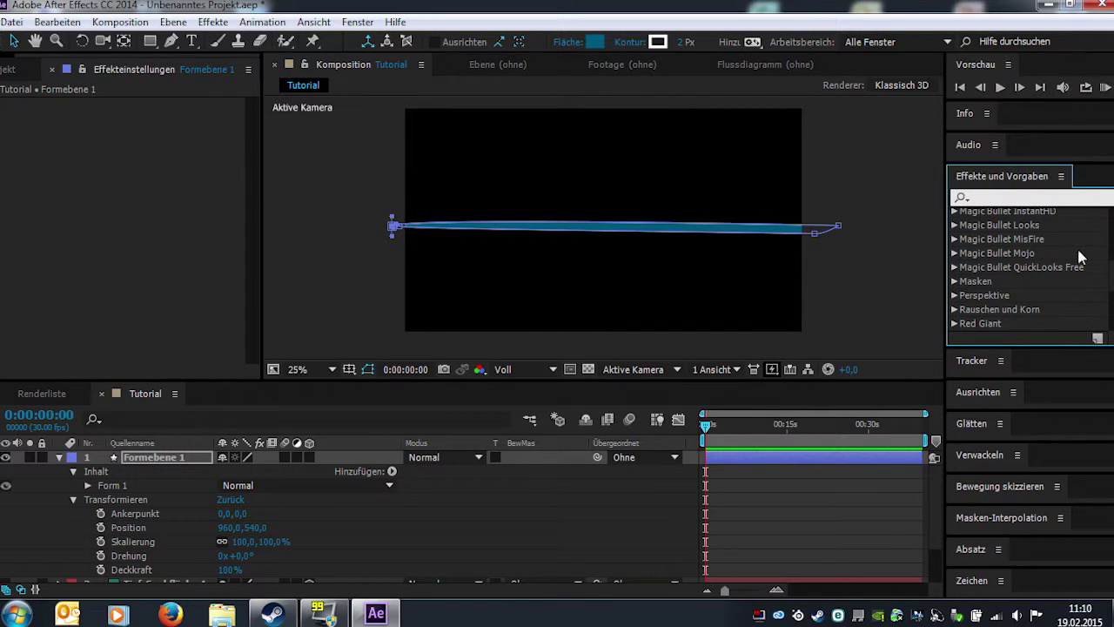
key(Escape)
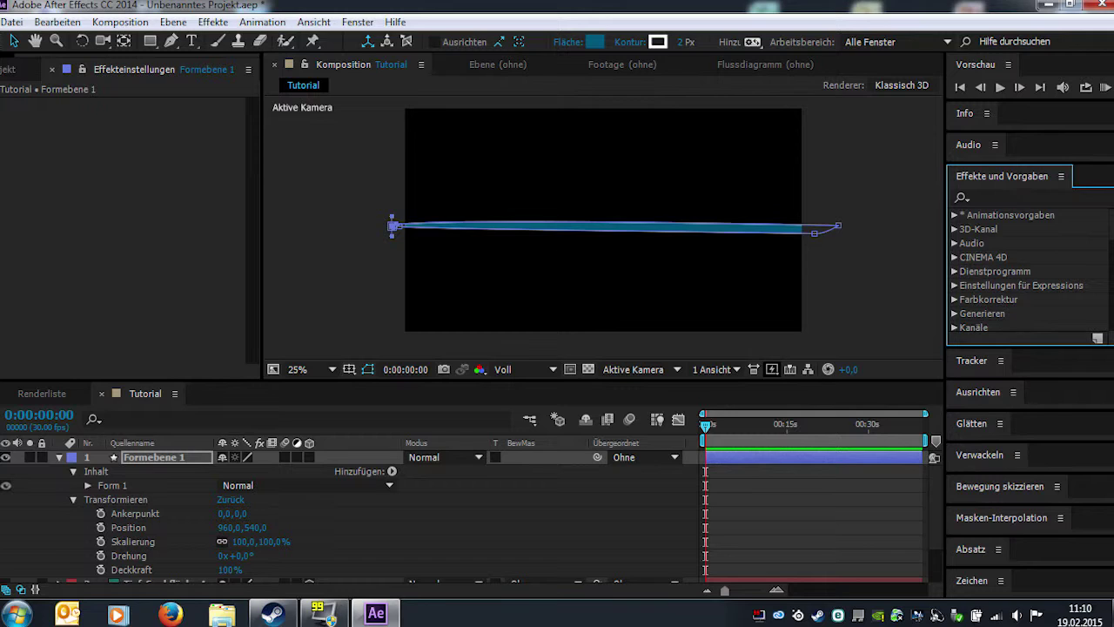
click(1001, 197)
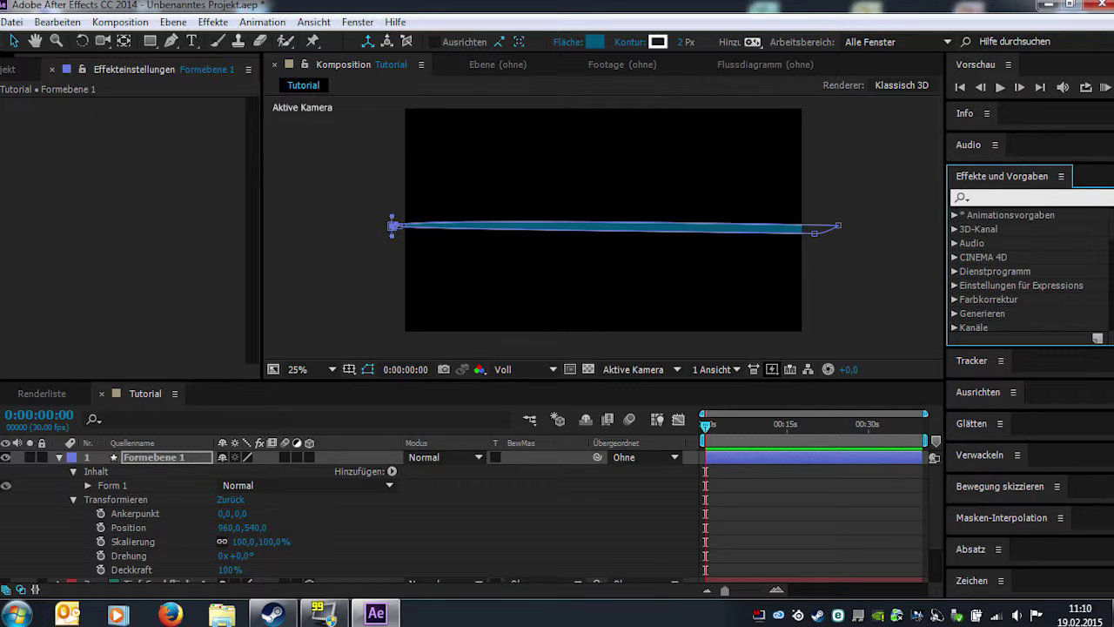
text(leucg)
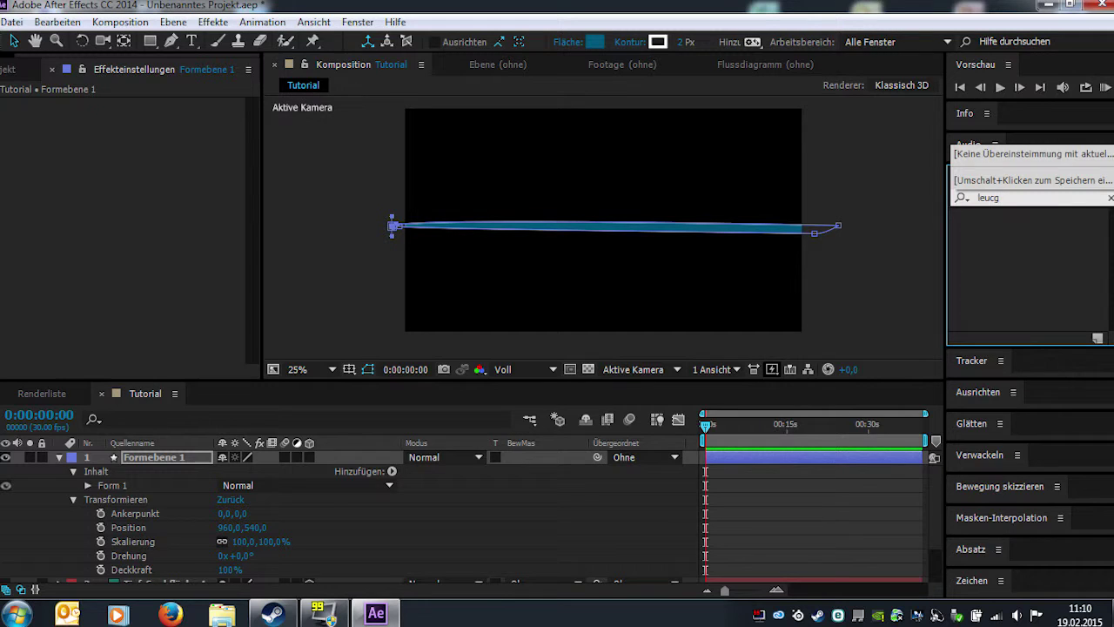
key(BackSpace)
text(hte)
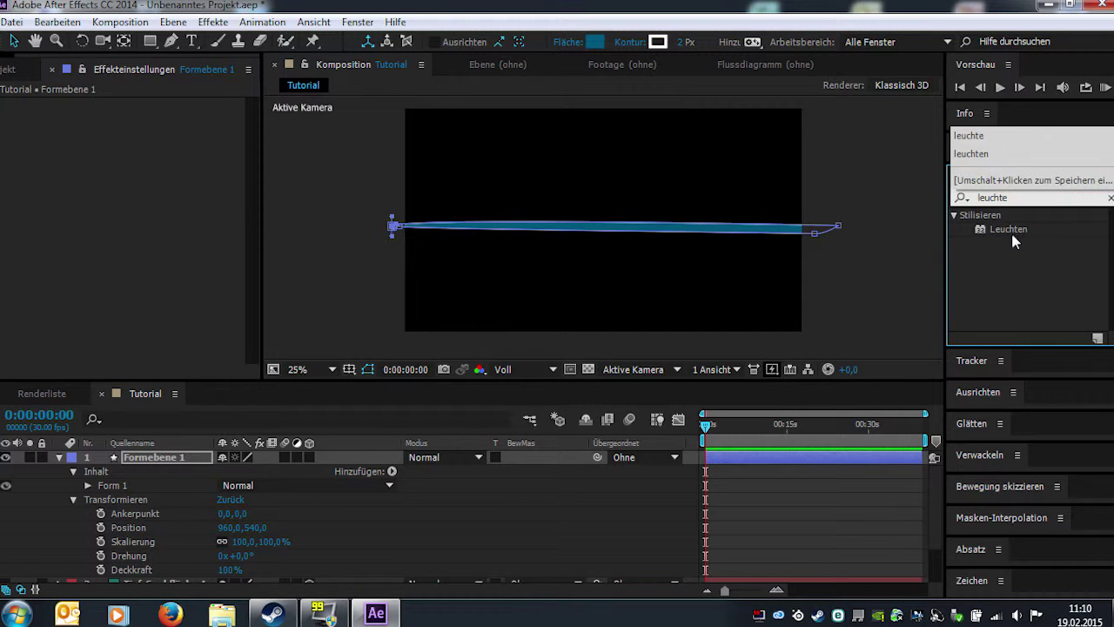
Apply Leuchten to Formebene 1 at 43,1% threshold and 102 radius, then move it up to 848,156,0.
drag(1010, 230, 153, 456)
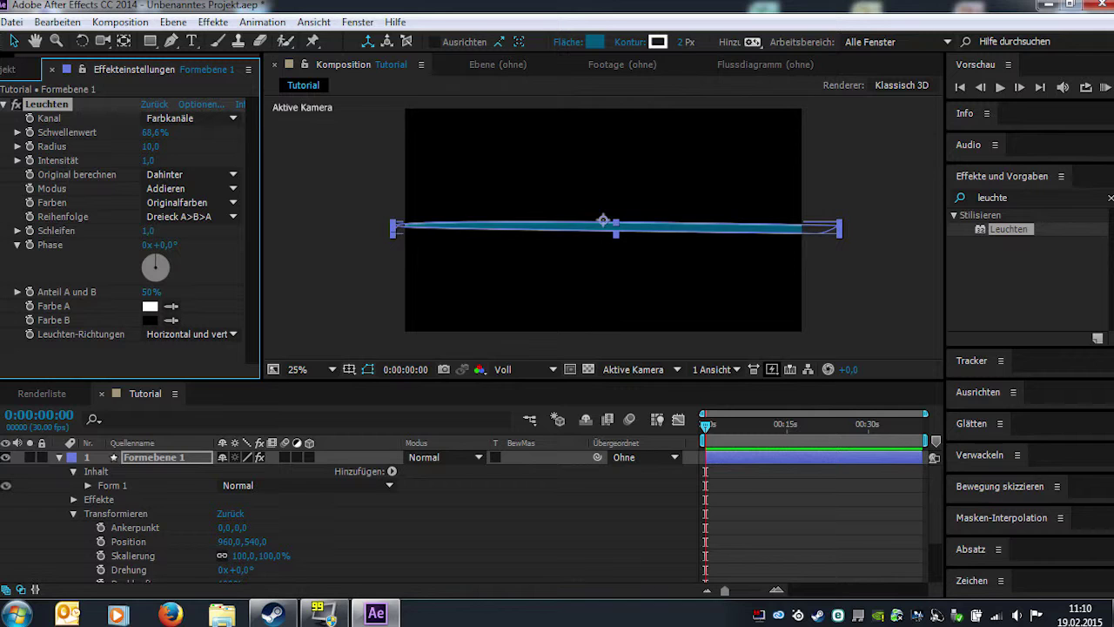
drag(155, 132, 130, 131)
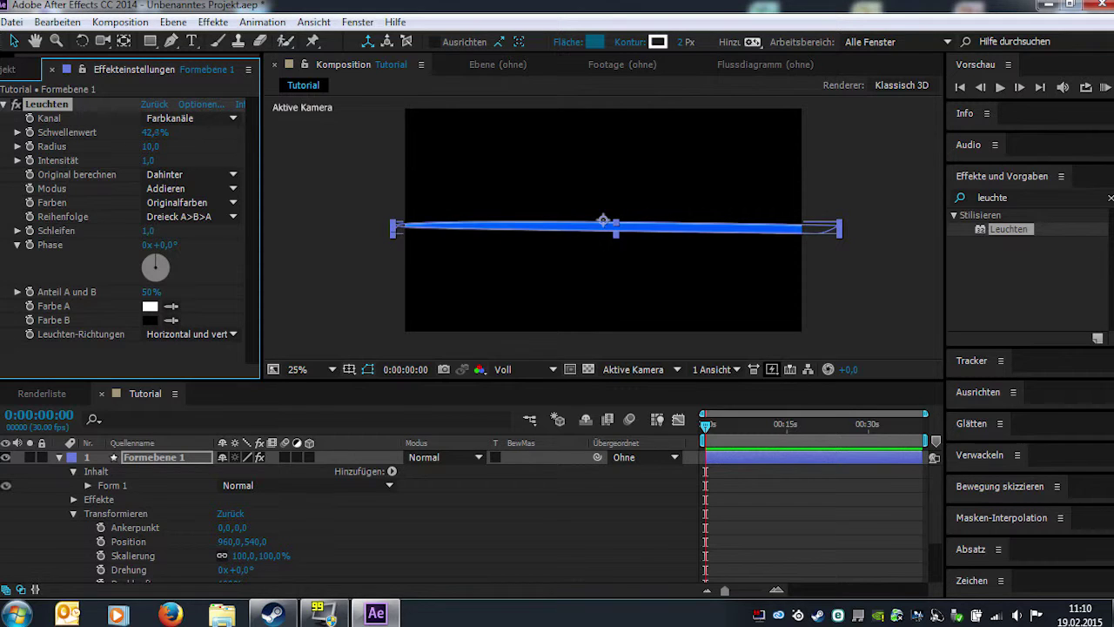
drag(151, 146, 703, 280)
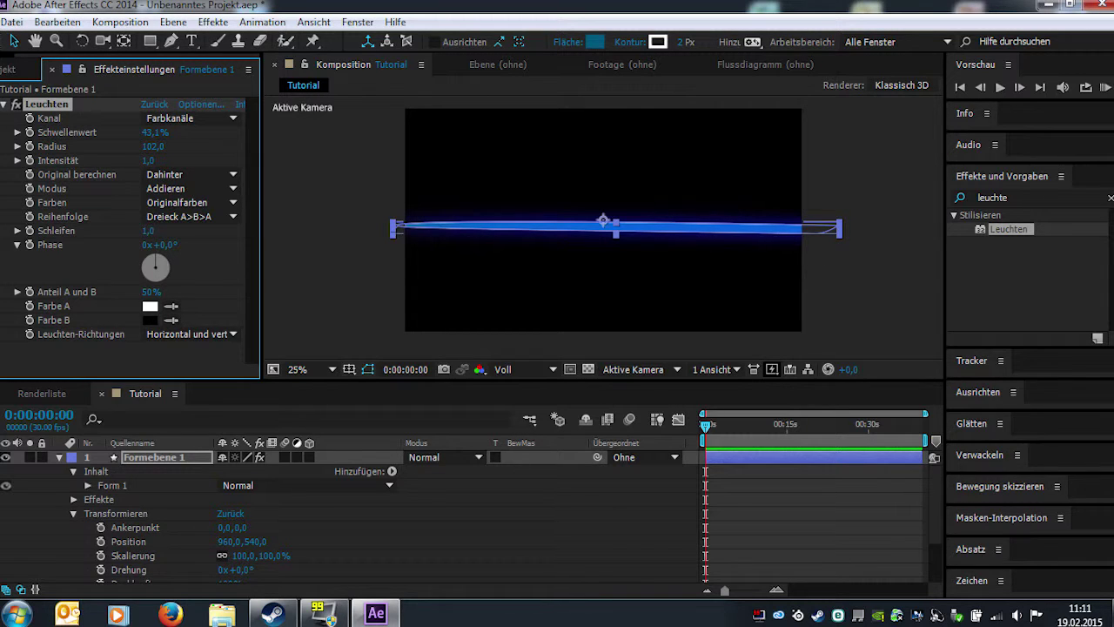
drag(779, 231, 754, 153)
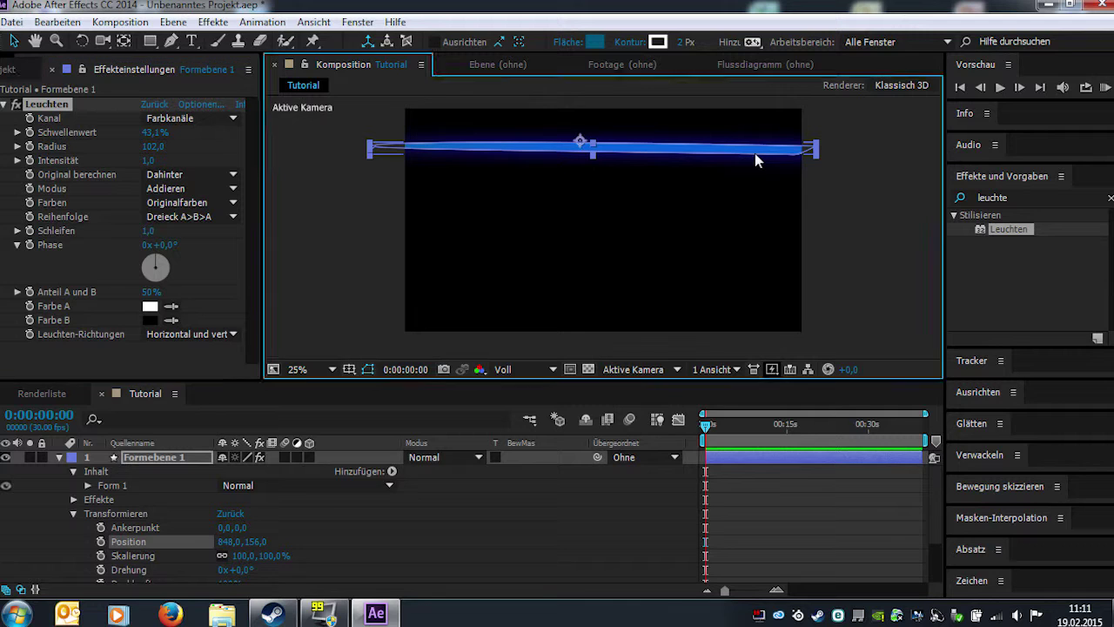
click(6, 456)
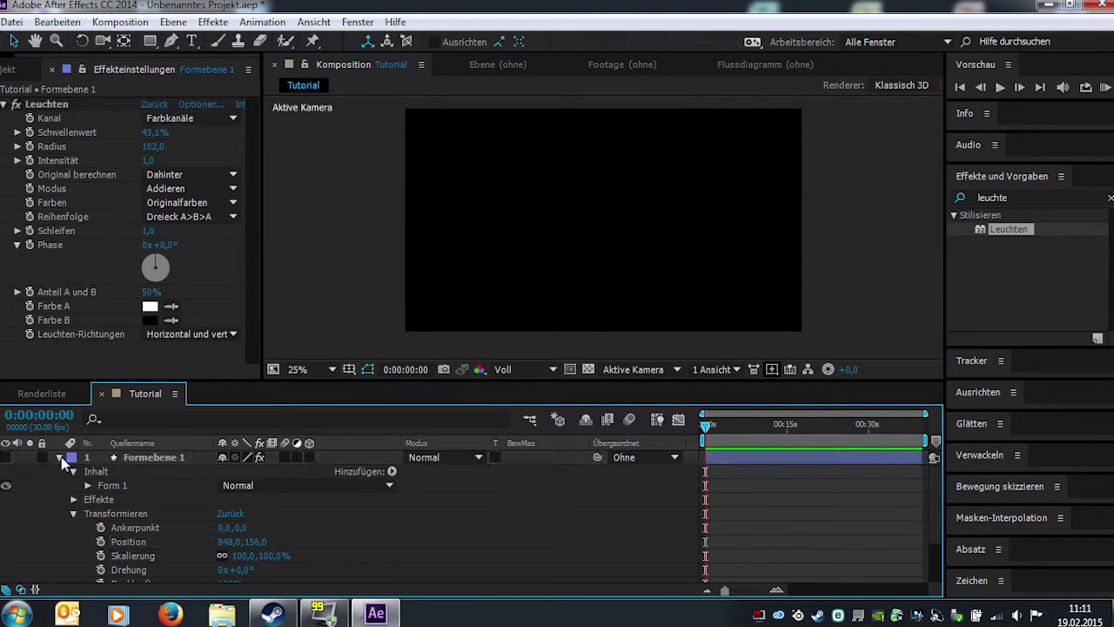
click(60, 456)
click(173, 21)
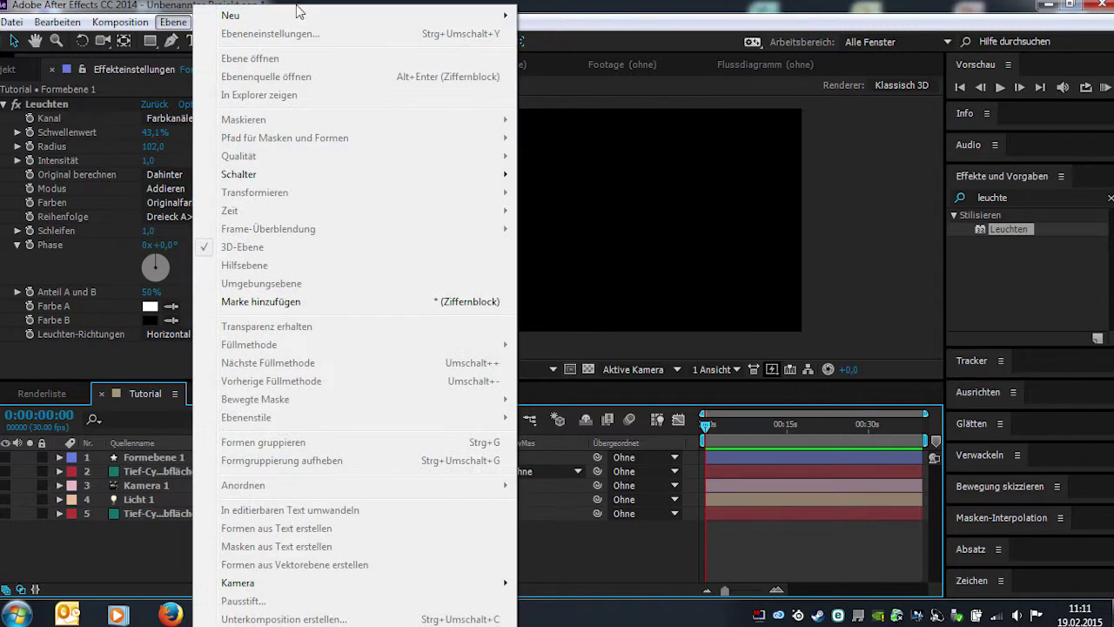
mouse_move(341, 15)
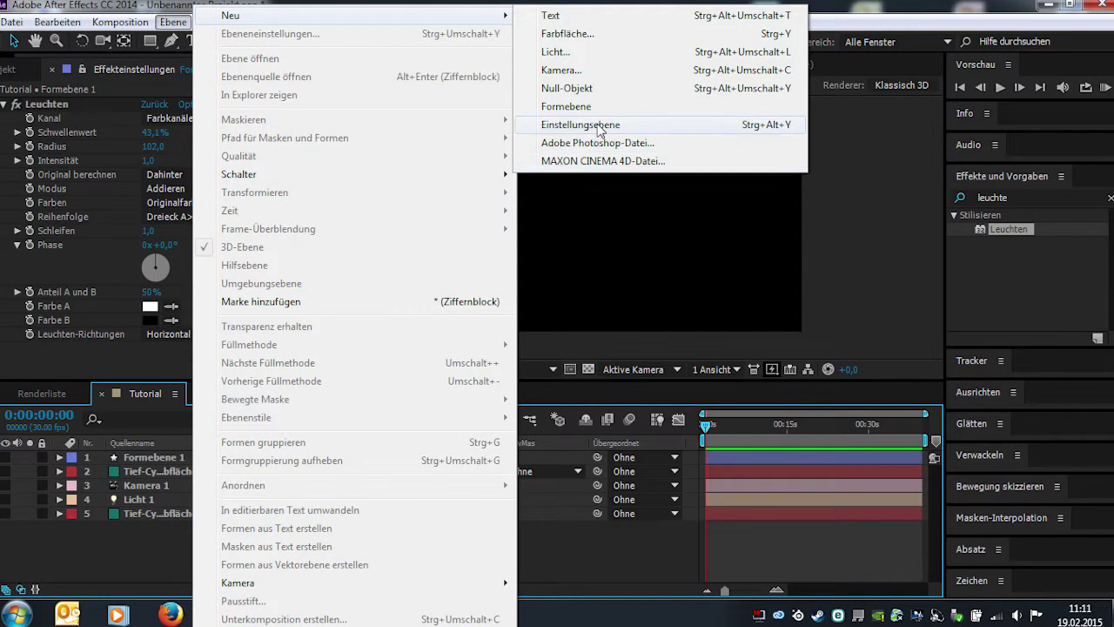
click(599, 126)
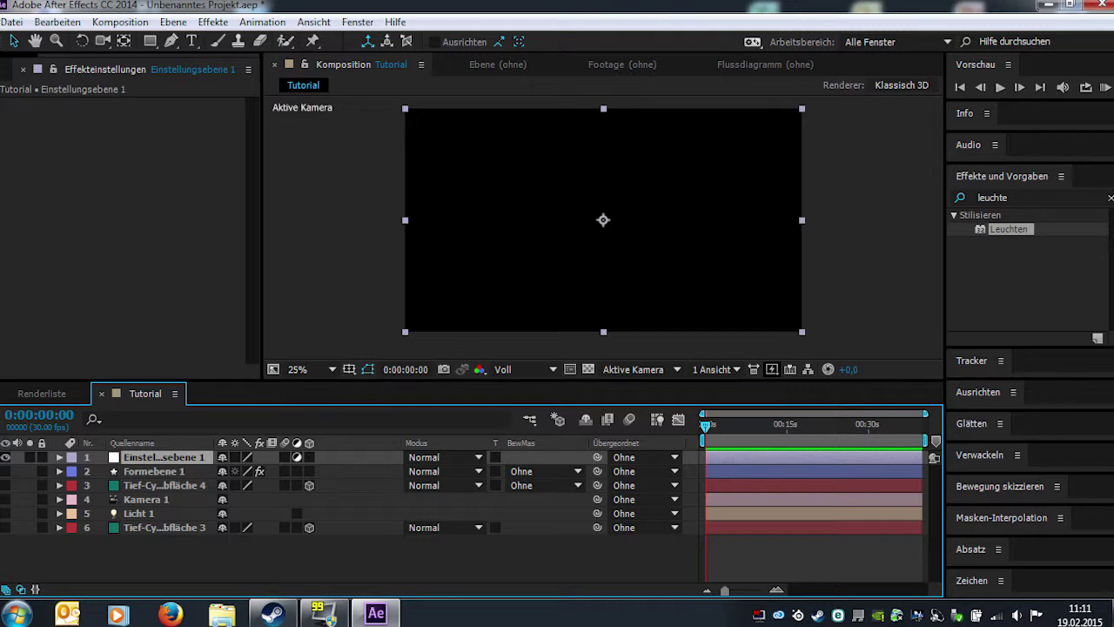
click(142, 470)
click(142, 485)
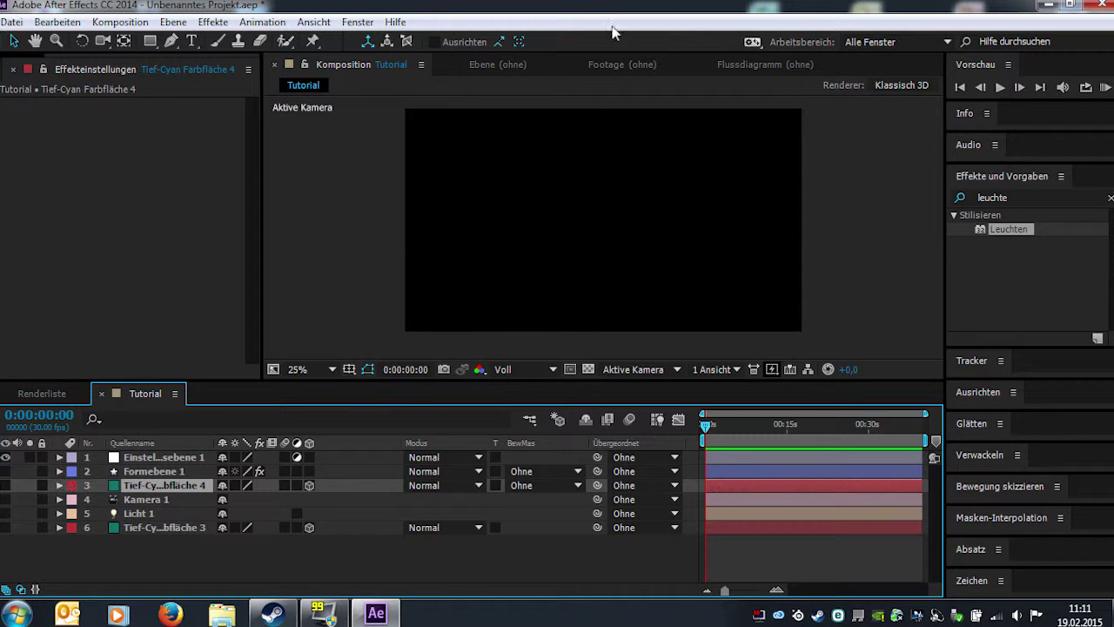
Search 'kurven' and apply the Kurven effect to Einstellungsebene 1.
click(119, 459)
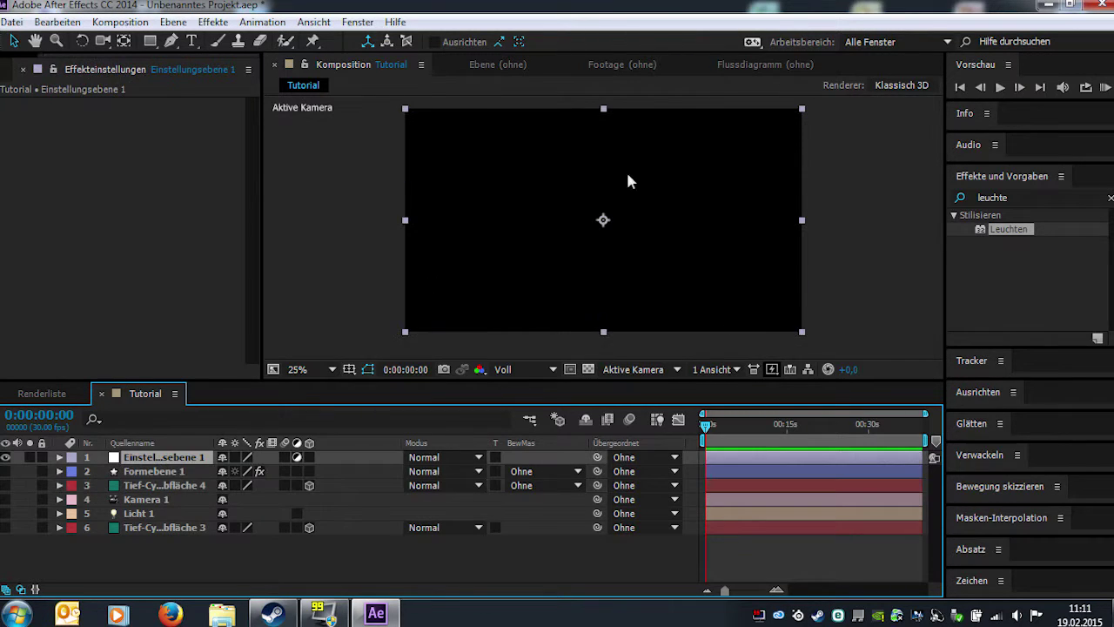
click(966, 200)
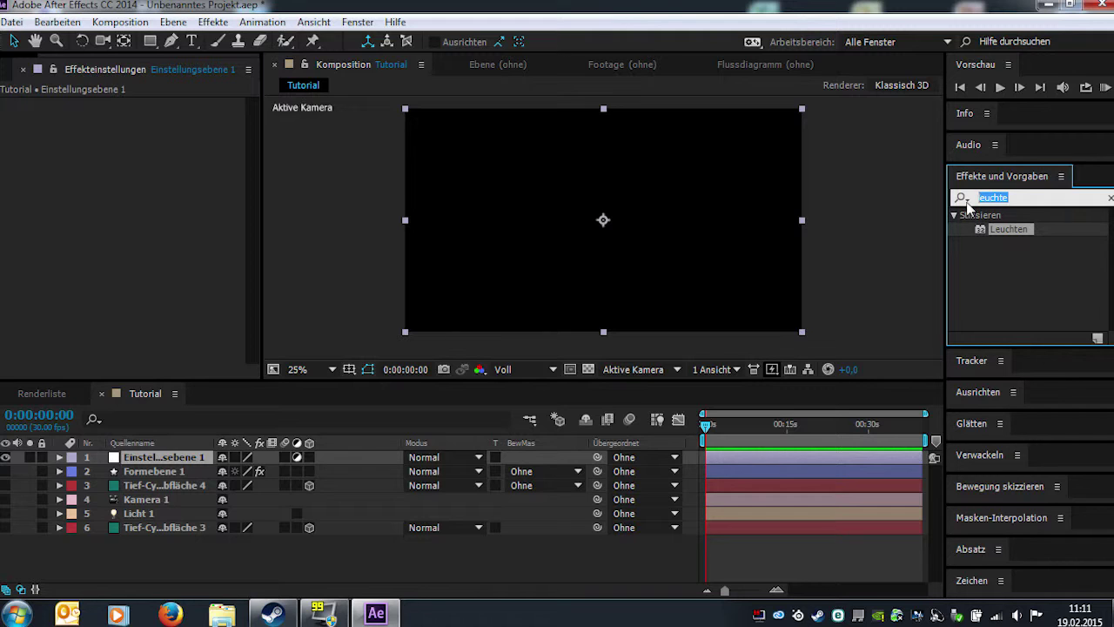
key(BackSpace)
click(966, 201)
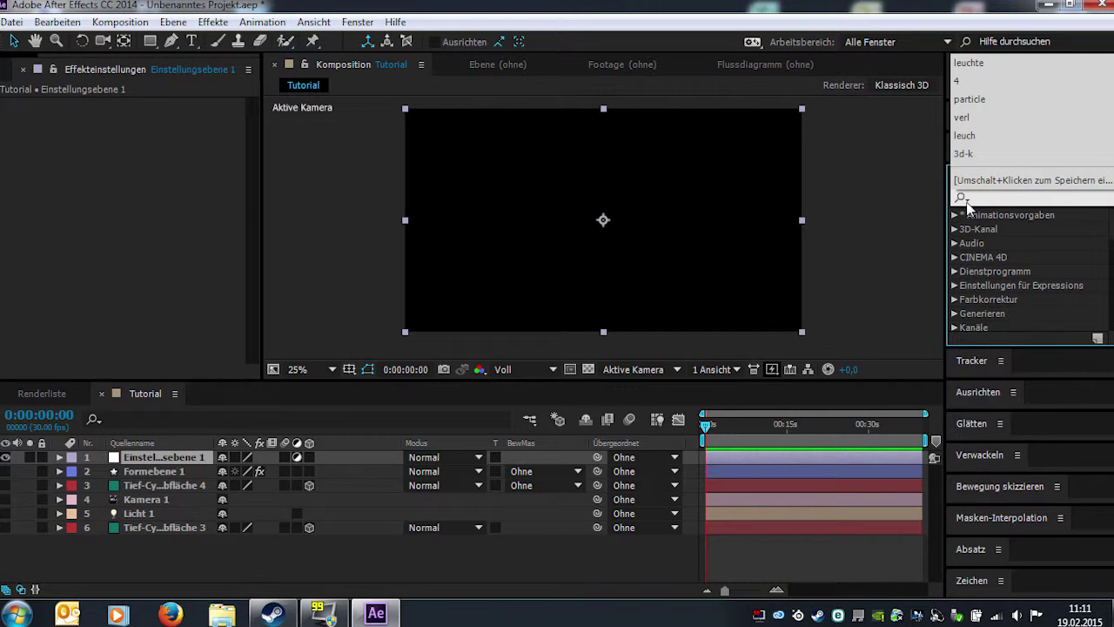
click(966, 201)
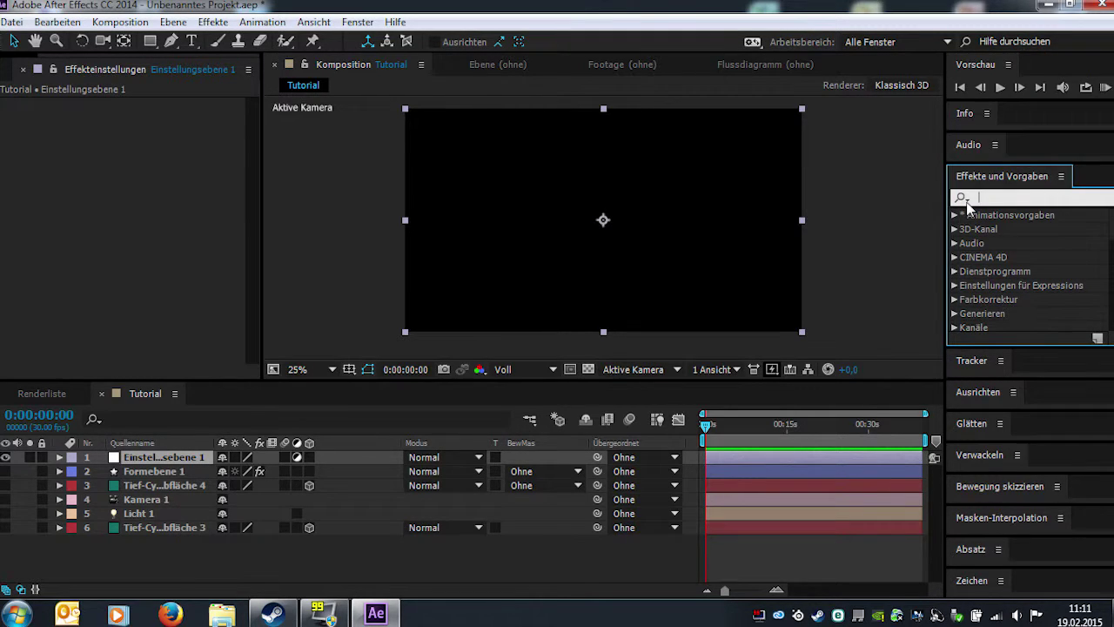
text(ku)
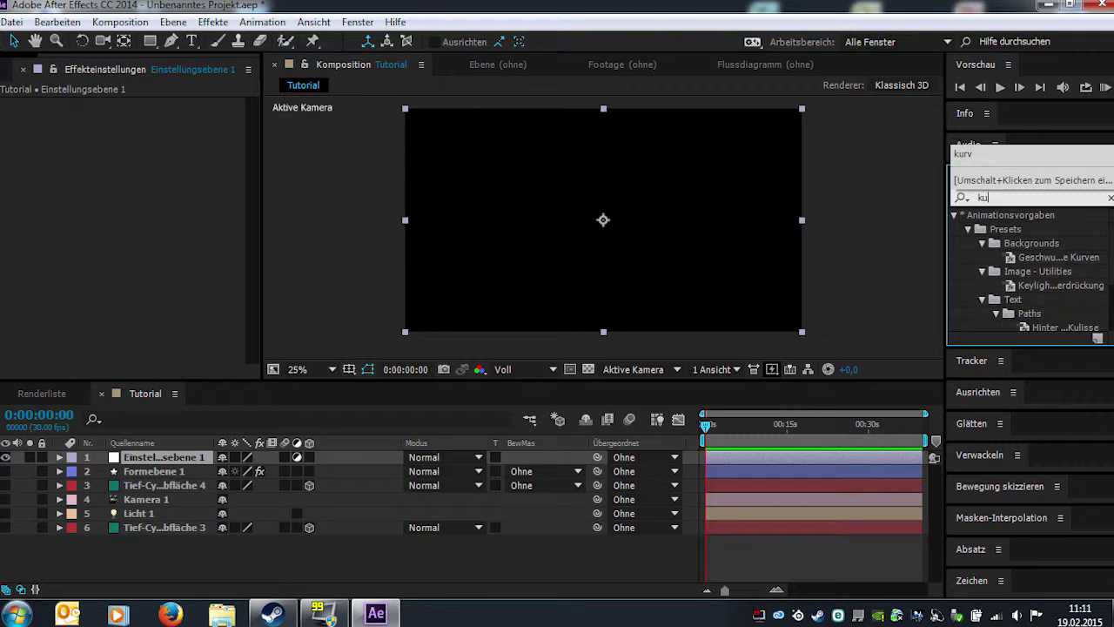
text(rven)
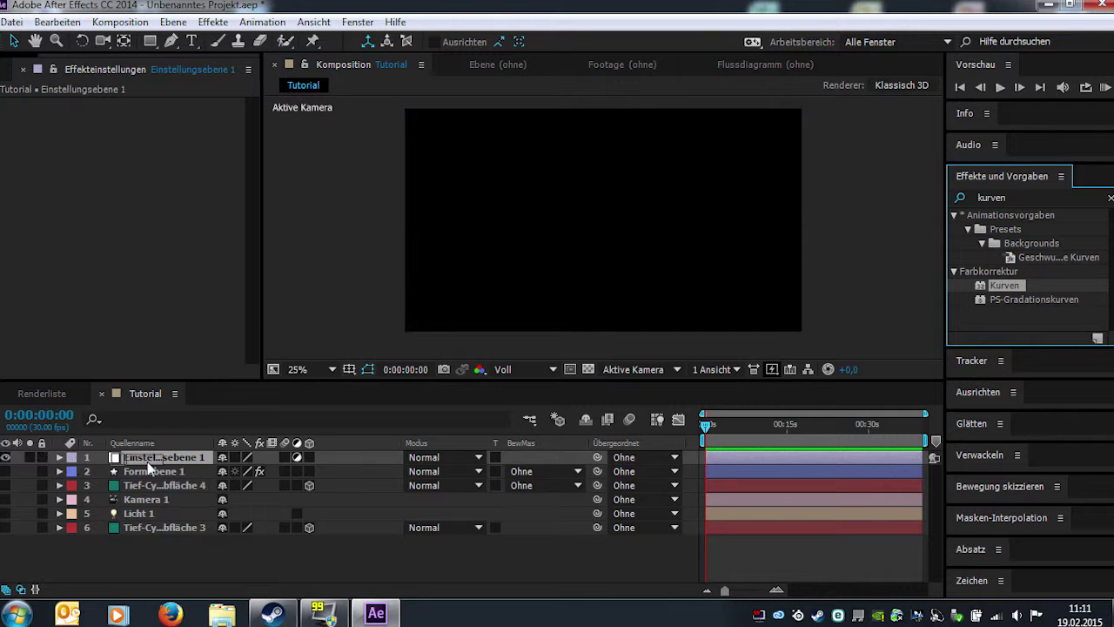
drag(1004, 286, 147, 461)
Make both teal Tief-Cyan solid layers visible again and reselect the adjustment layer.
click(135, 485)
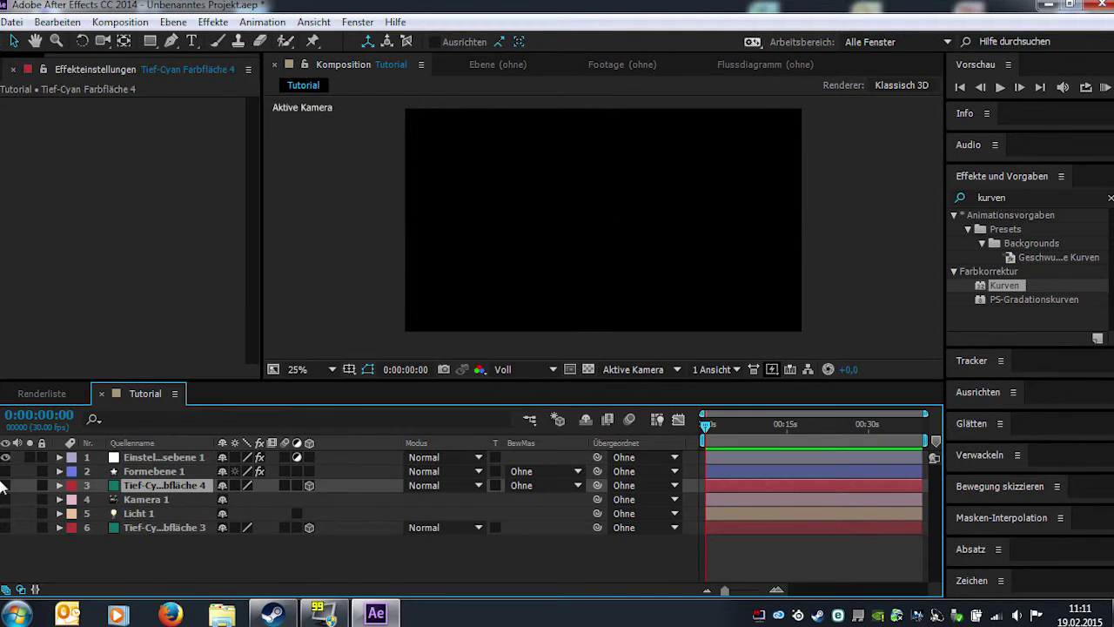
click(4, 485)
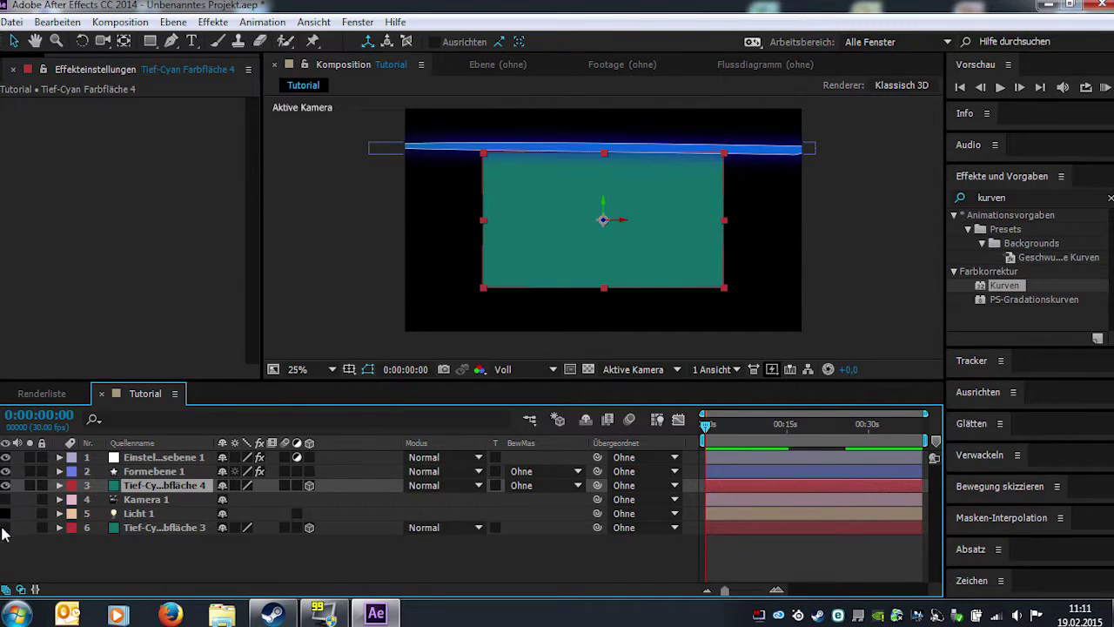
click(5, 528)
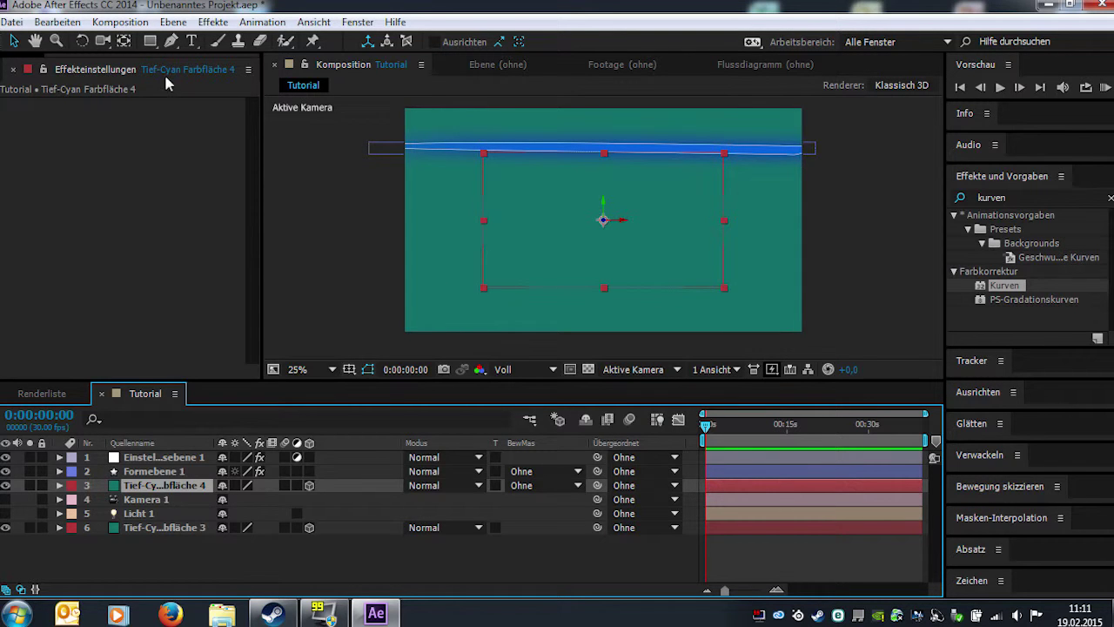
click(143, 457)
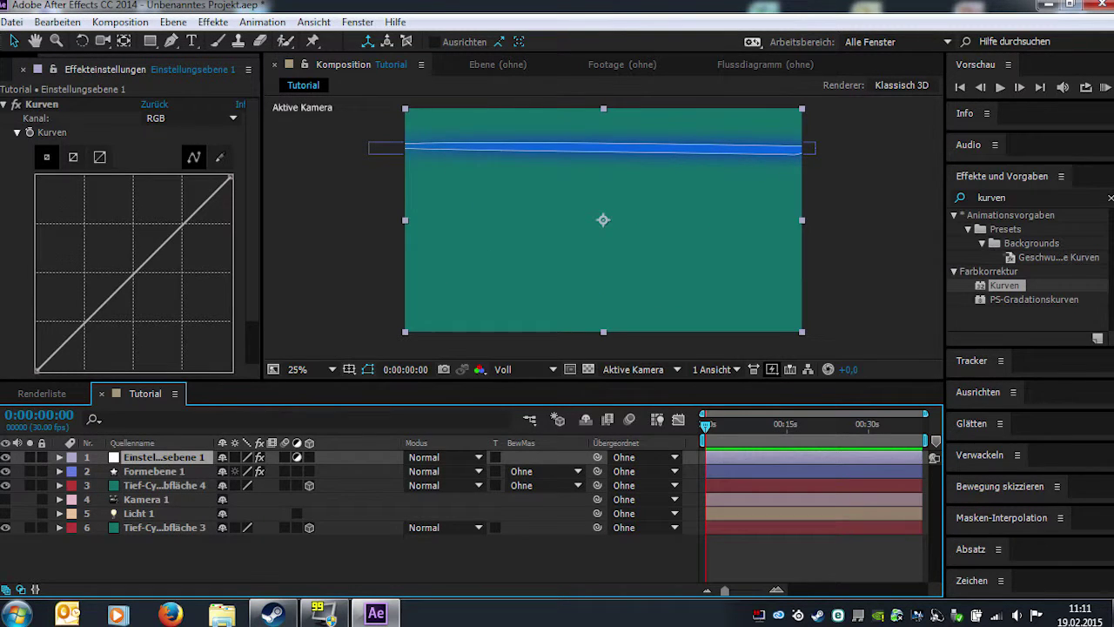
Drag points on Einstellungsebene 1's Kurven graph to form an S-curve for extra contrast.
drag(87, 319, 90, 330)
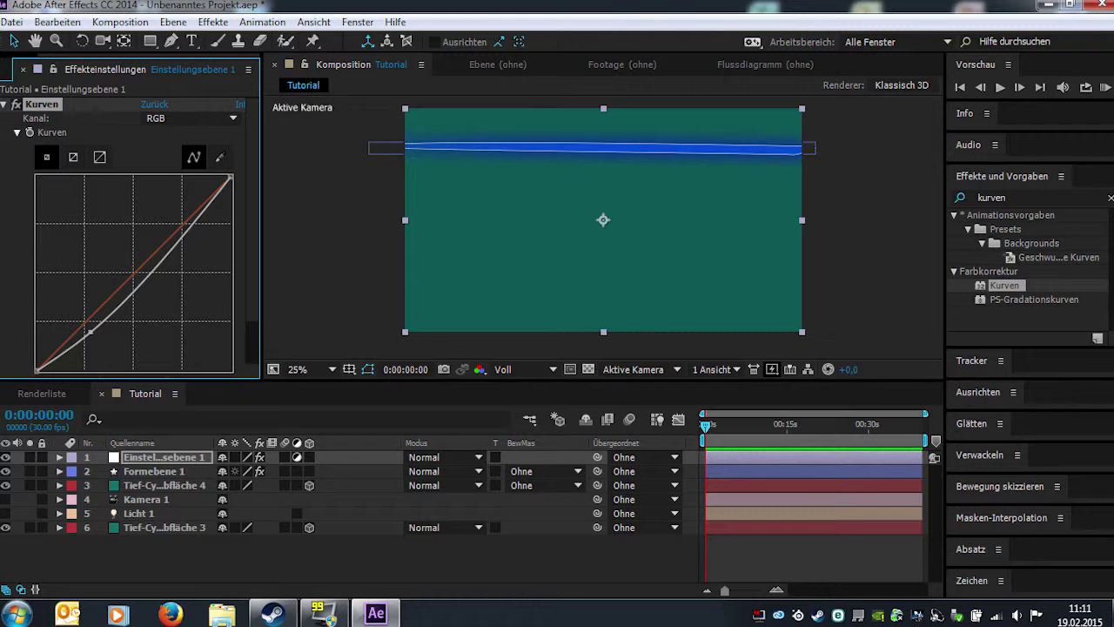
click(135, 488)
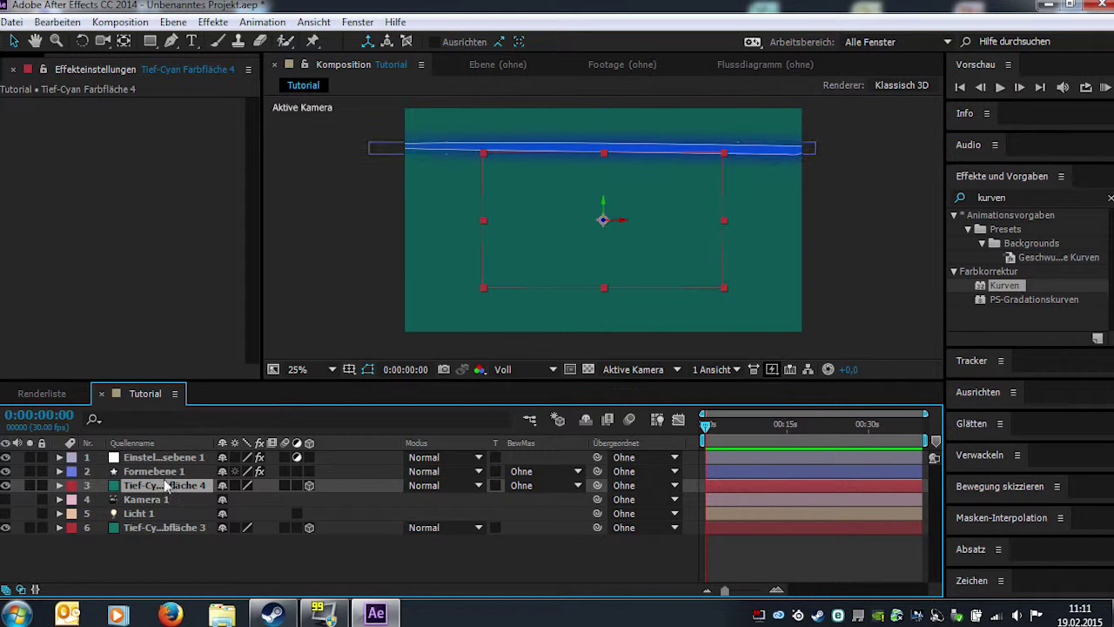
click(165, 457)
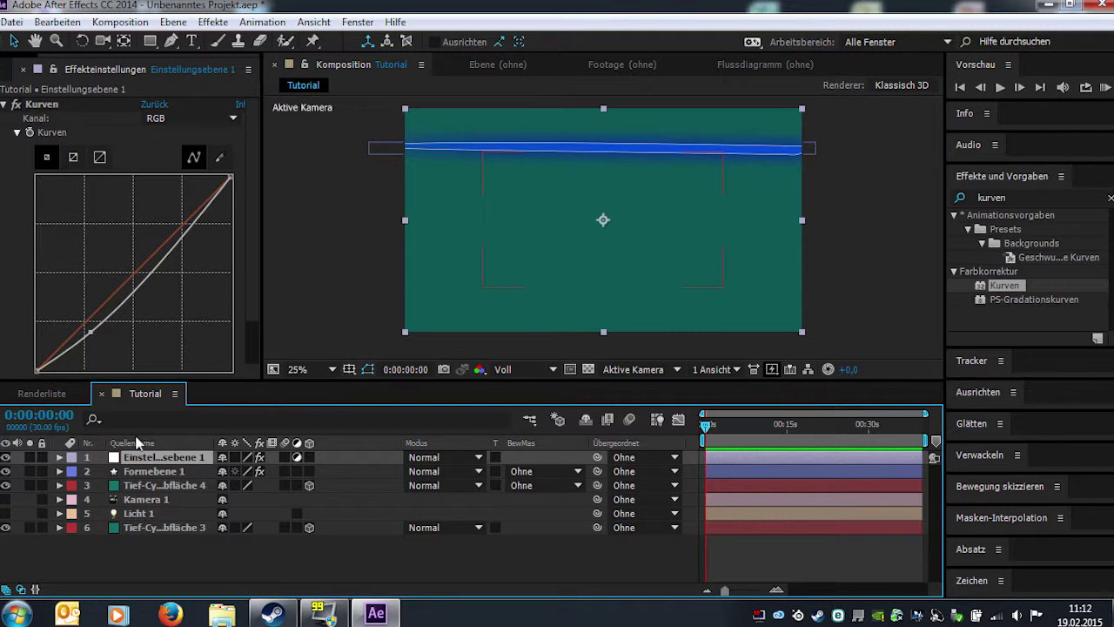
drag(170, 245, 169, 215)
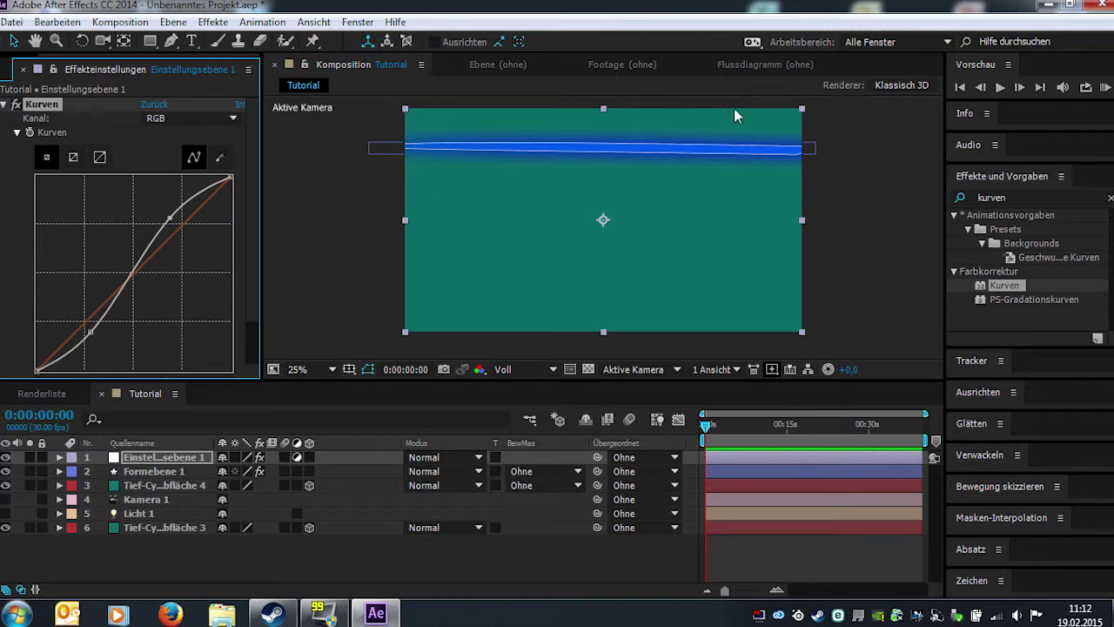
click(59, 110)
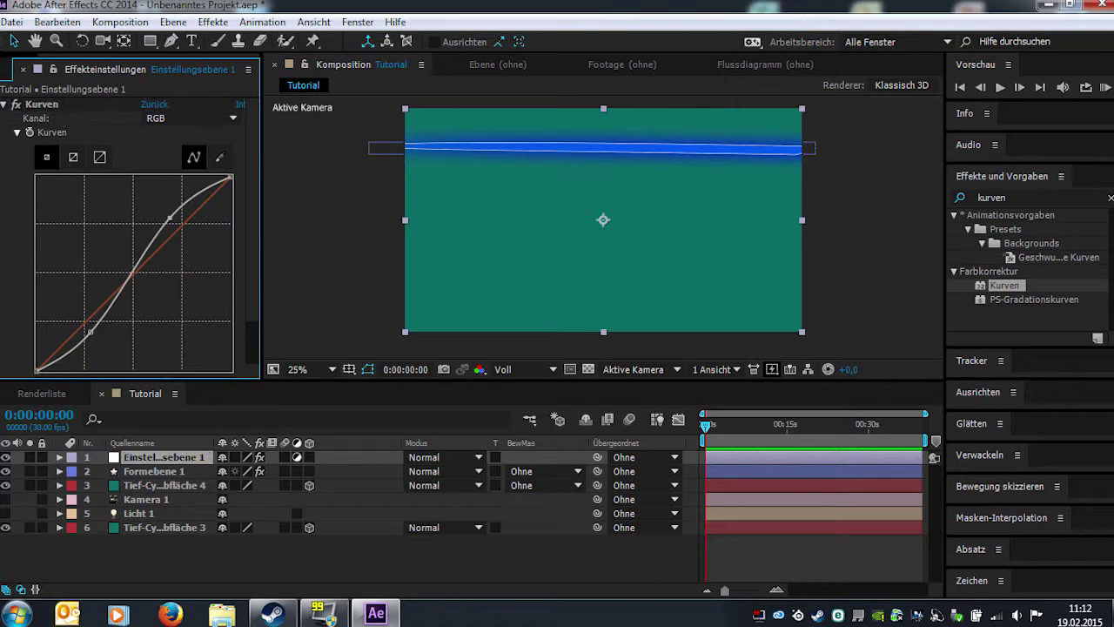
Browse the Effekte and Ebene > Neu menus, closing them without adding anything.
click(213, 22)
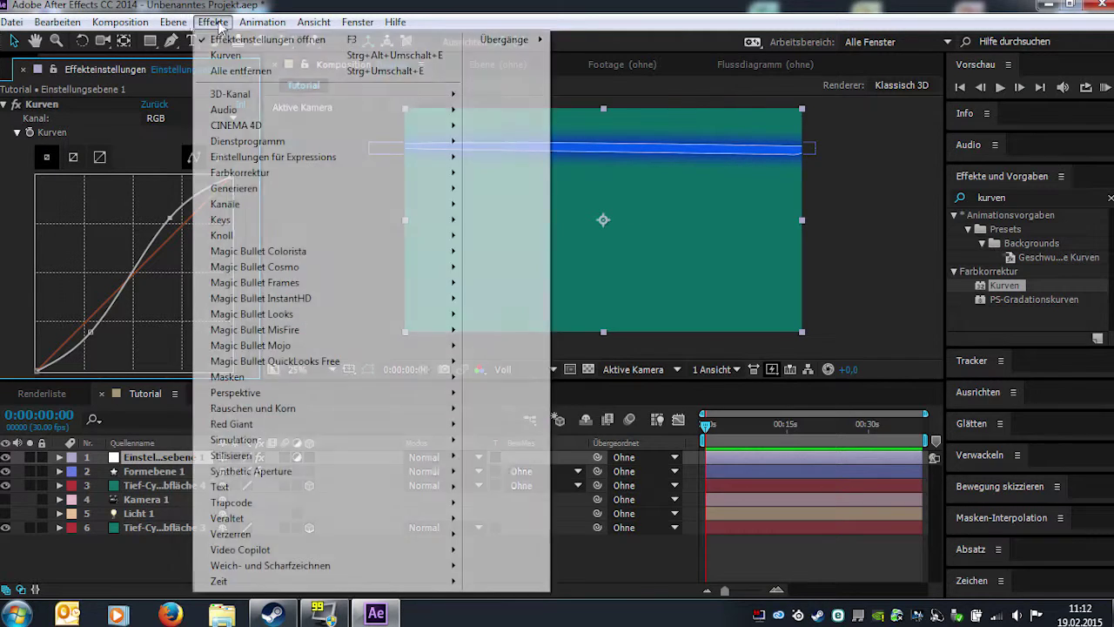
mouse_move(173, 21)
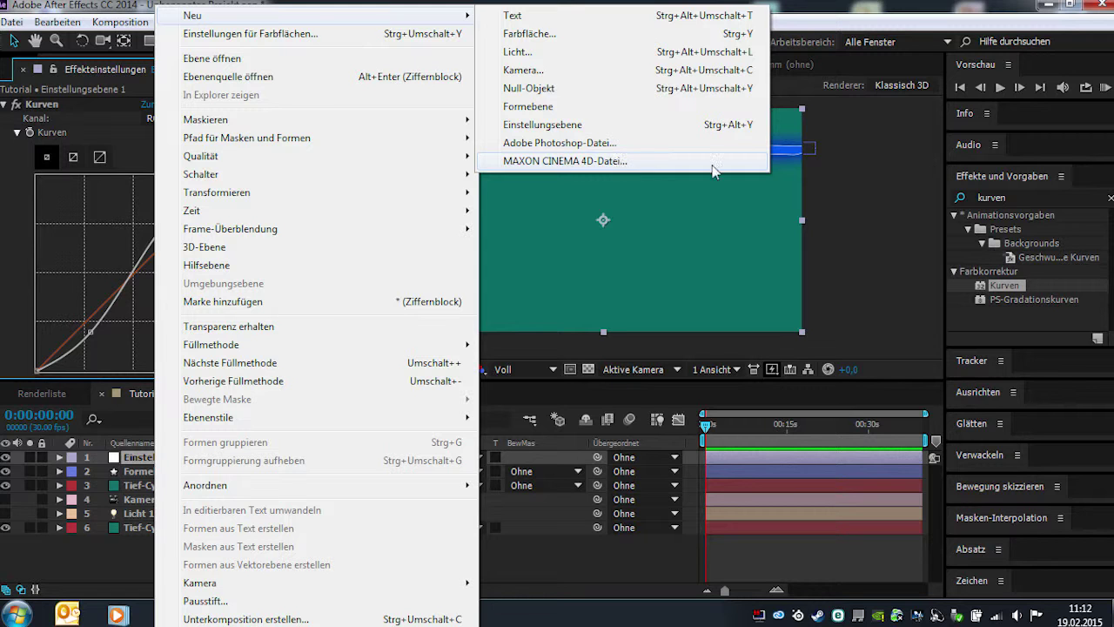
click(846, 163)
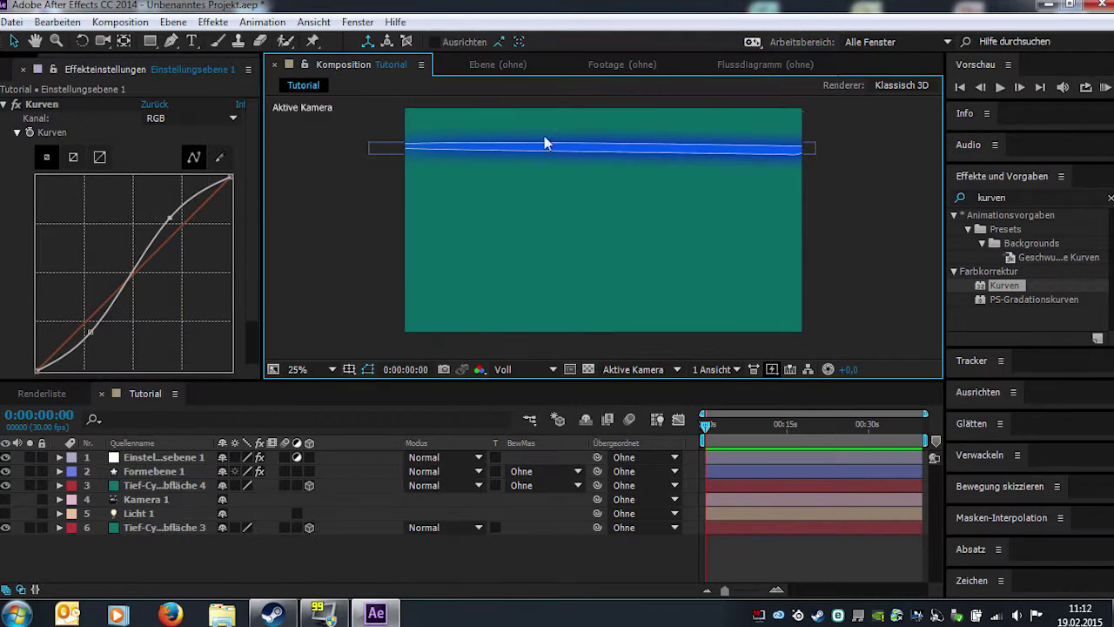
Collapse the Kurven effect's settings in Effect Controls, leaving the graded scene unchanged.
click(4, 103)
click(362, 212)
scroll(852, 294, up, 4)
scroll(705, 267, down, 4)
scroll(669, 249, down, 2)
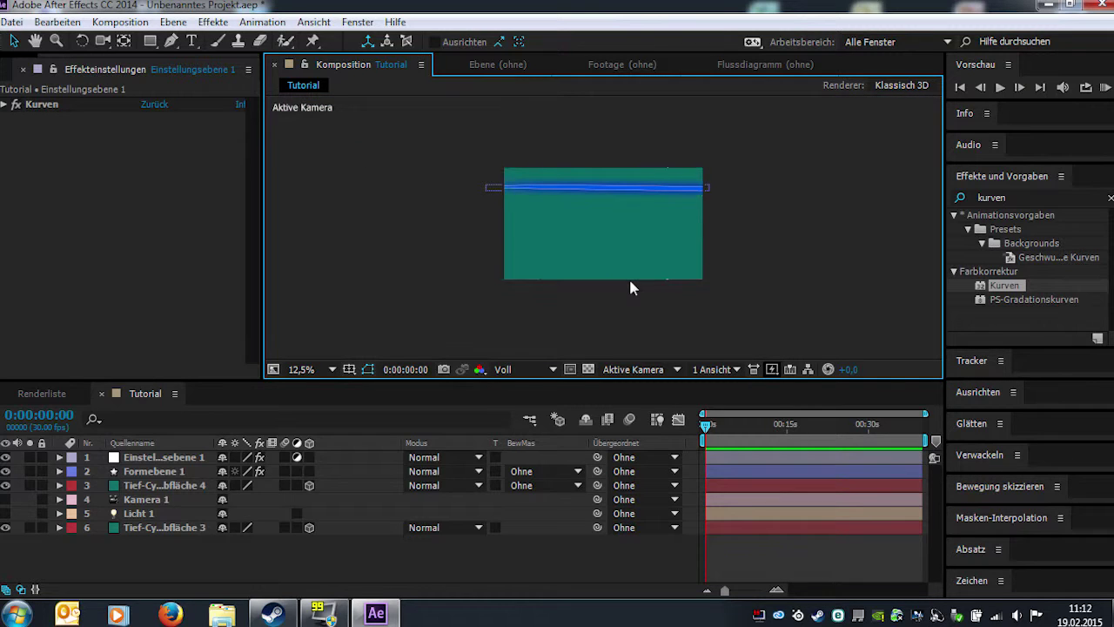
scroll(627, 278, up, 2)
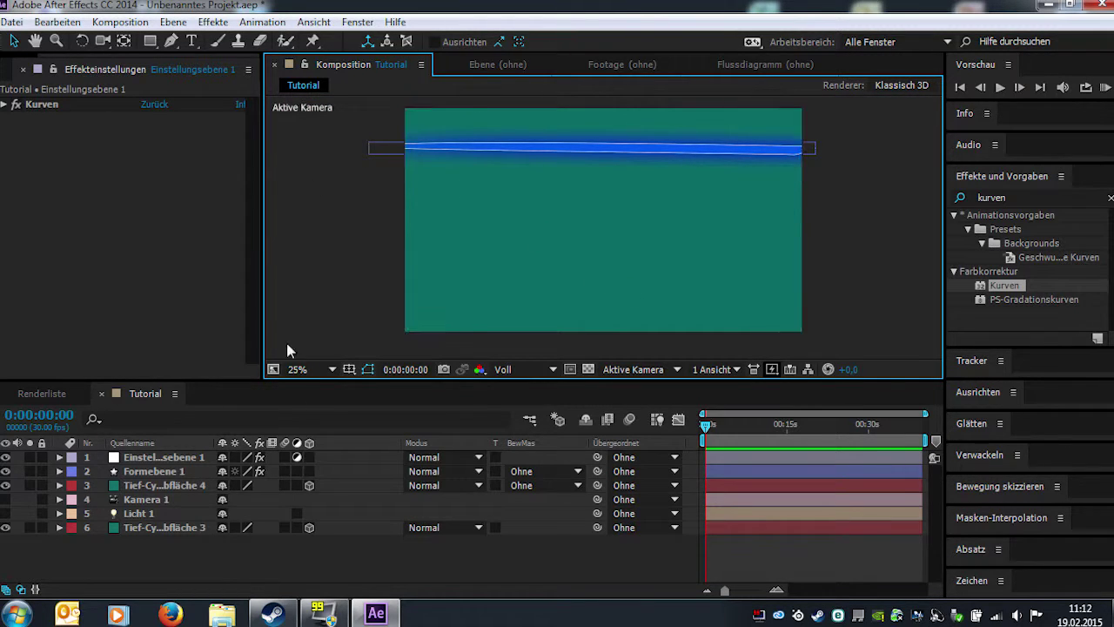
click(55, 541)
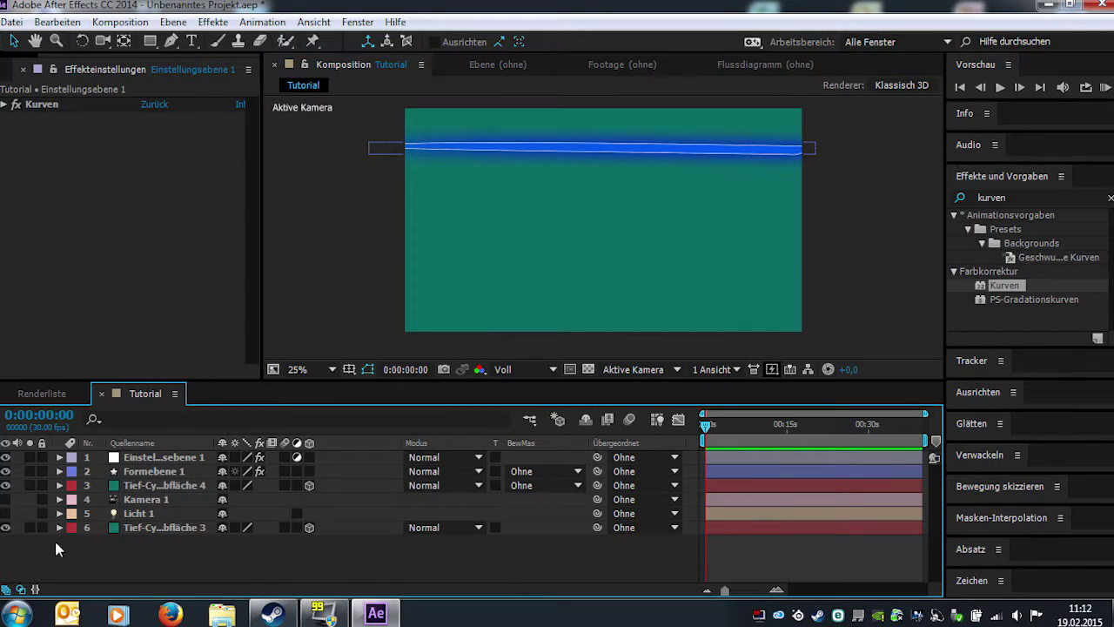